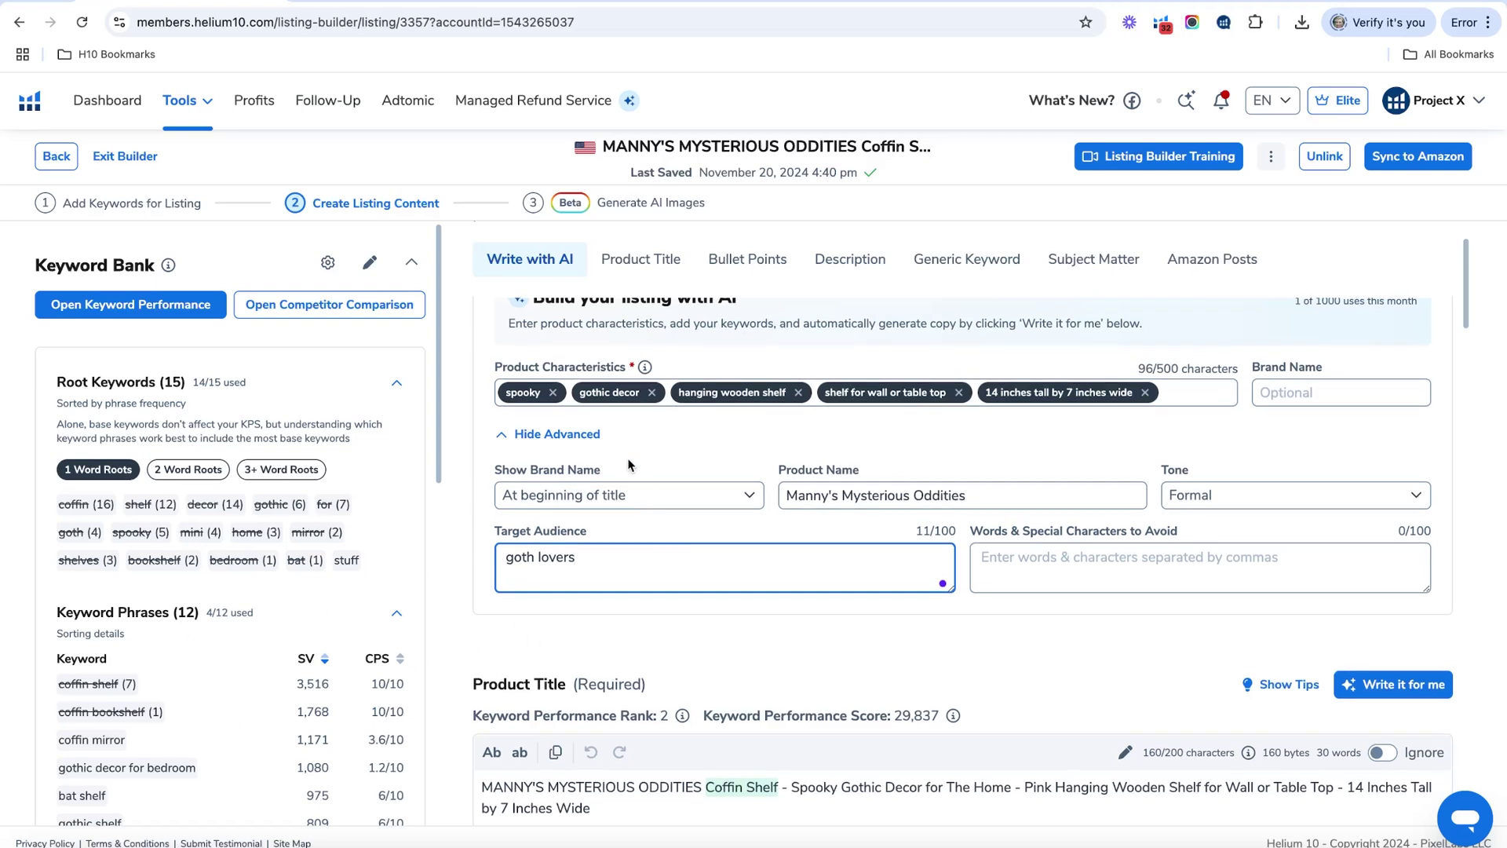
pyautogui.scroll(1, 662, 529)
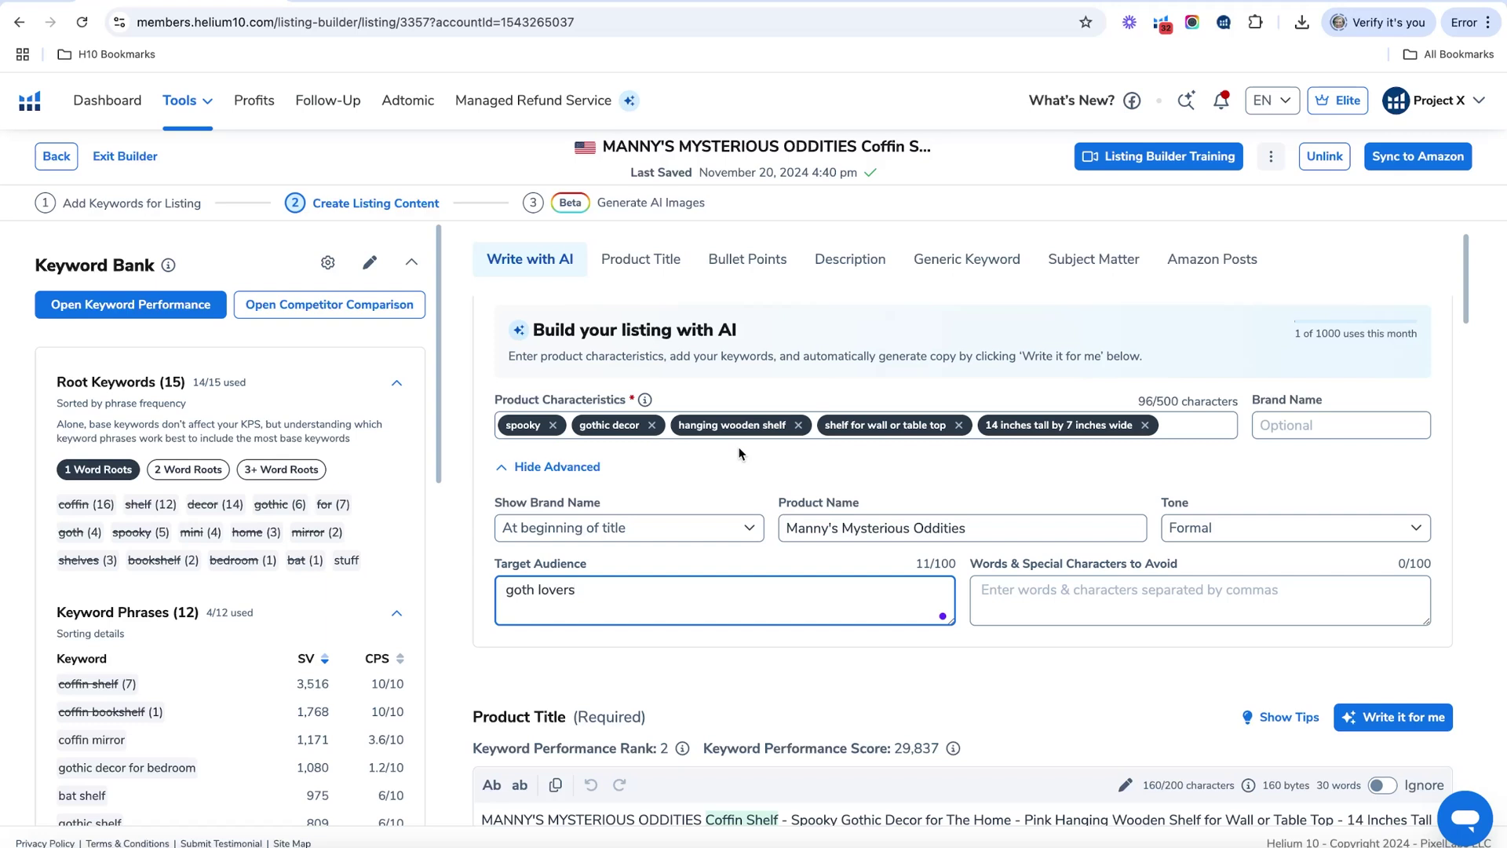
pyautogui.scroll(-1, 754, 477)
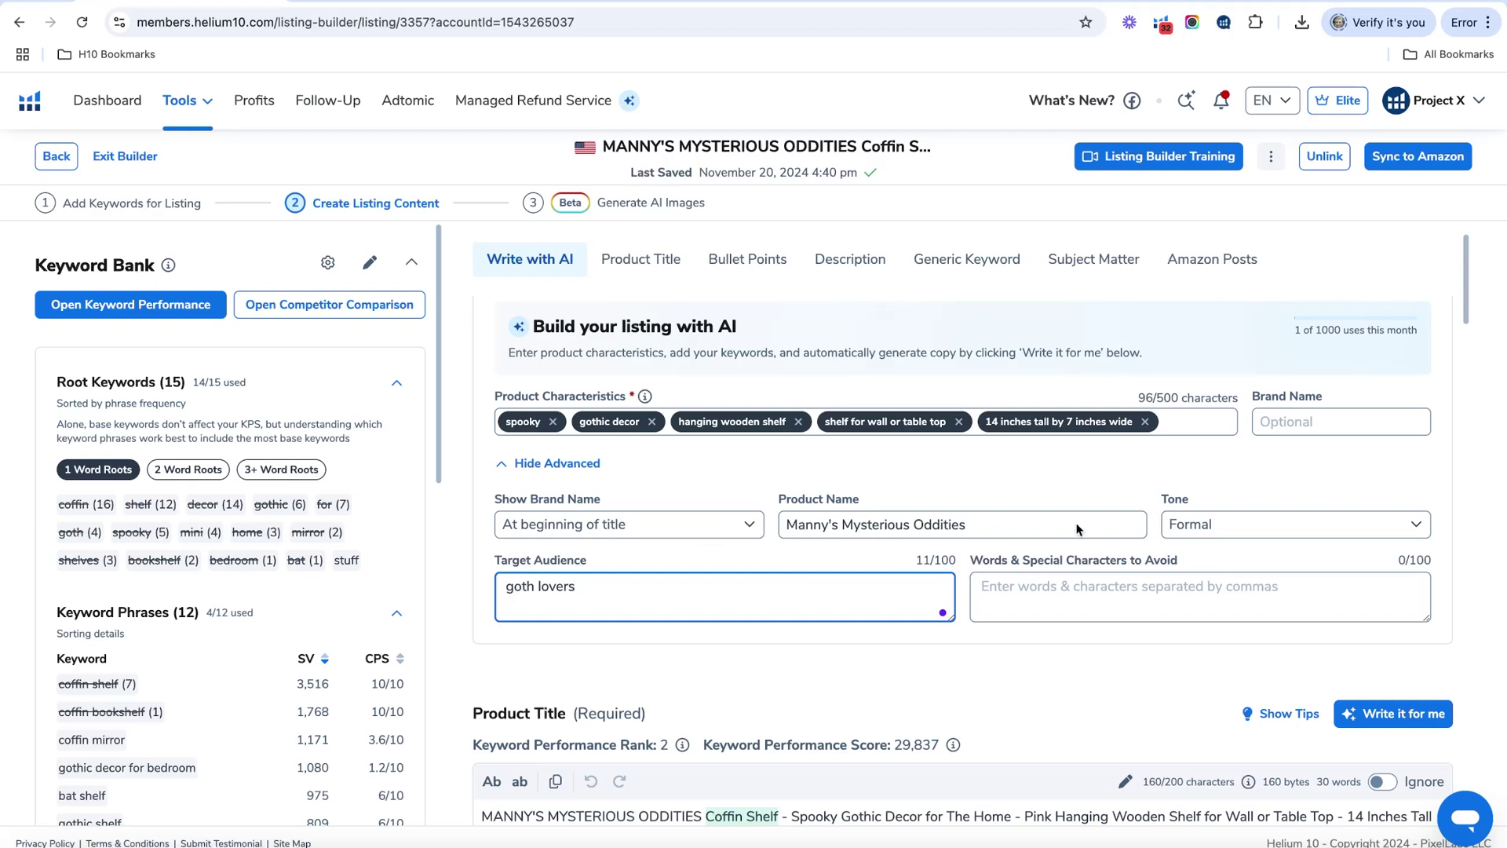
pyautogui.click(1213, 522)
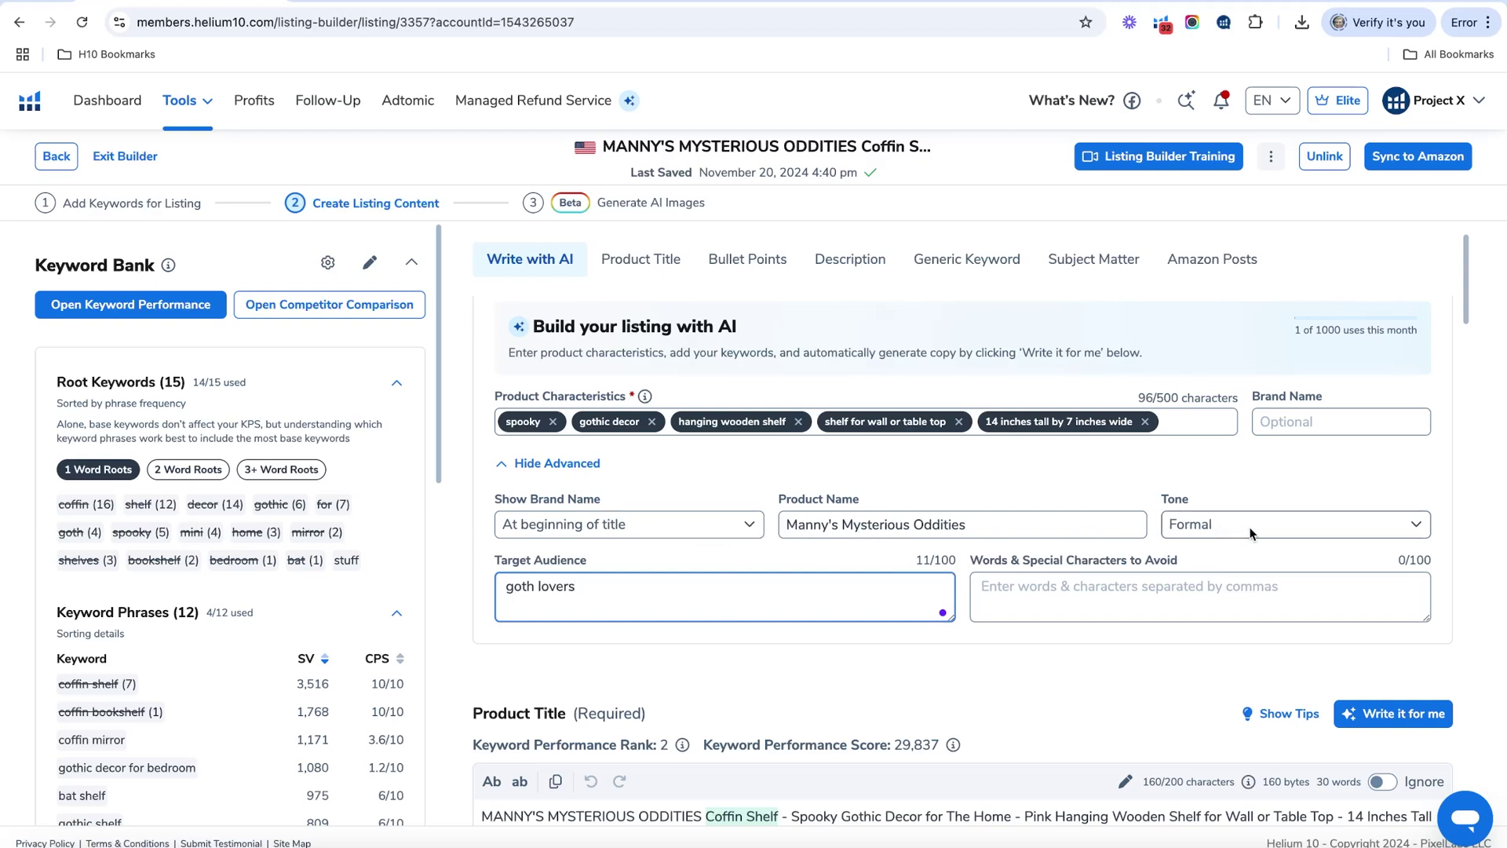
pyautogui.click(1333, 531)
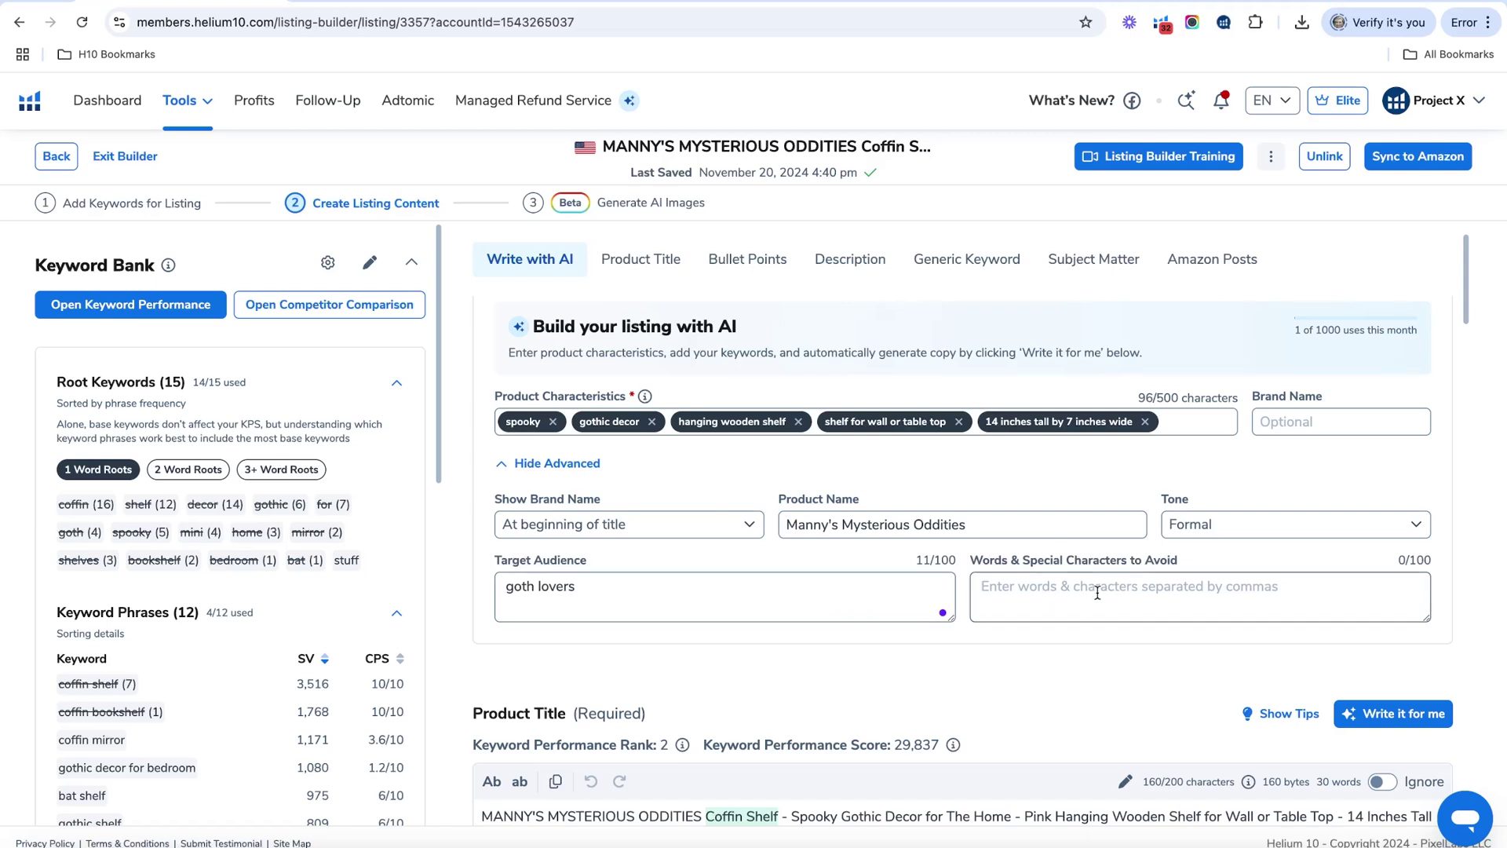
# Step: Generate an AI product title, review its coffin shelf keywords, then discard it to keep the original
pyautogui.scroll(-2, 1099, 590)
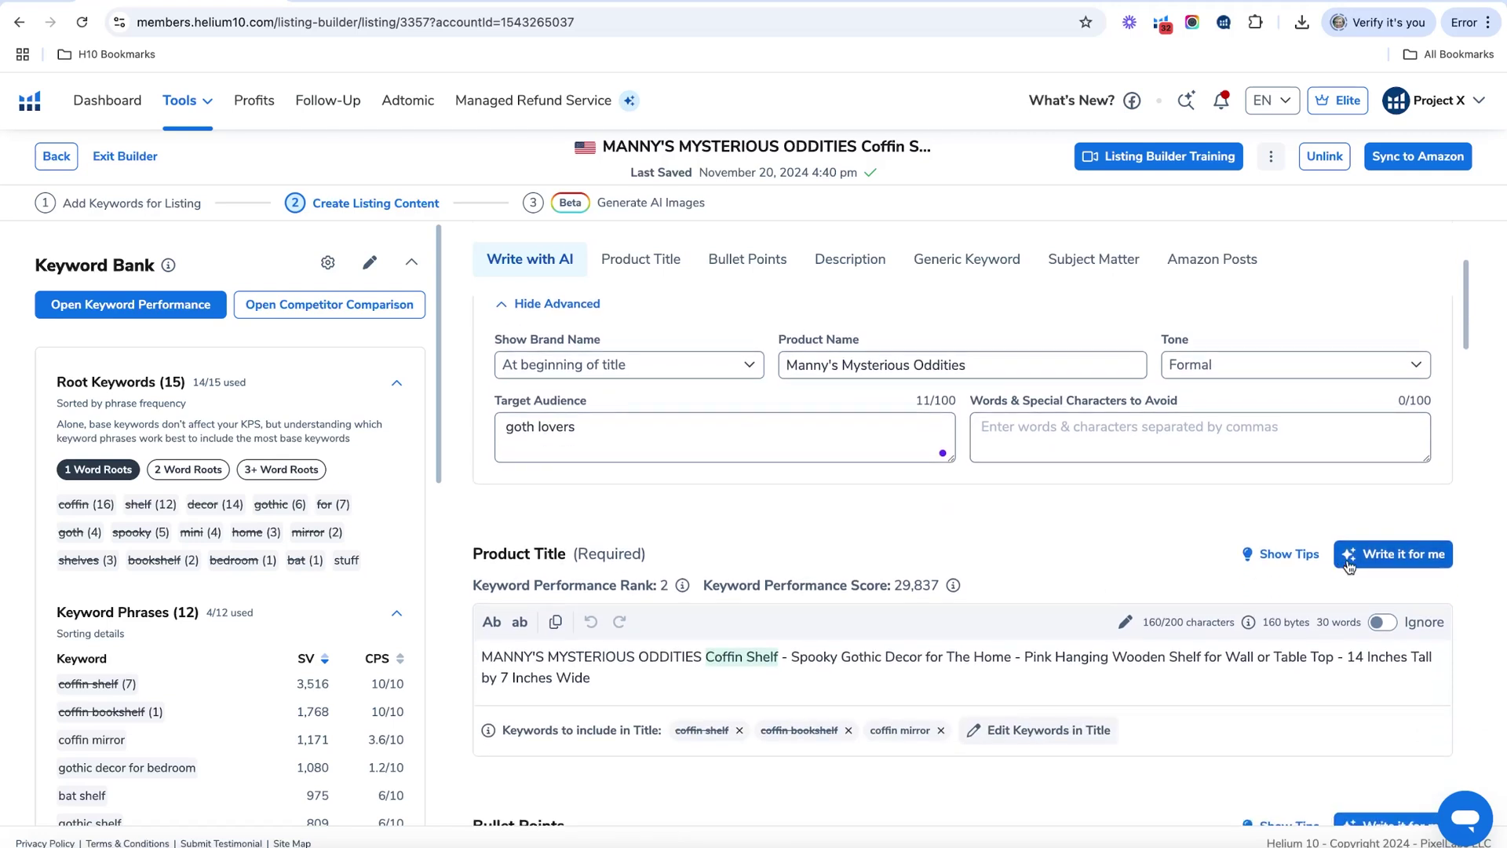
pyautogui.click(1348, 561)
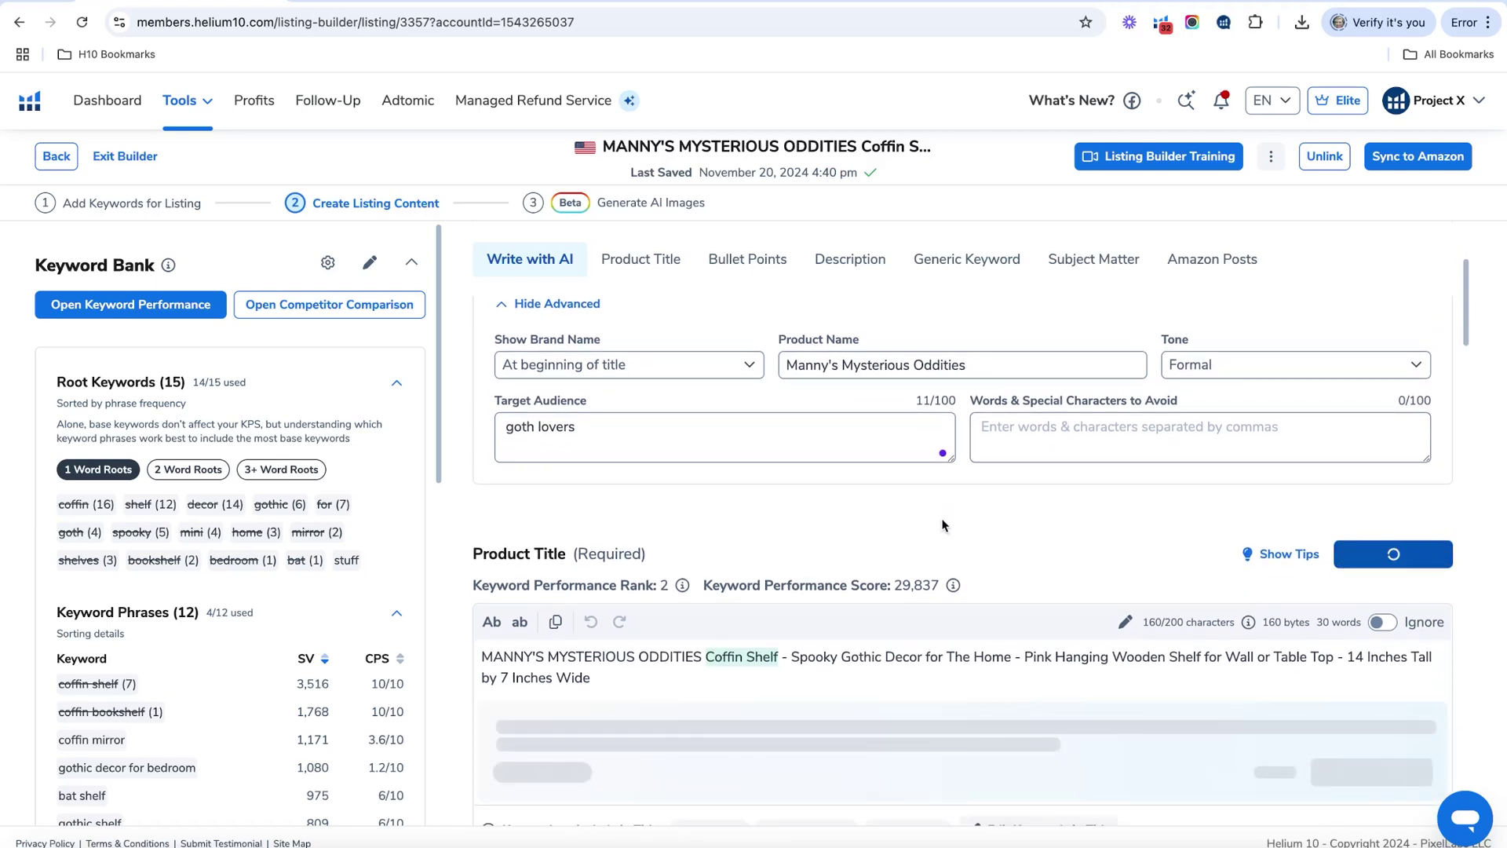
pyautogui.scroll(-2, 941, 525)
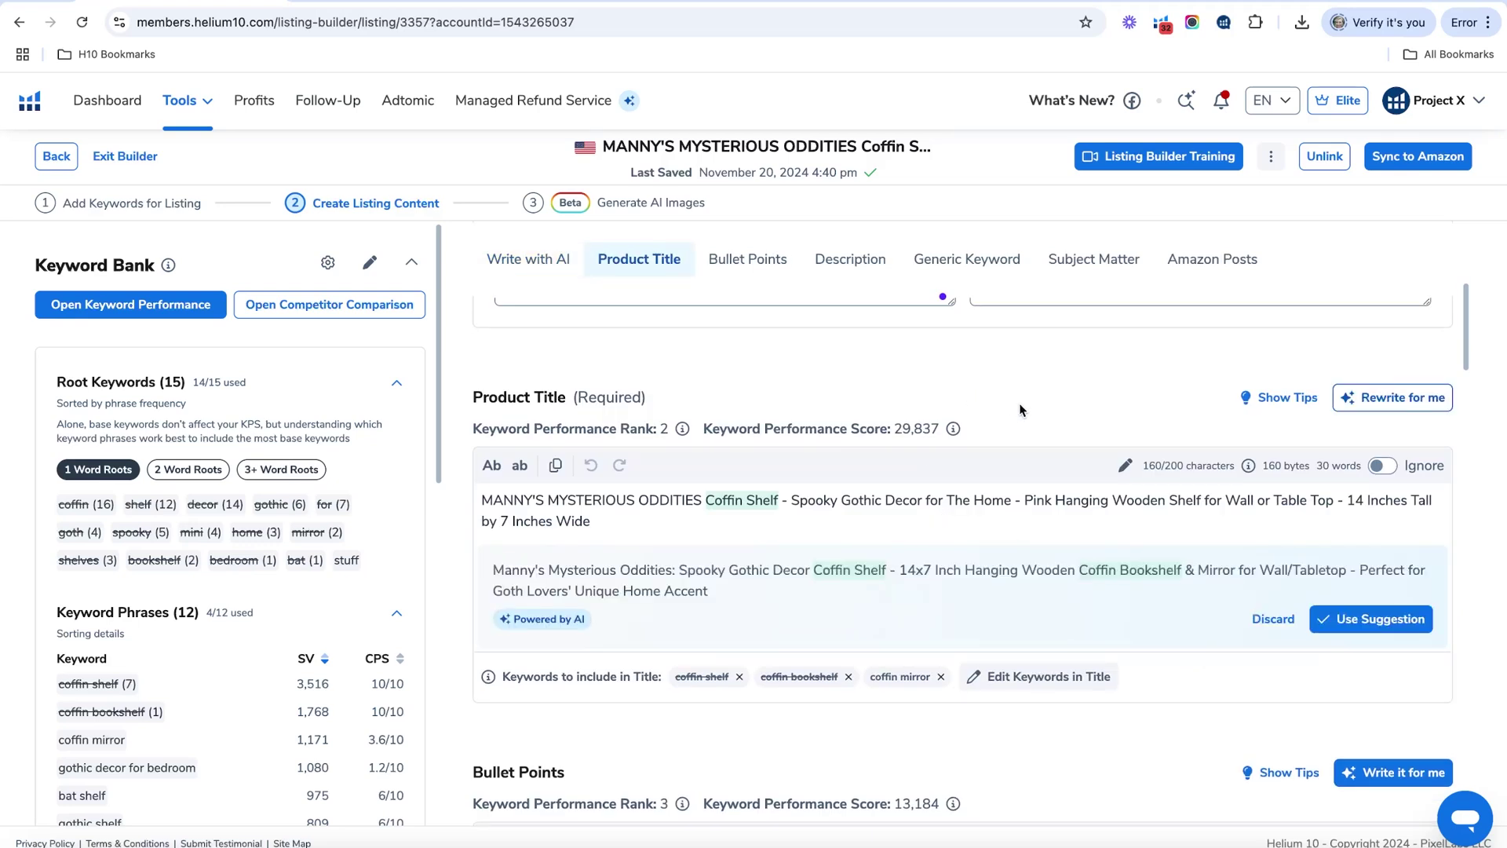
pyautogui.click(999, 676)
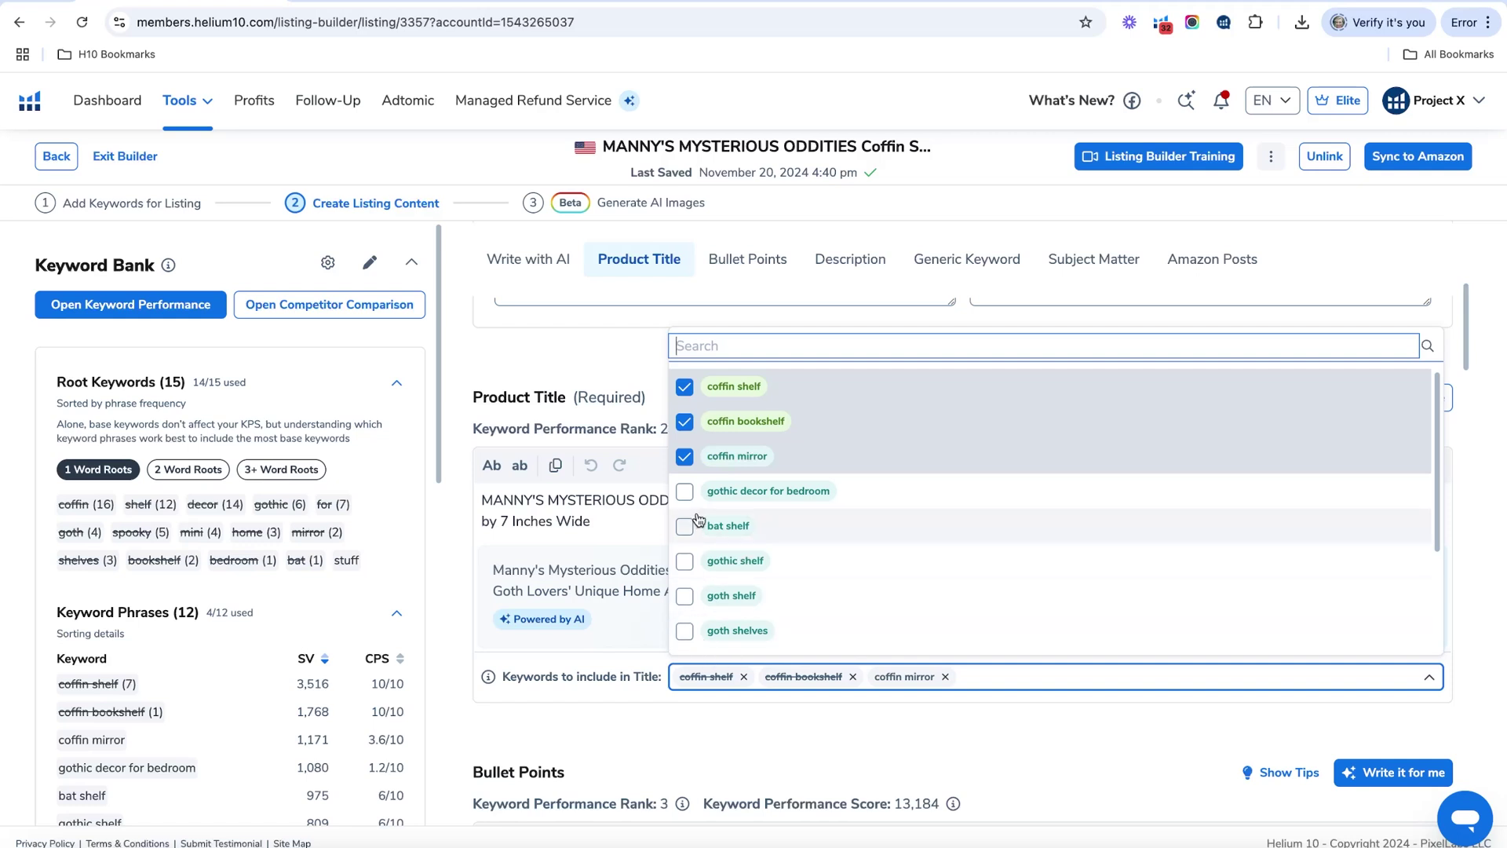
pyautogui.click(818, 734)
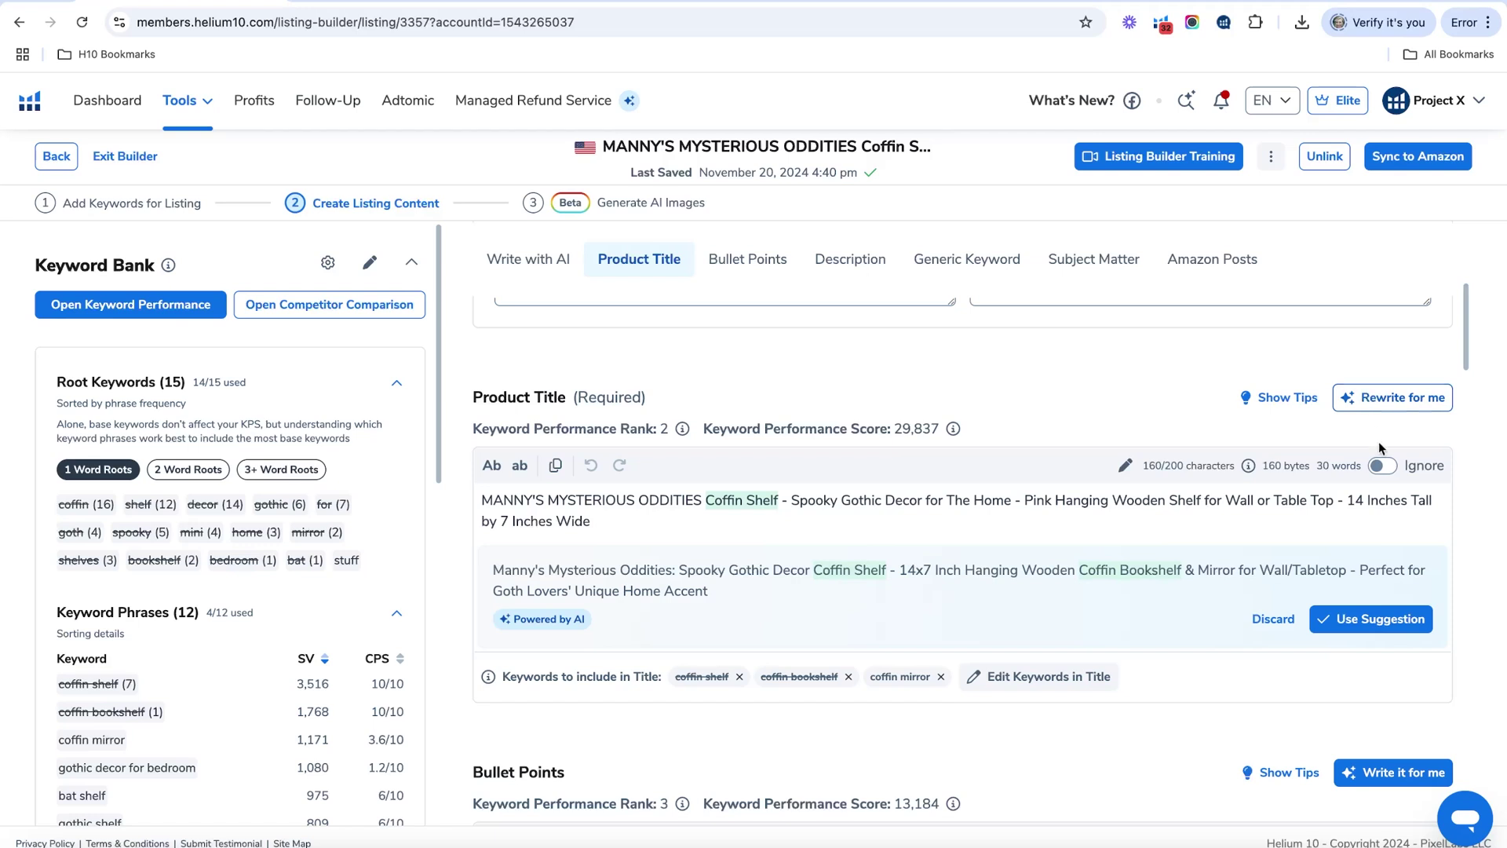
pyautogui.click(1273, 618)
pyautogui.click(880, 521)
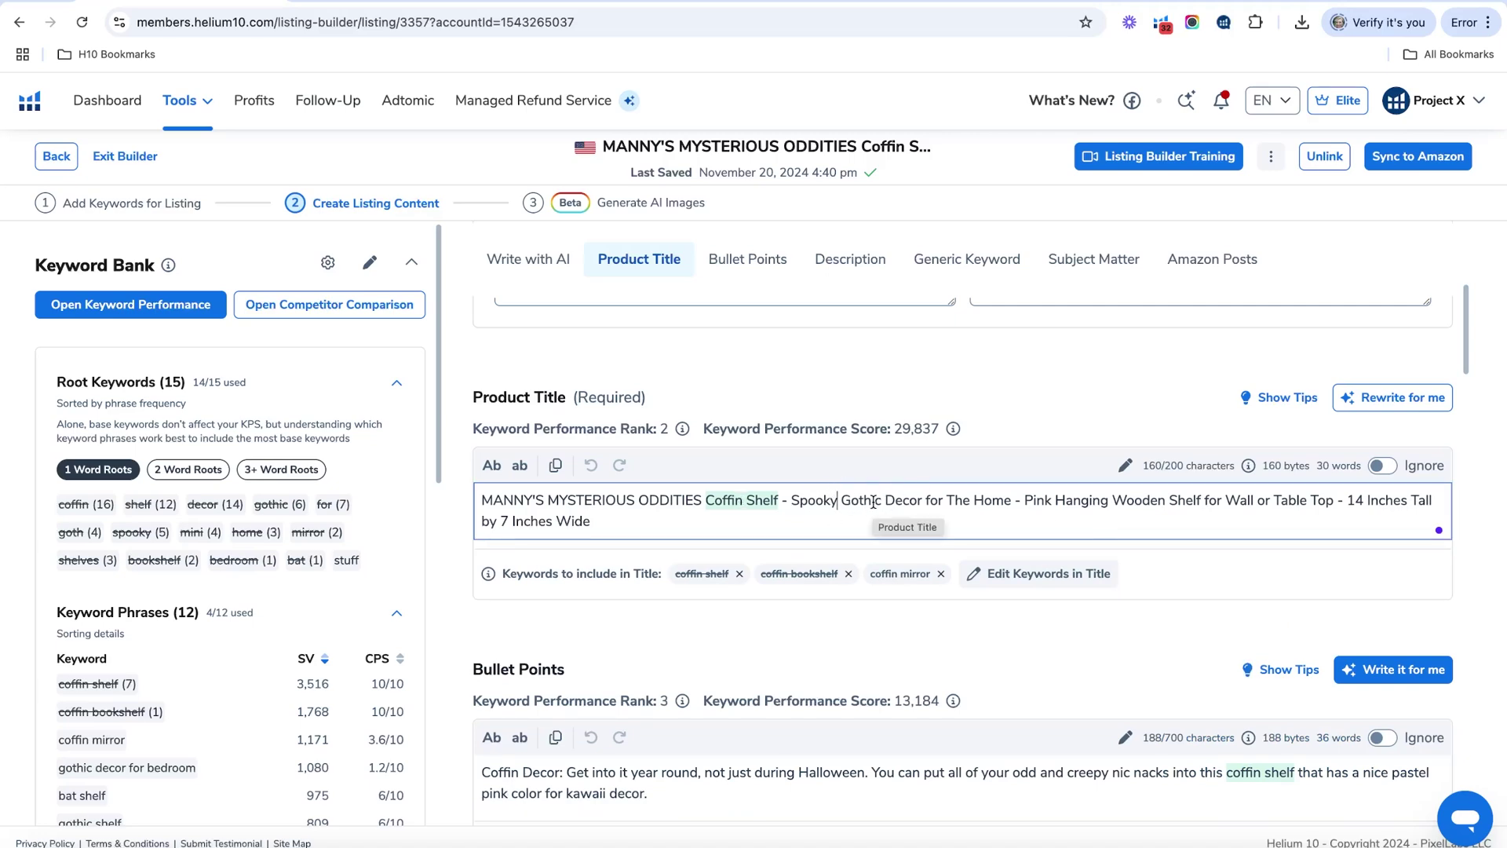
# Step: Have AI write bullet point suggestions like 'Unique Gothic Shelf', checking the first bullet's keywords
pyautogui.scroll(-2, 1391, 561)
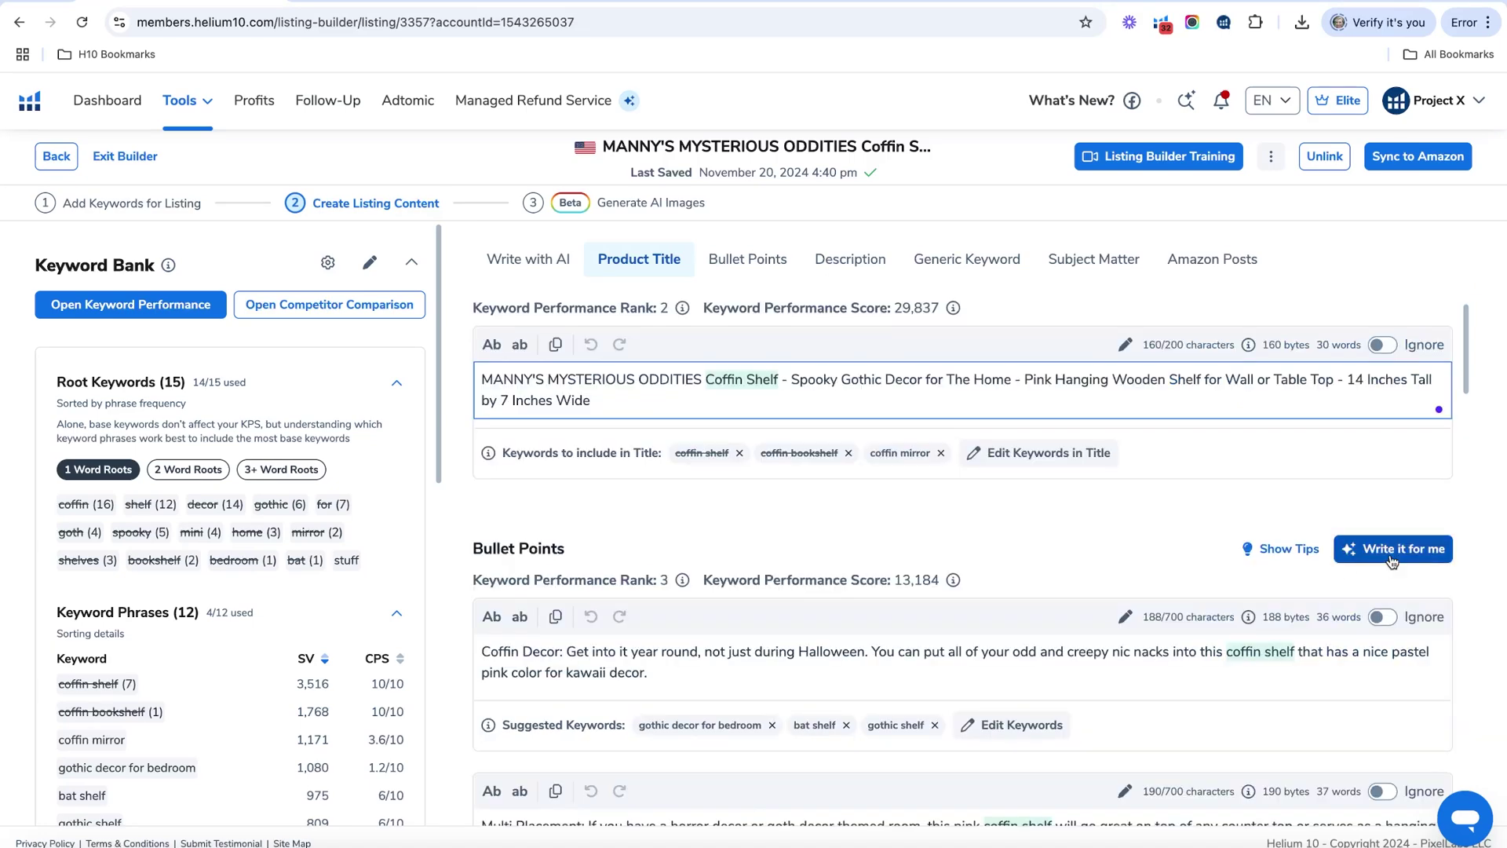
pyautogui.click(1390, 549)
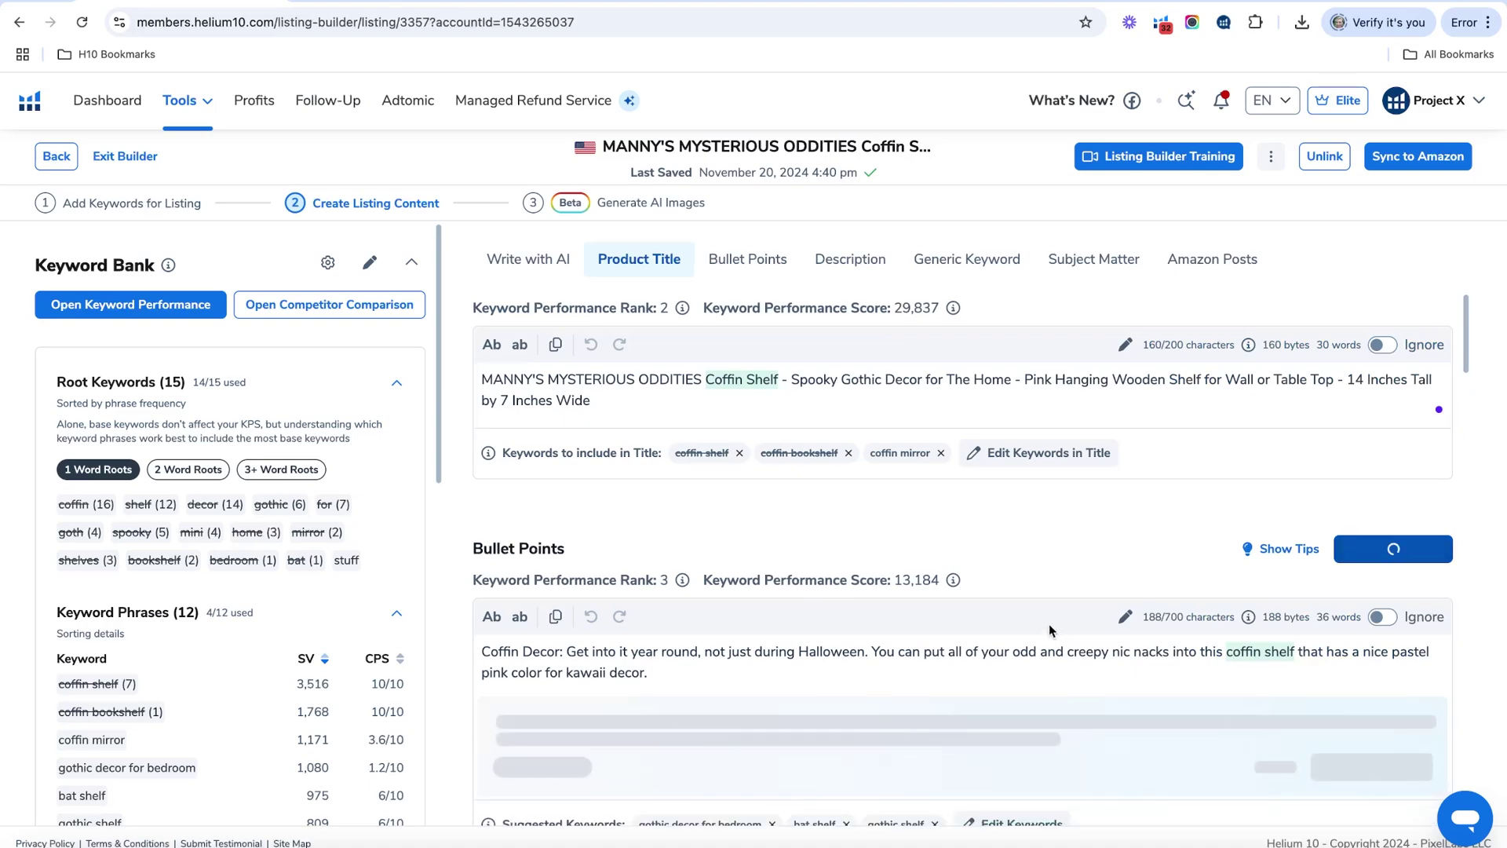
pyautogui.scroll(-4, 1049, 624)
pyautogui.scroll(1, 1050, 615)
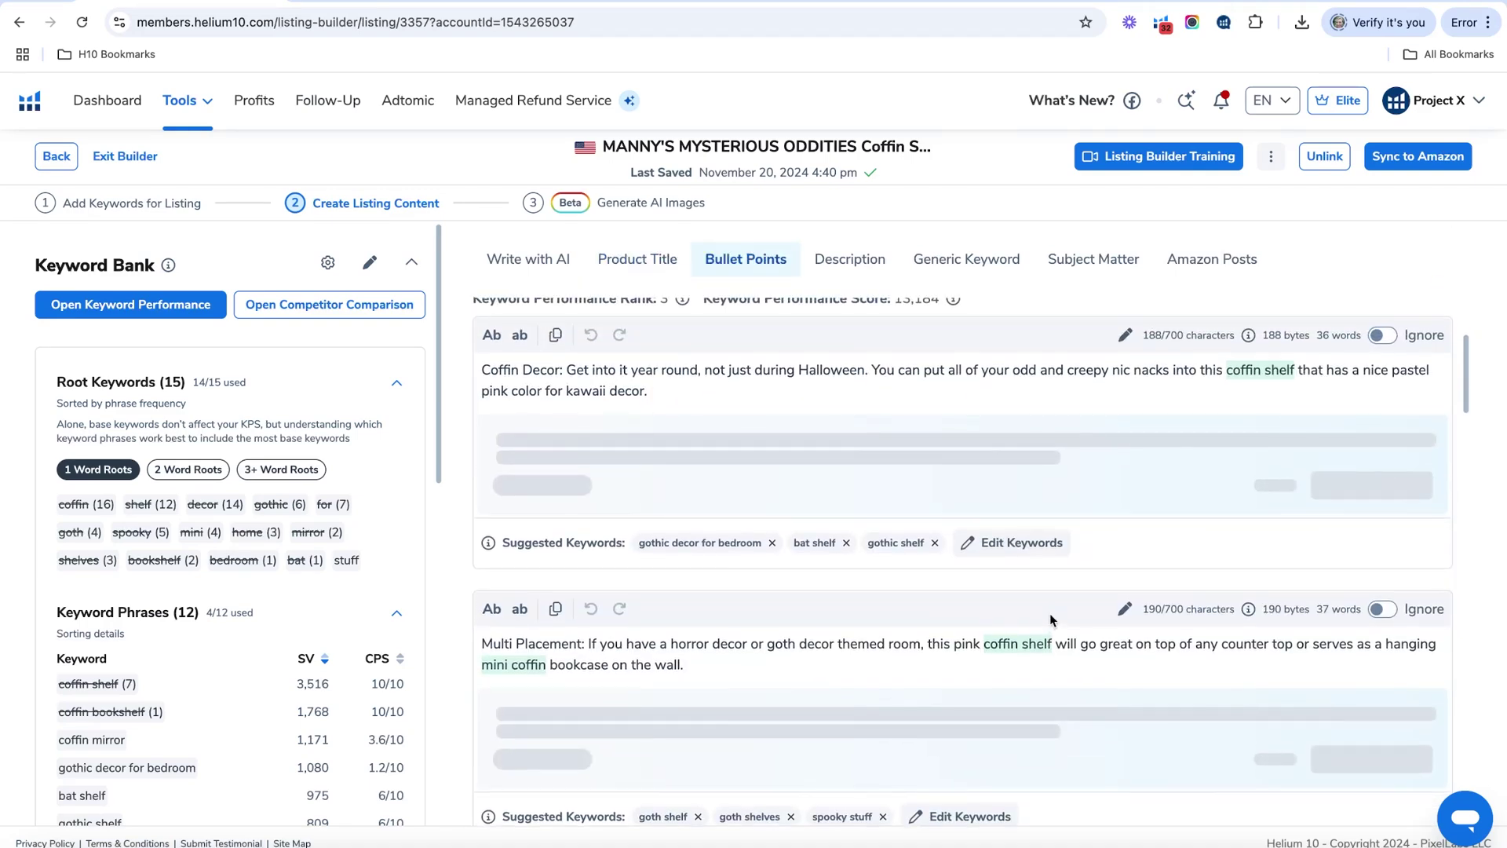
pyautogui.click(1001, 543)
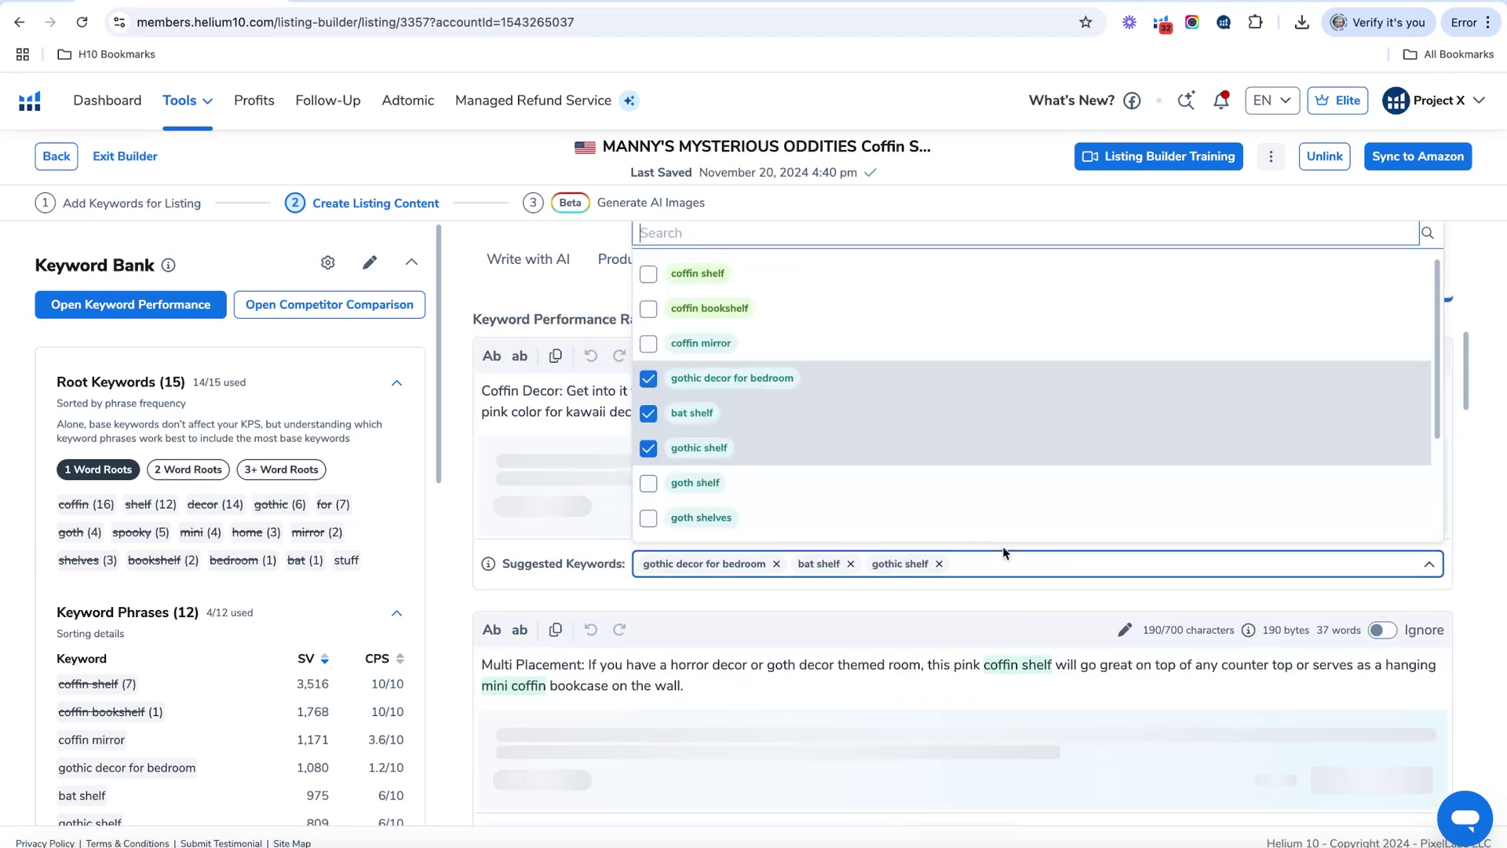
pyautogui.click(554, 290)
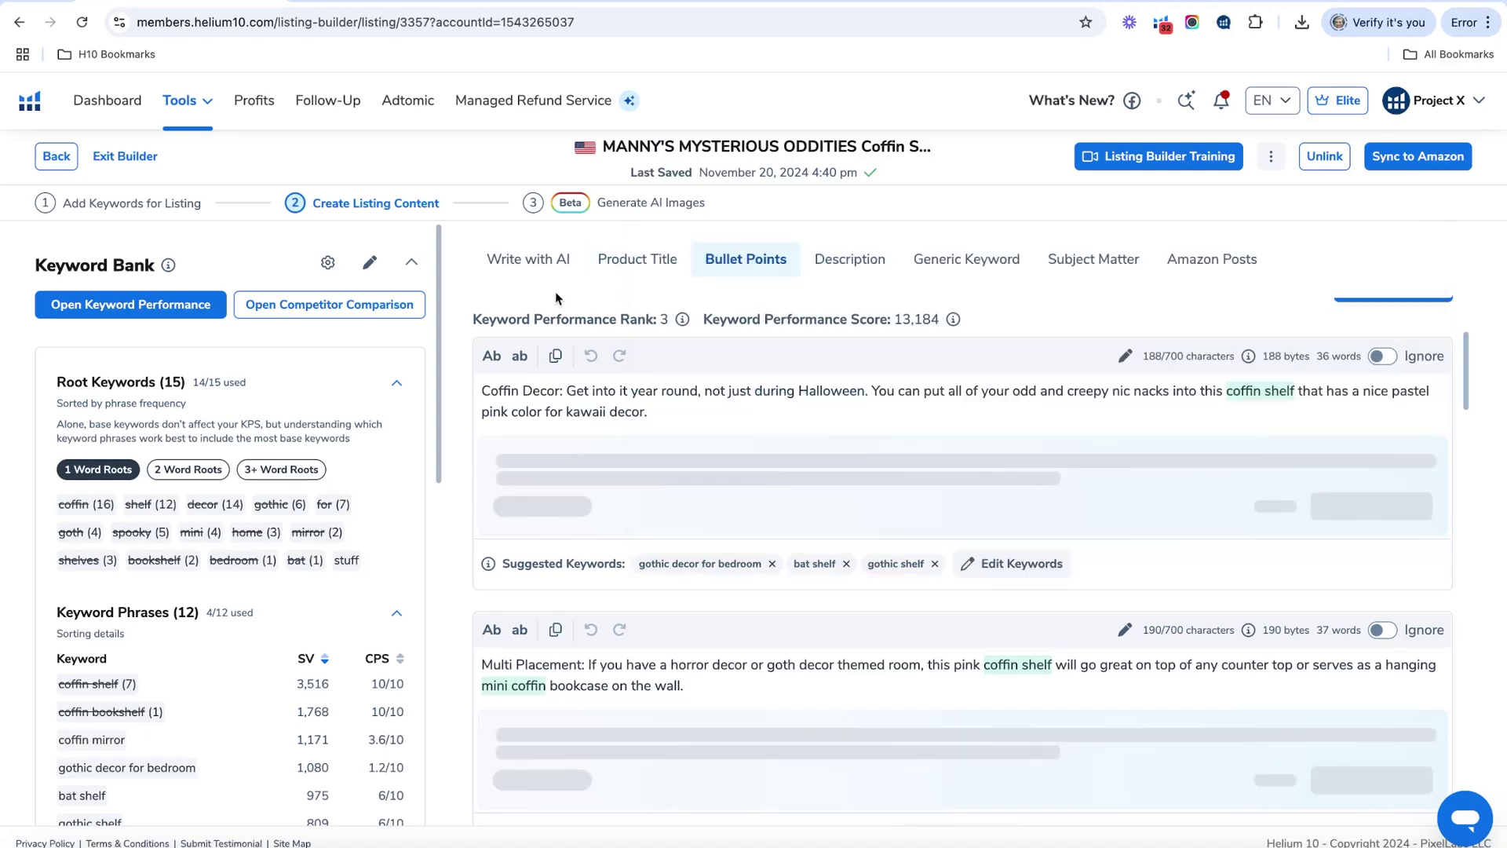
pyautogui.scroll(-10, 799, 473)
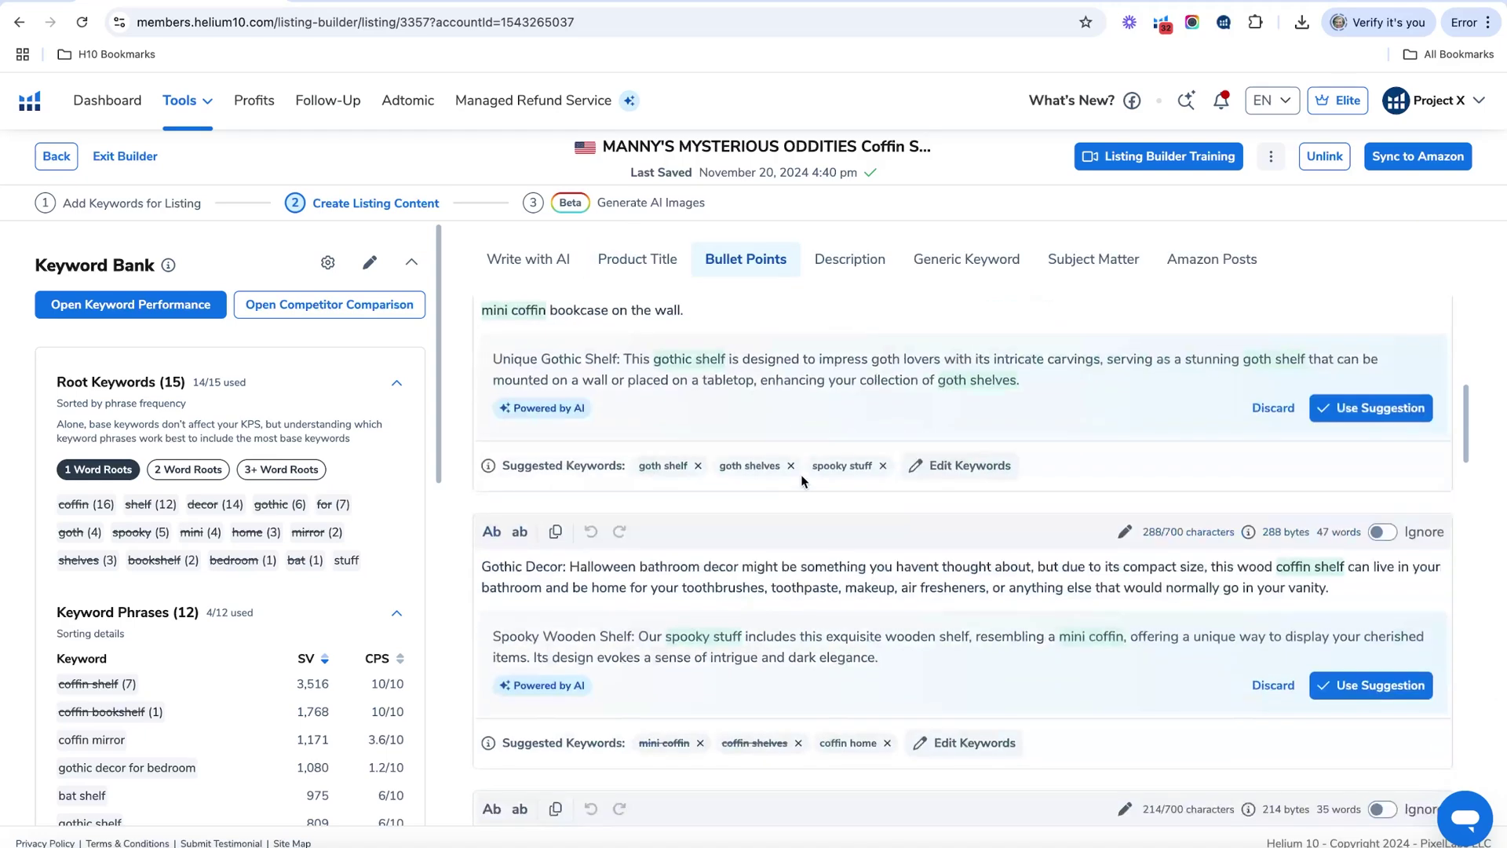
pyautogui.scroll(-5, 800, 474)
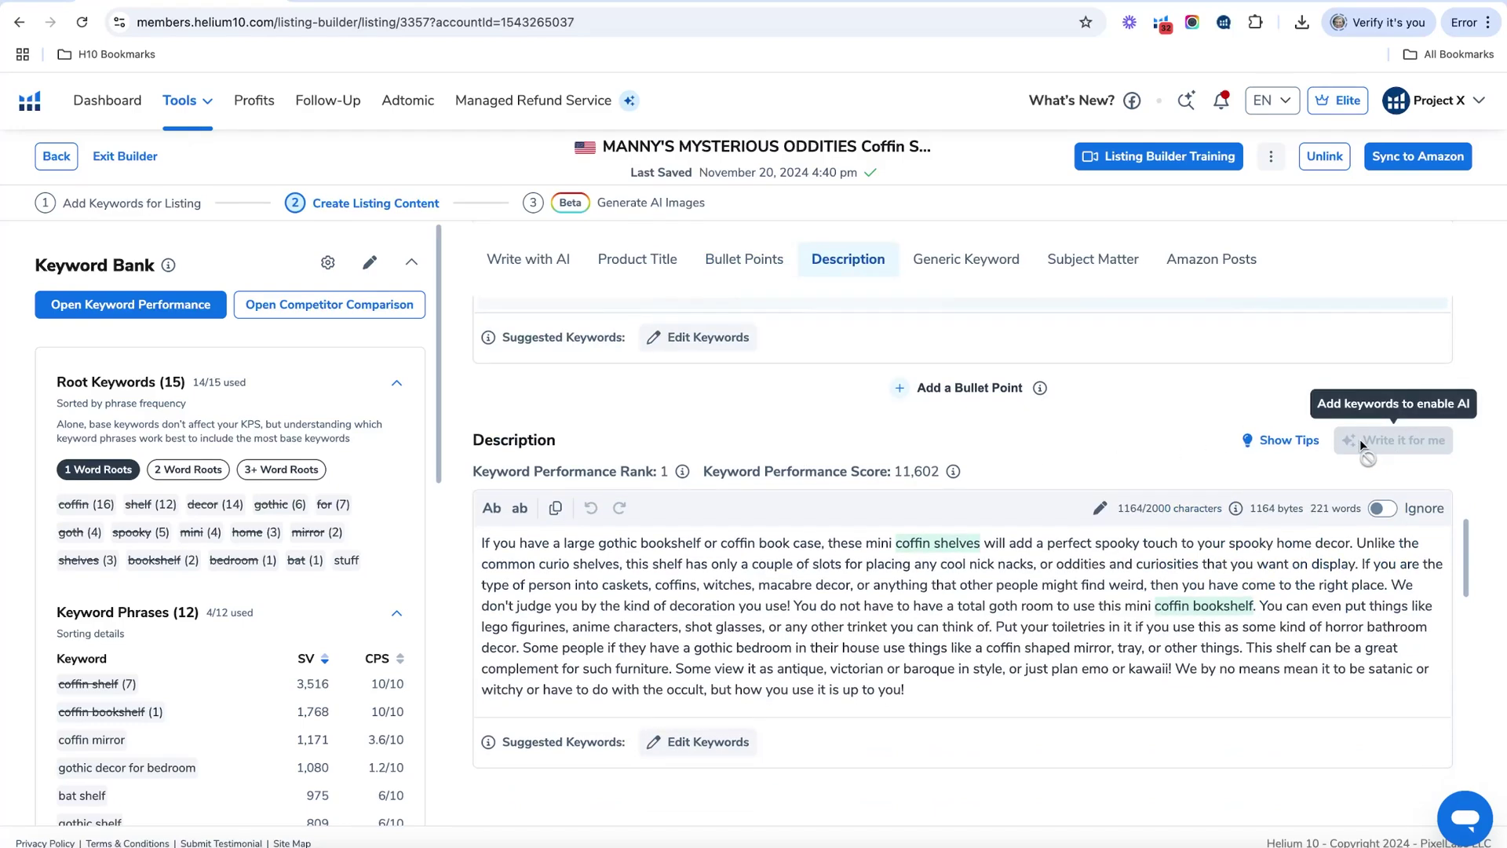
pyautogui.scroll(-4, 1153, 422)
pyautogui.scroll(-1, 1153, 422)
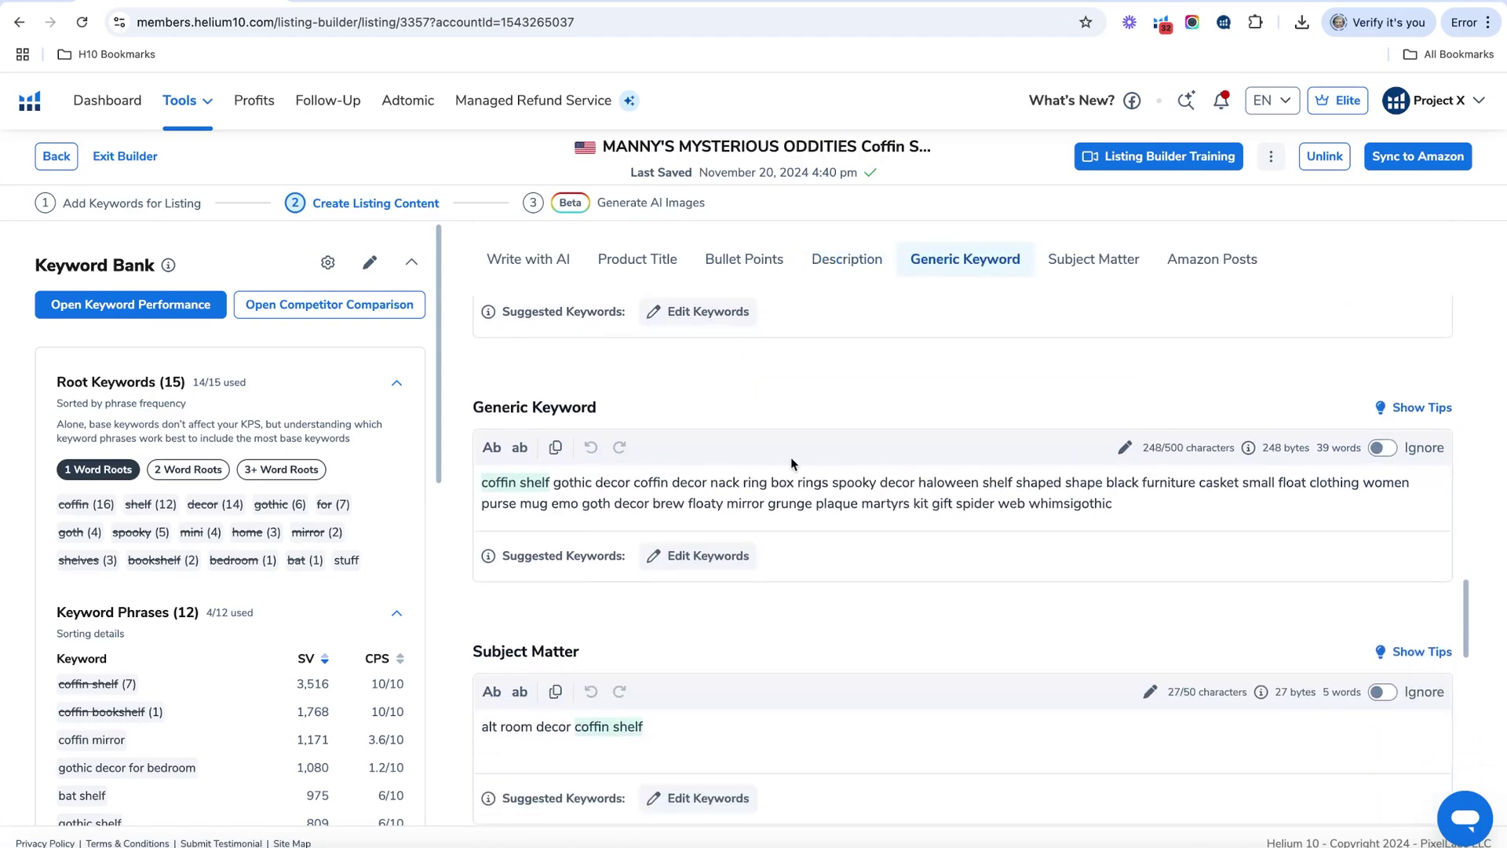
pyautogui.scroll(-2, 910, 516)
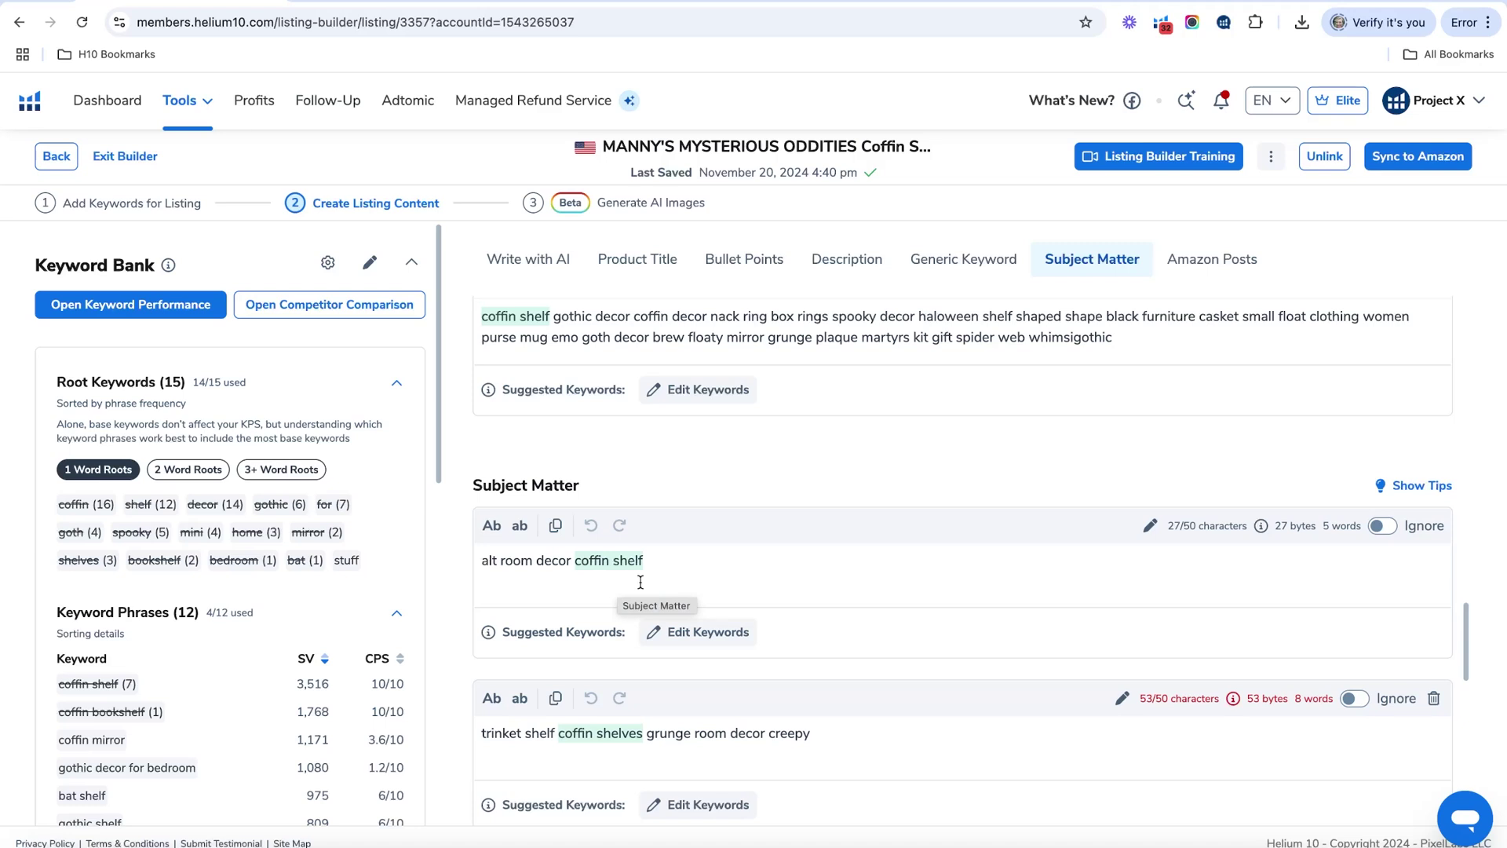
pyautogui.scroll(-4, 837, 573)
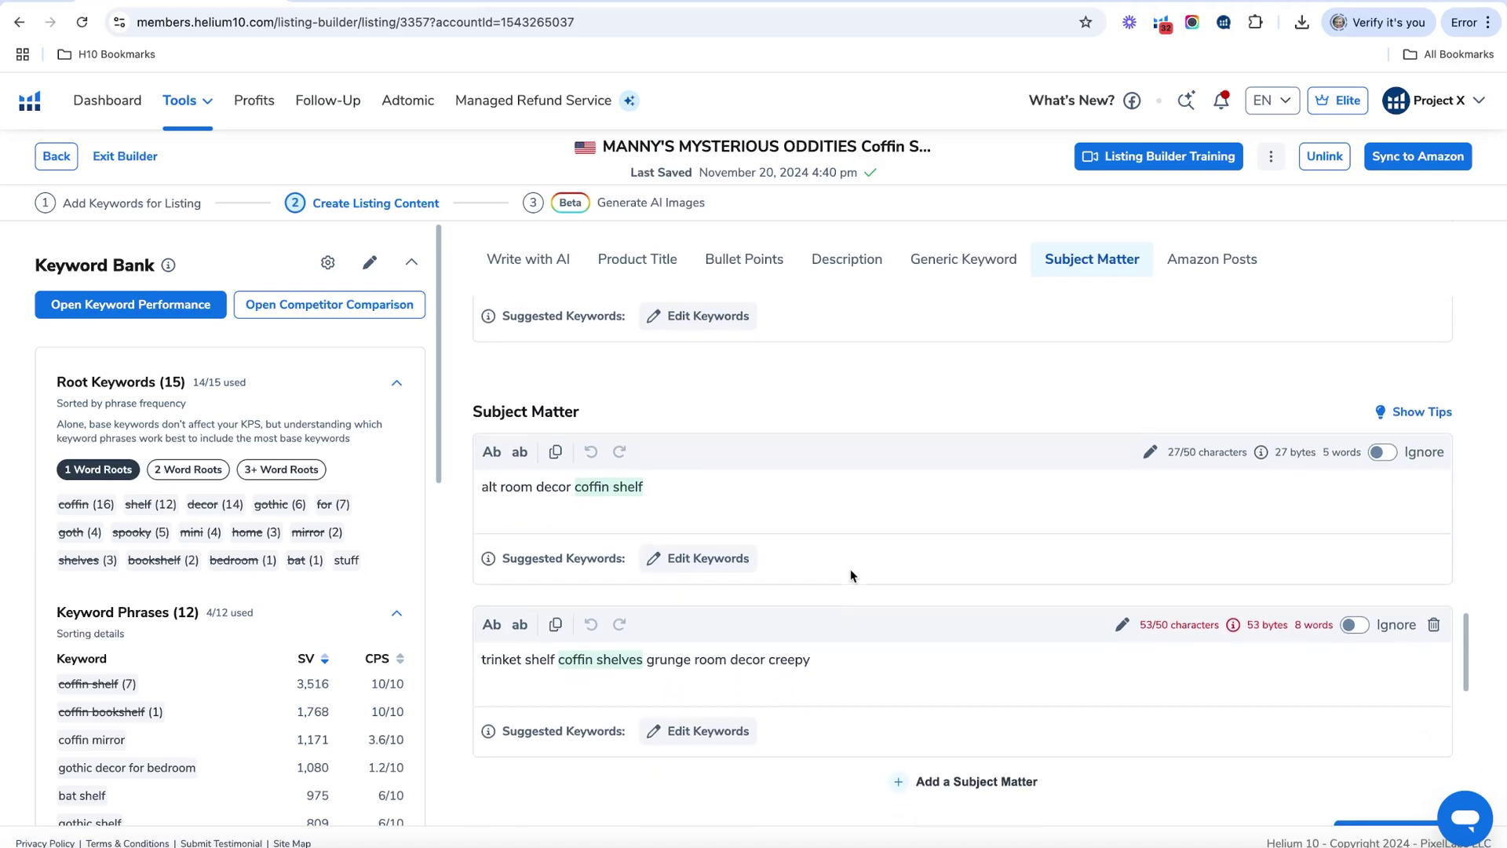
pyautogui.scroll(-3, 852, 575)
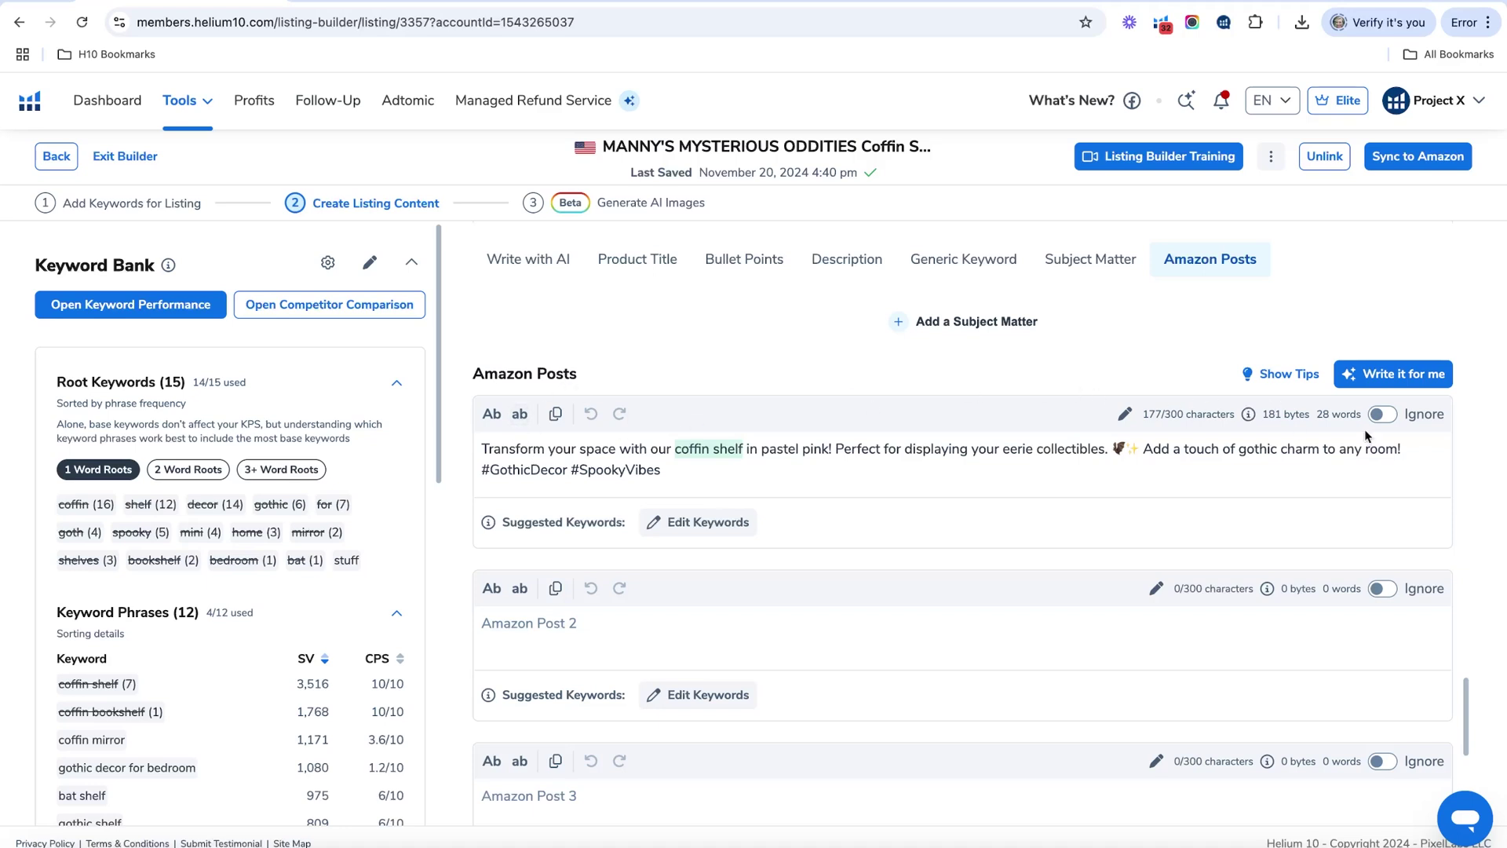
# Step: Generate AI Amazon Post suggestions, including 'Why wait for Halloween?' for Post 2
pyautogui.click(1356, 378)
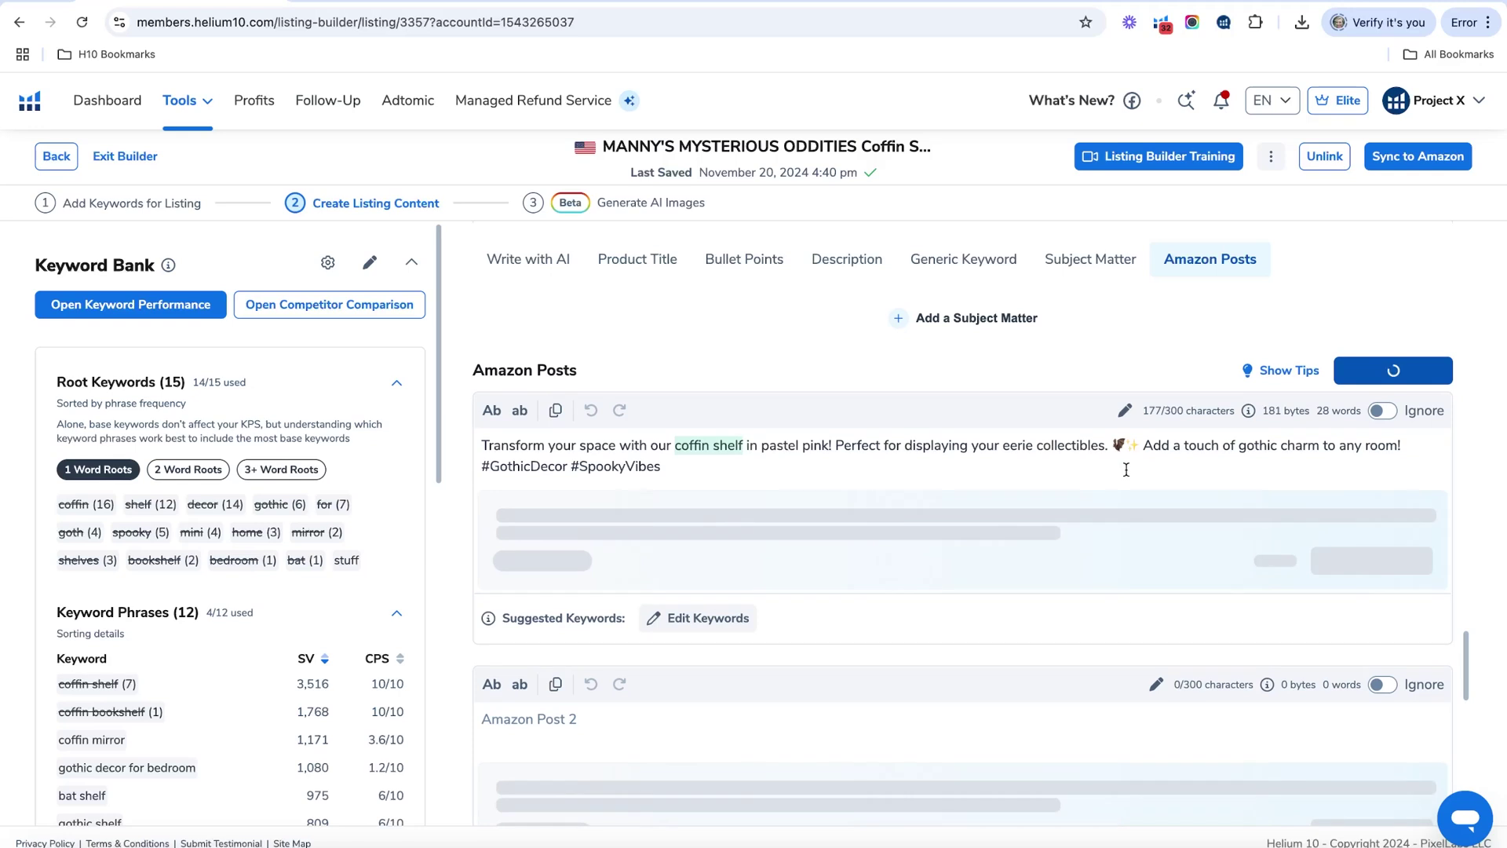
pyautogui.scroll(-1, 1125, 469)
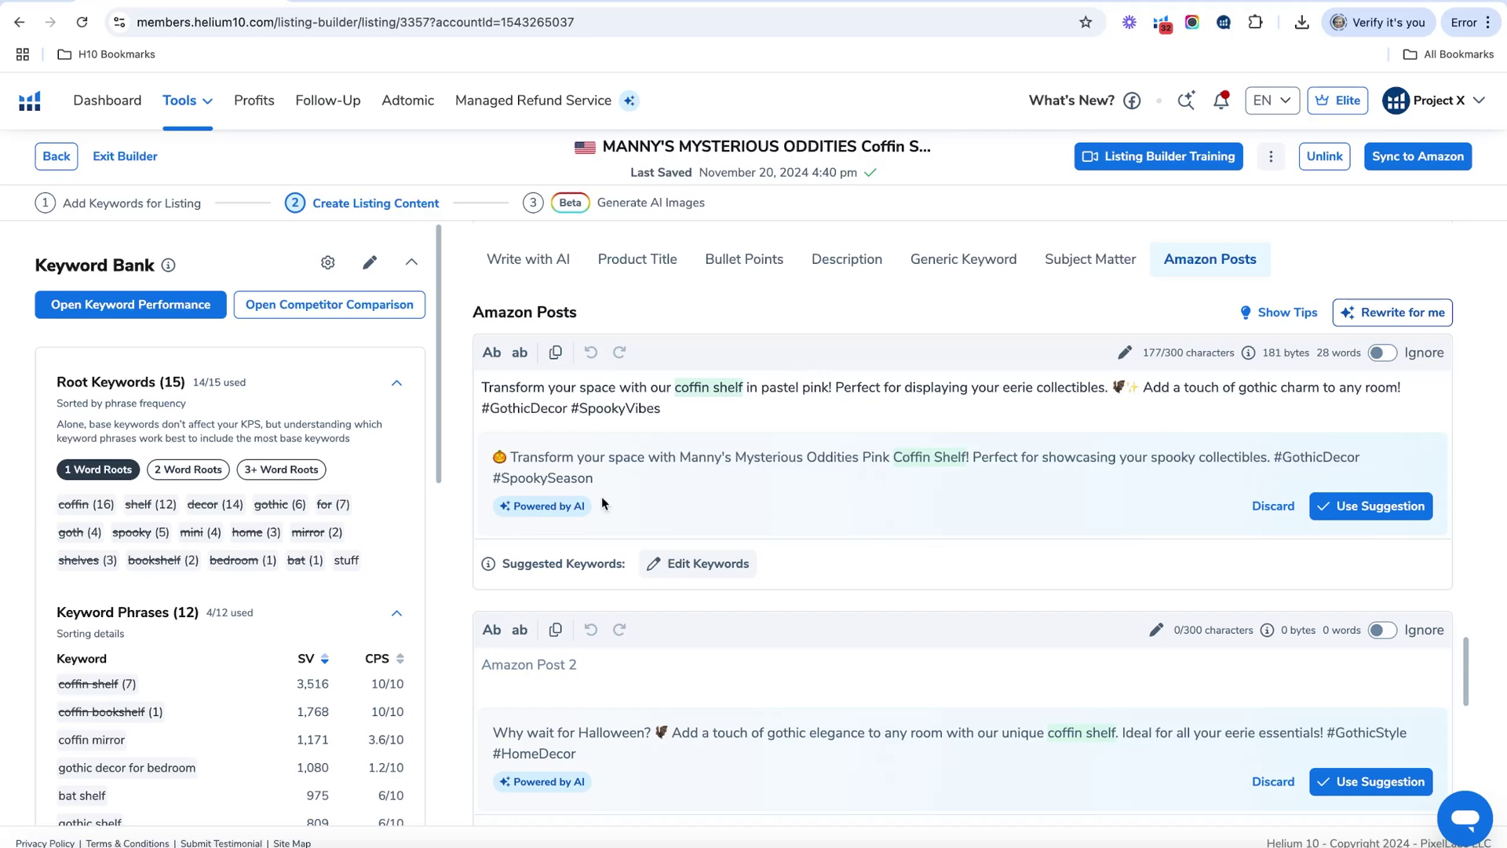
# Step: Go to the AI image generation step and choose the Holiday overall theme
pyautogui.click(640, 204)
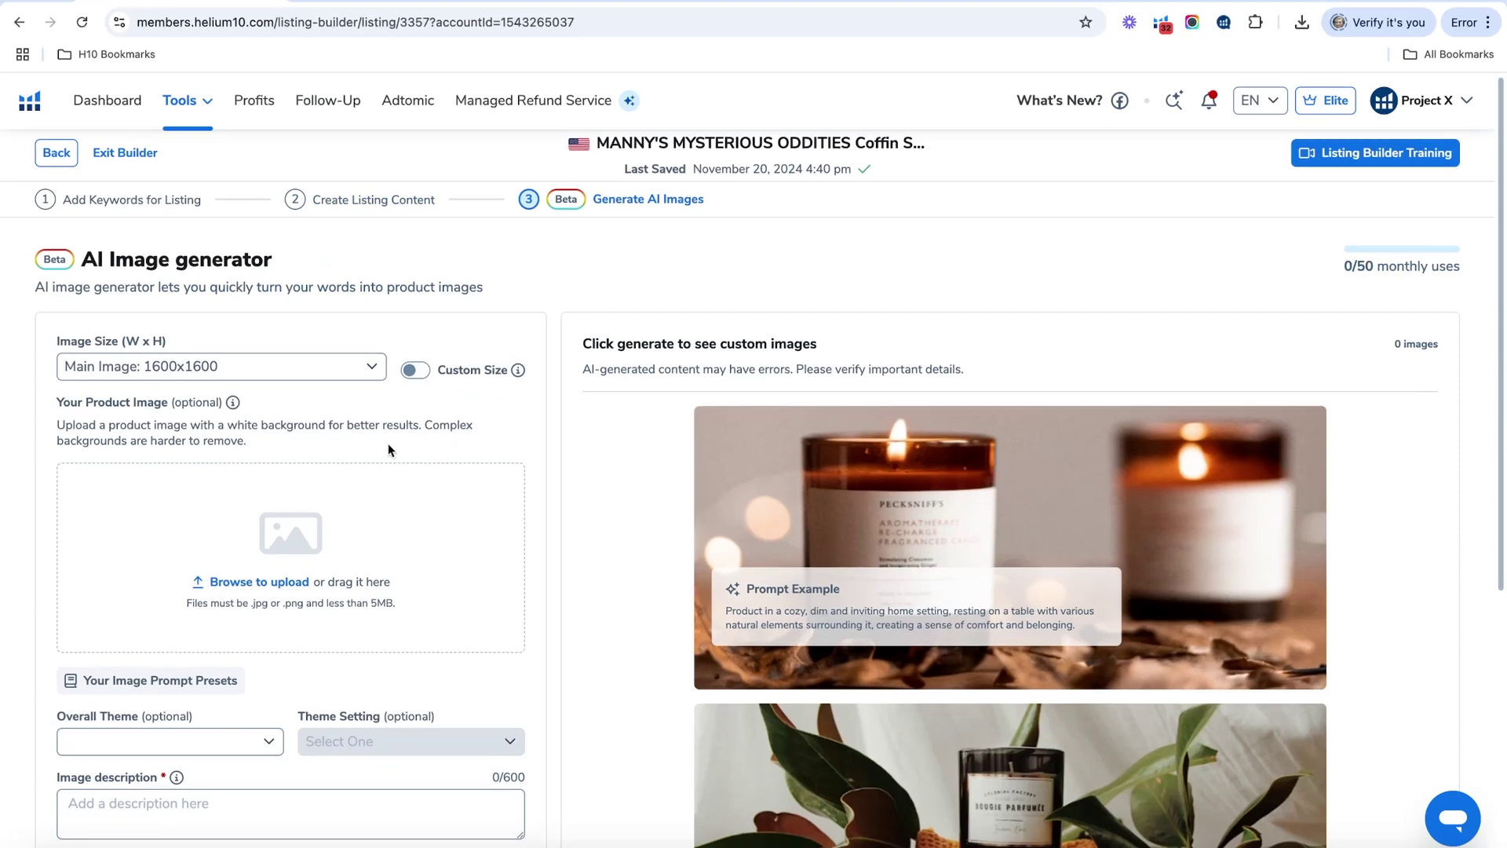
pyautogui.scroll(-1, 285, 423)
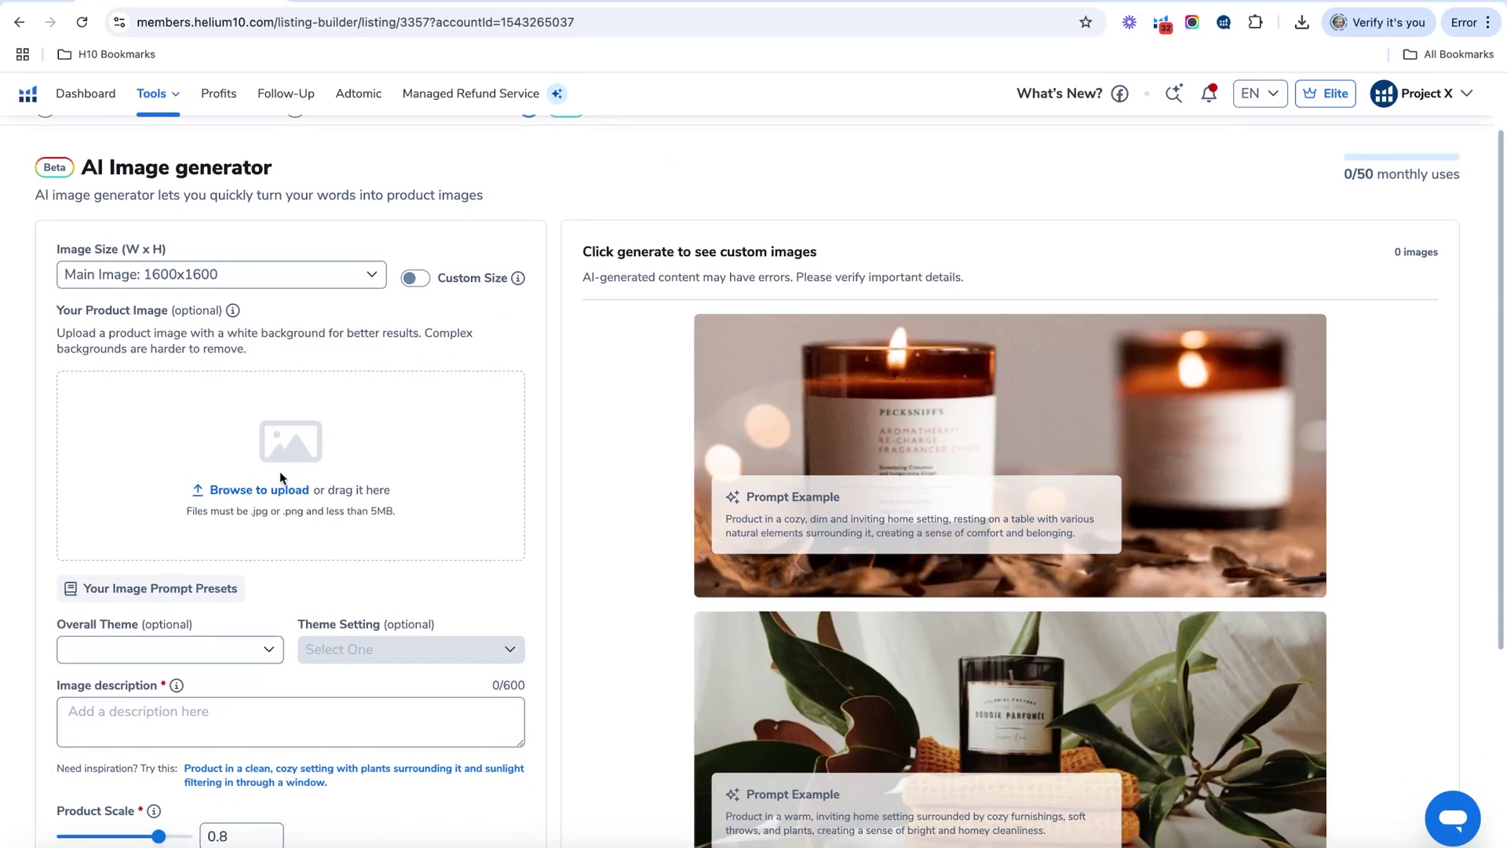
pyautogui.scroll(-2, 377, 482)
pyautogui.click(279, 499)
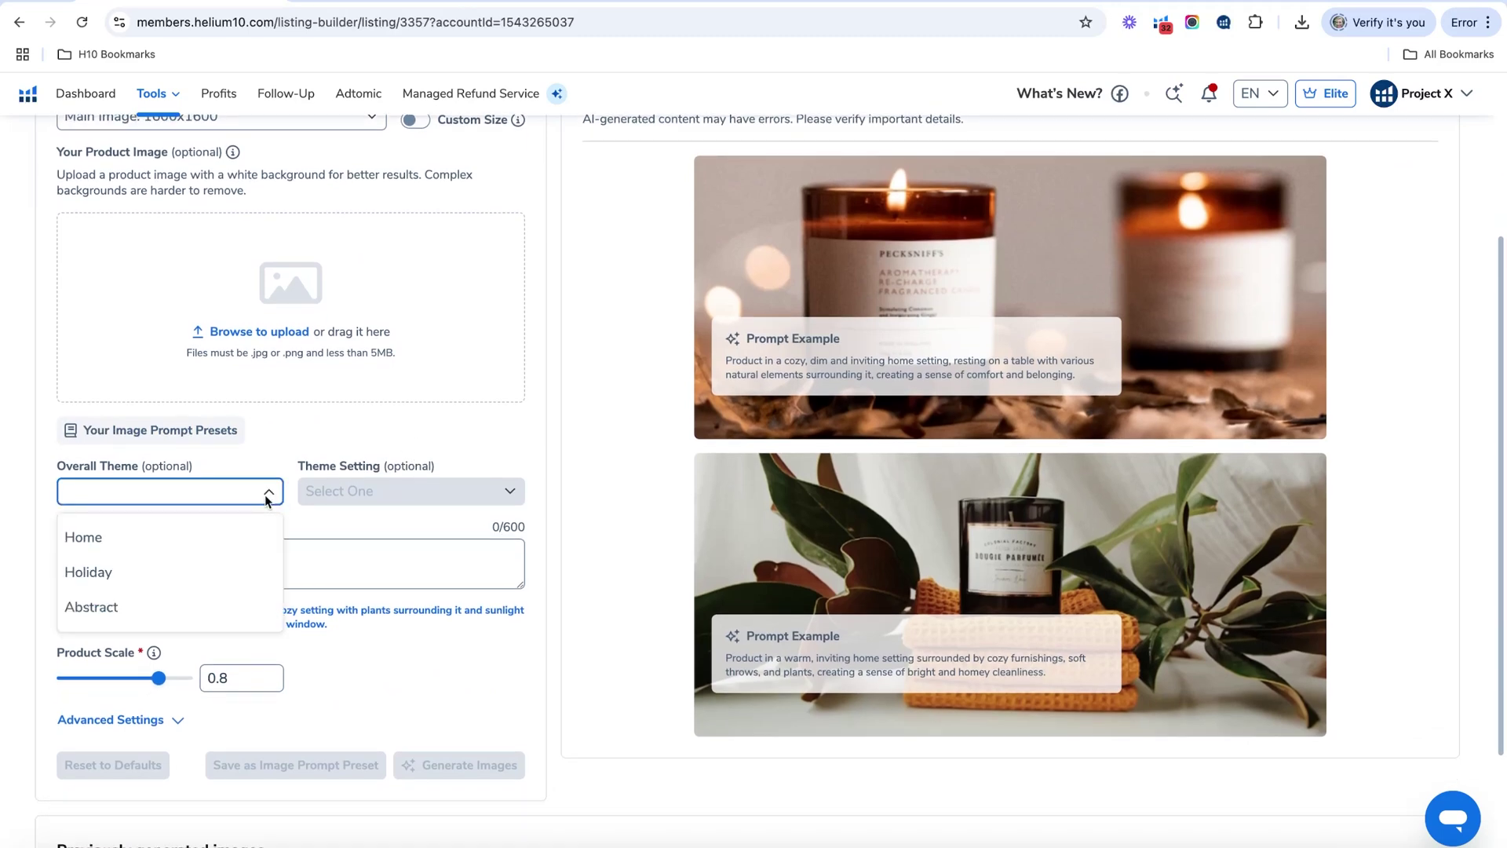
pyautogui.click(269, 495)
pyautogui.click(269, 494)
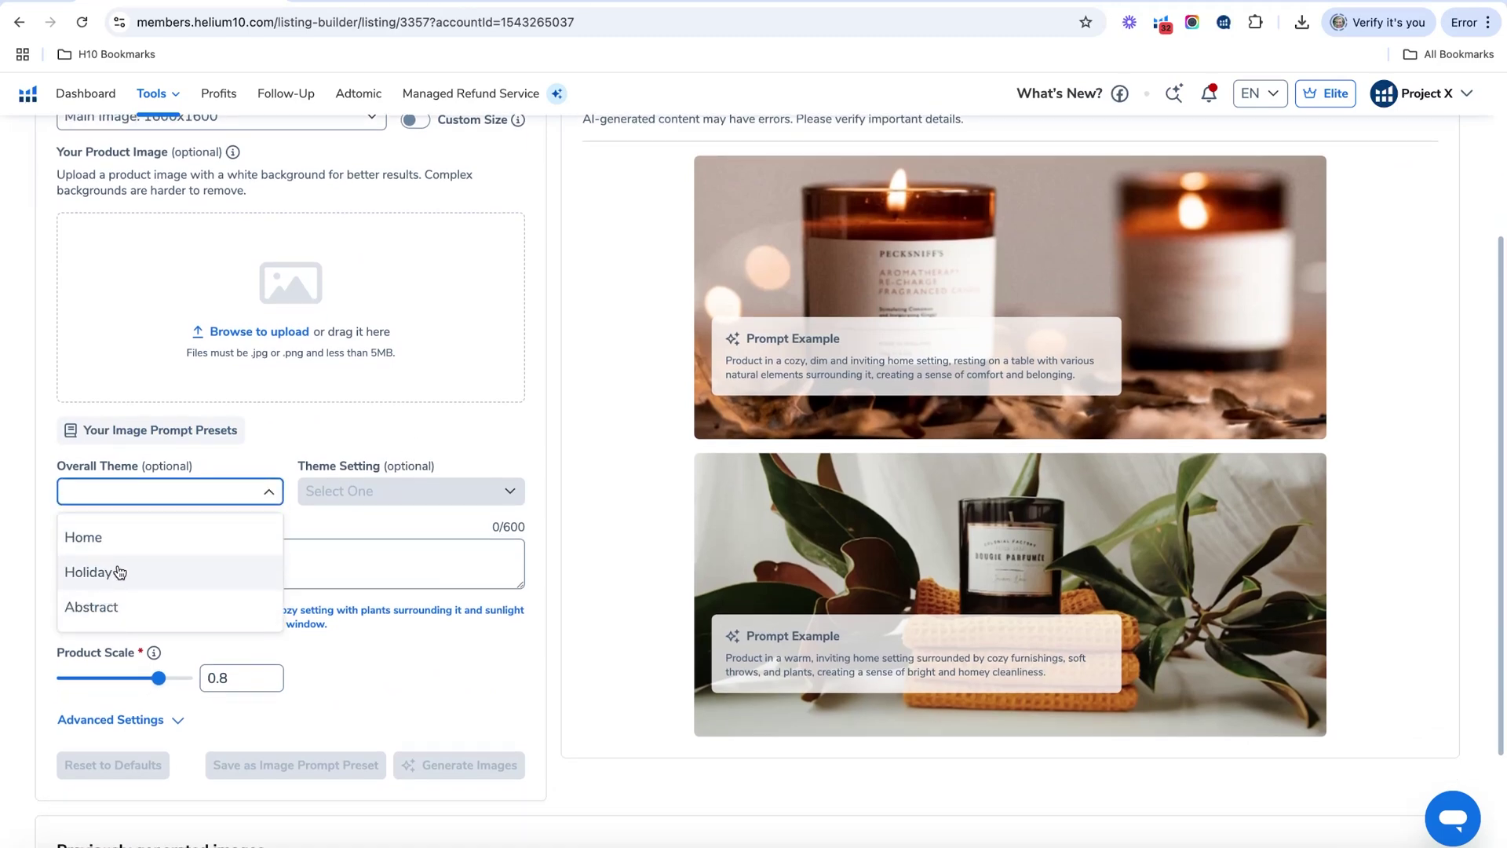
pyautogui.click(484, 460)
pyautogui.click(188, 494)
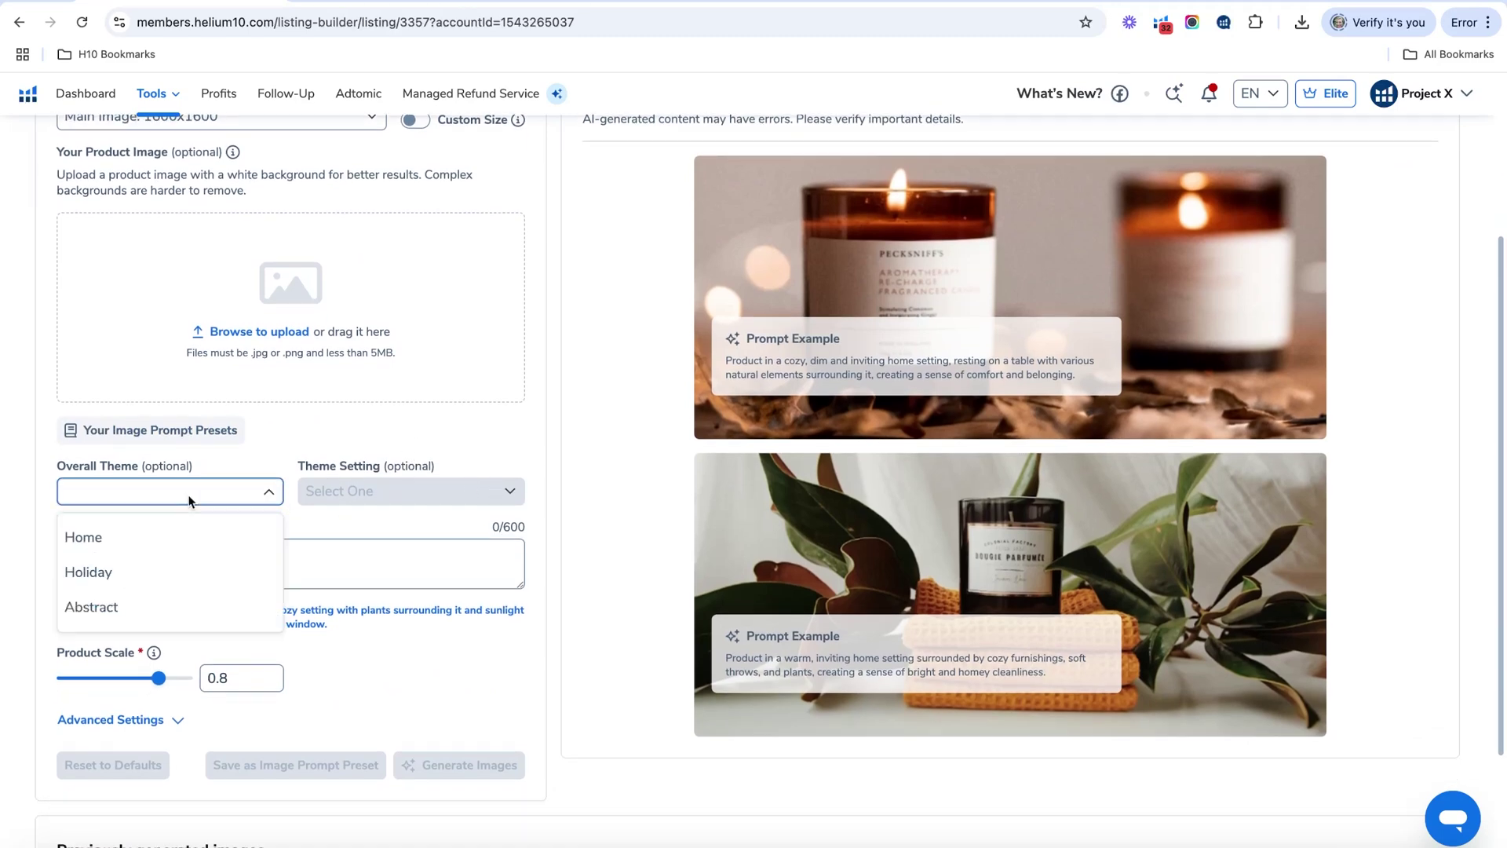
pyautogui.click(132, 582)
# Step: Set the theme setting to Christmas Magic and scroll back to the top
pyautogui.click(421, 493)
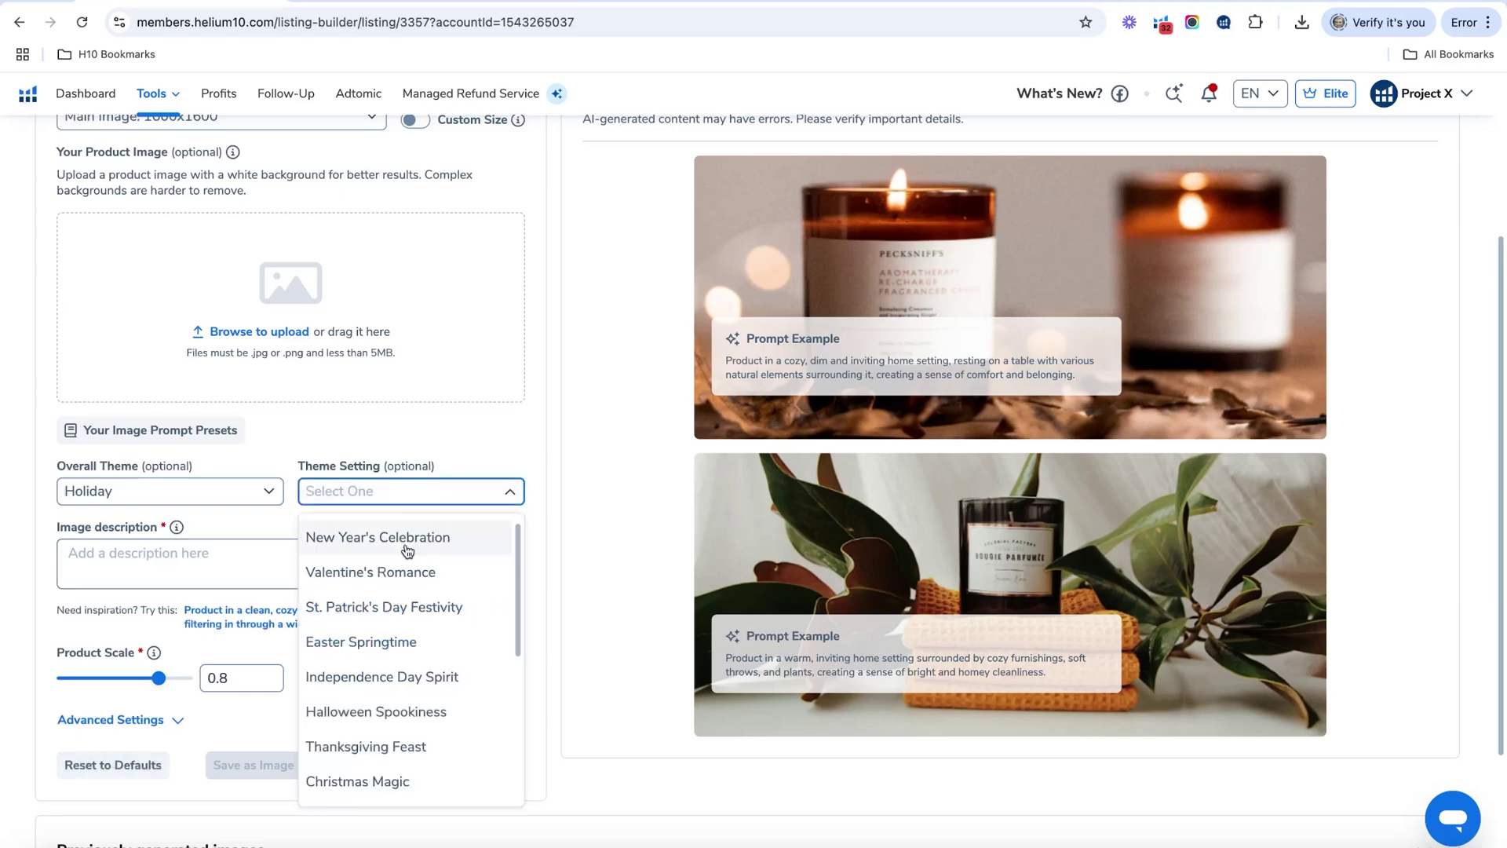
pyautogui.click(398, 780)
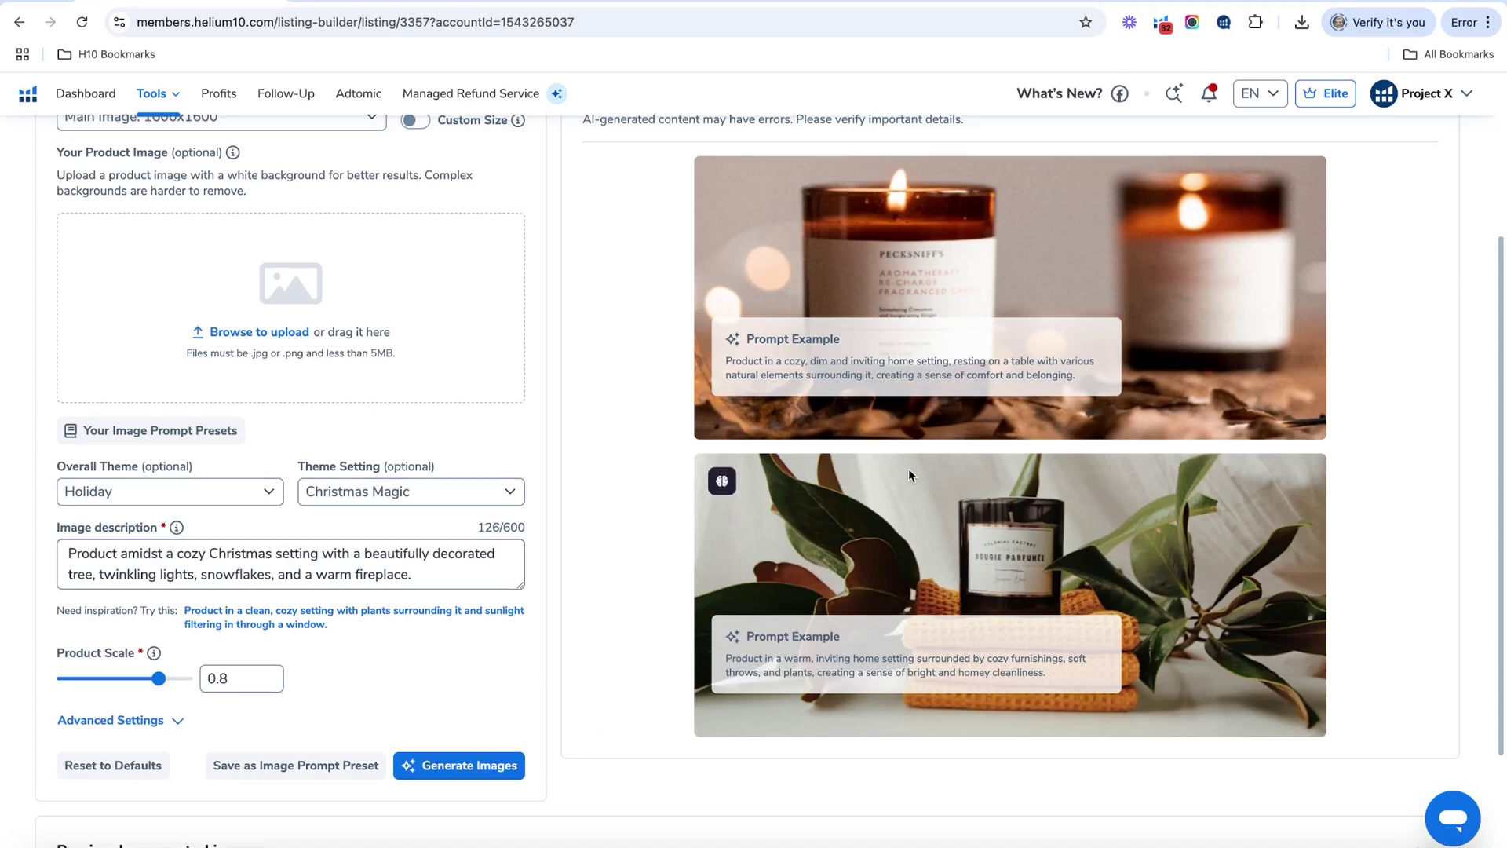
pyautogui.scroll(2, 908, 474)
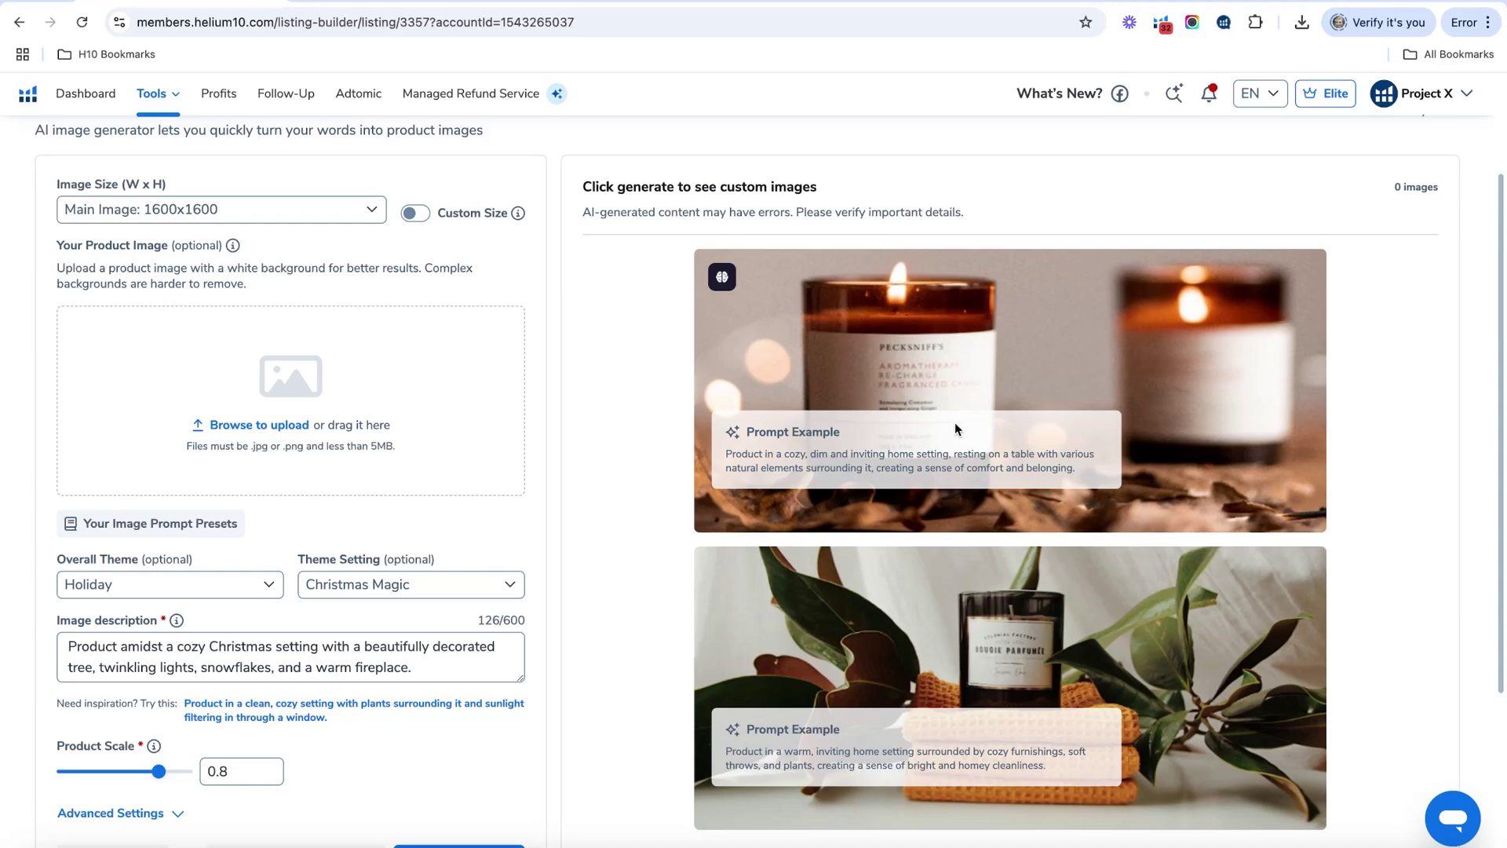
pyautogui.scroll(1, 954, 422)
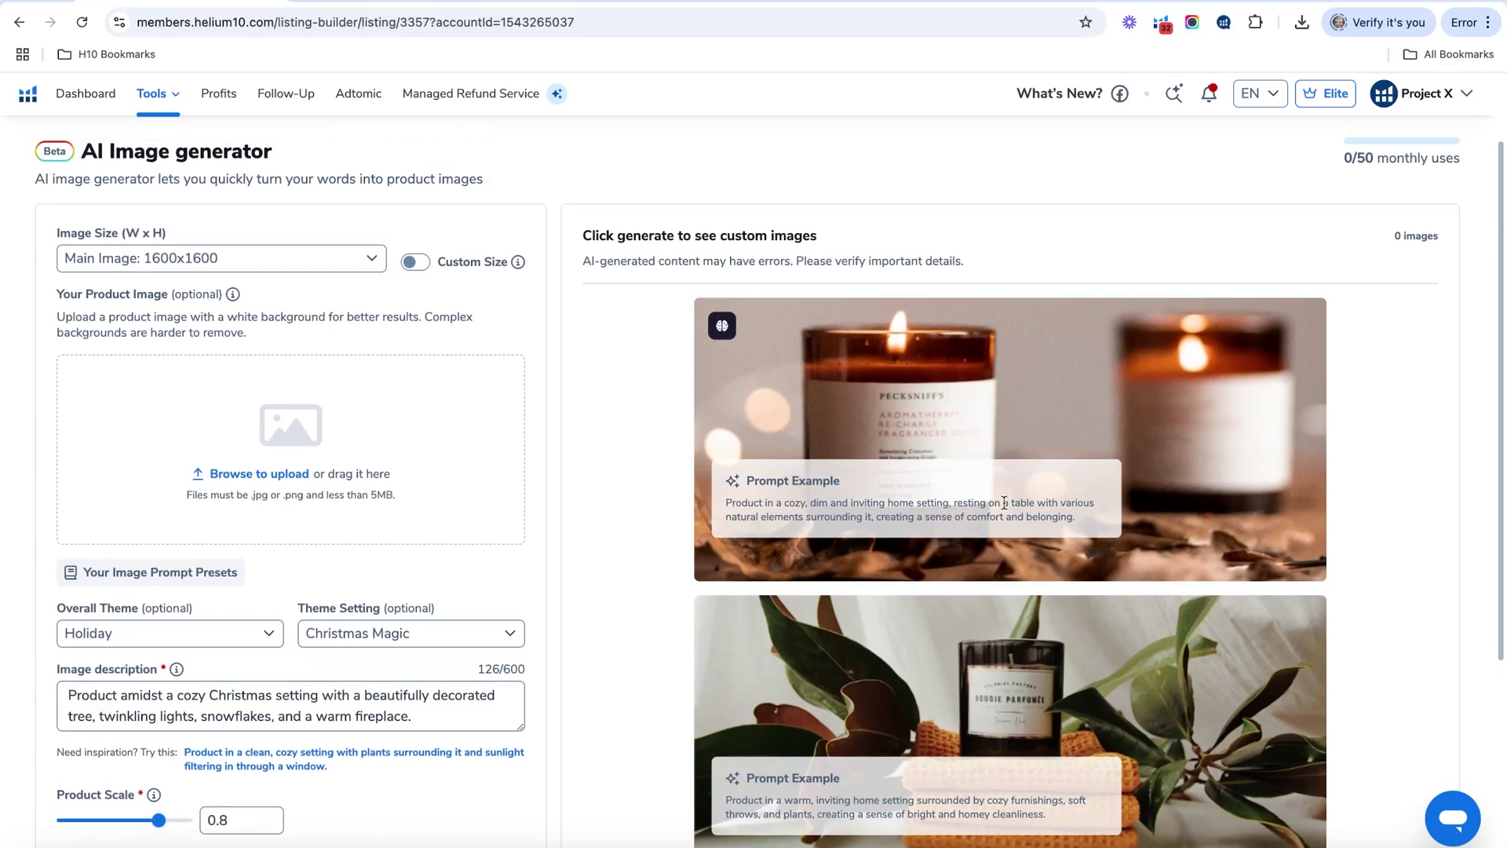
pyautogui.scroll(3, 945, 479)
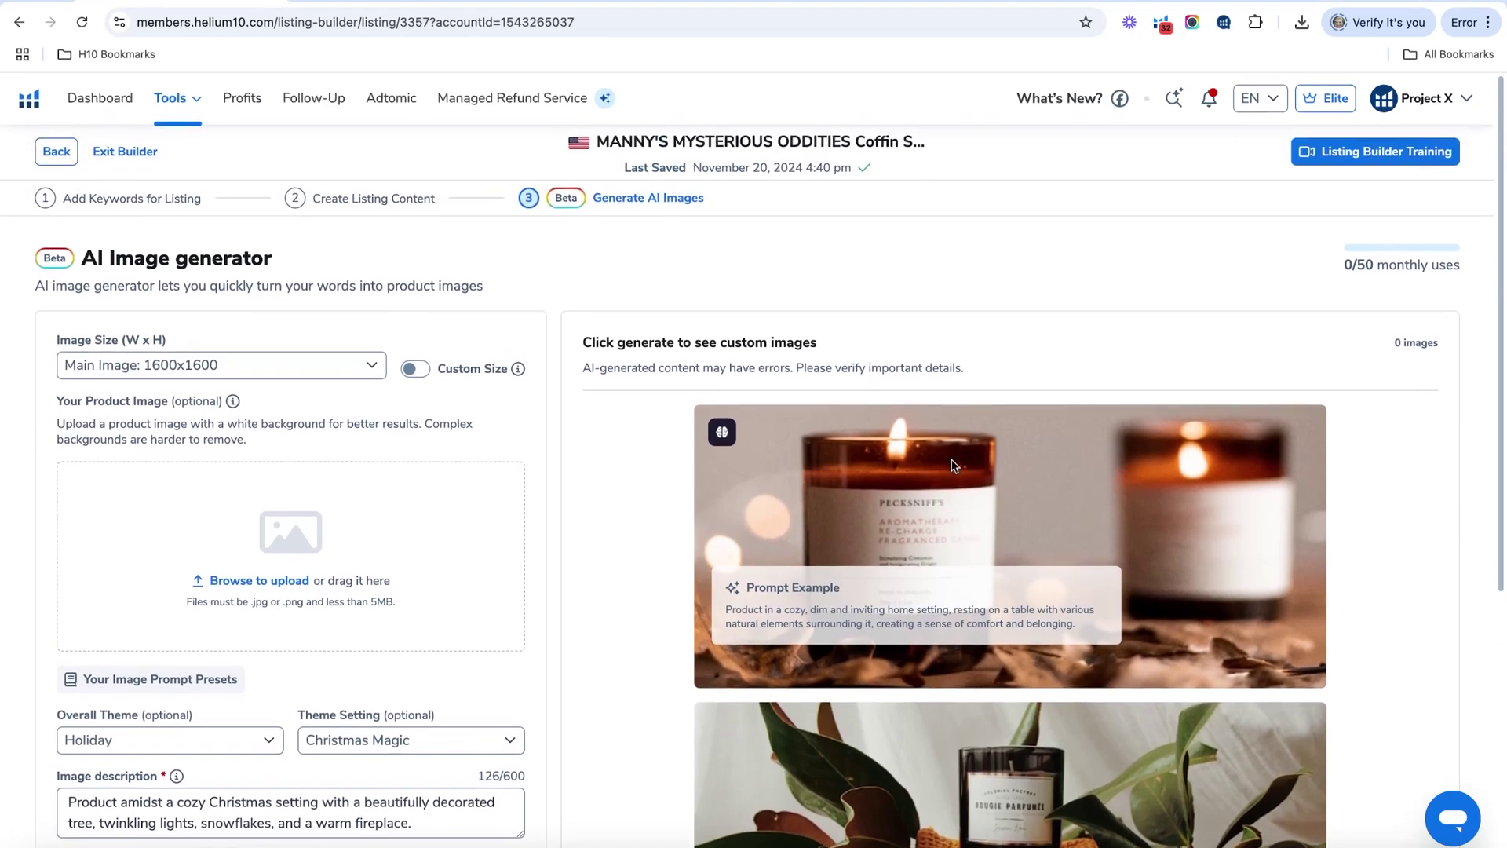
# Step: Back on Create Listing Content, inspect Keyword Performance filtered by coffin, then clear the filter and close it
pyautogui.click(375, 204)
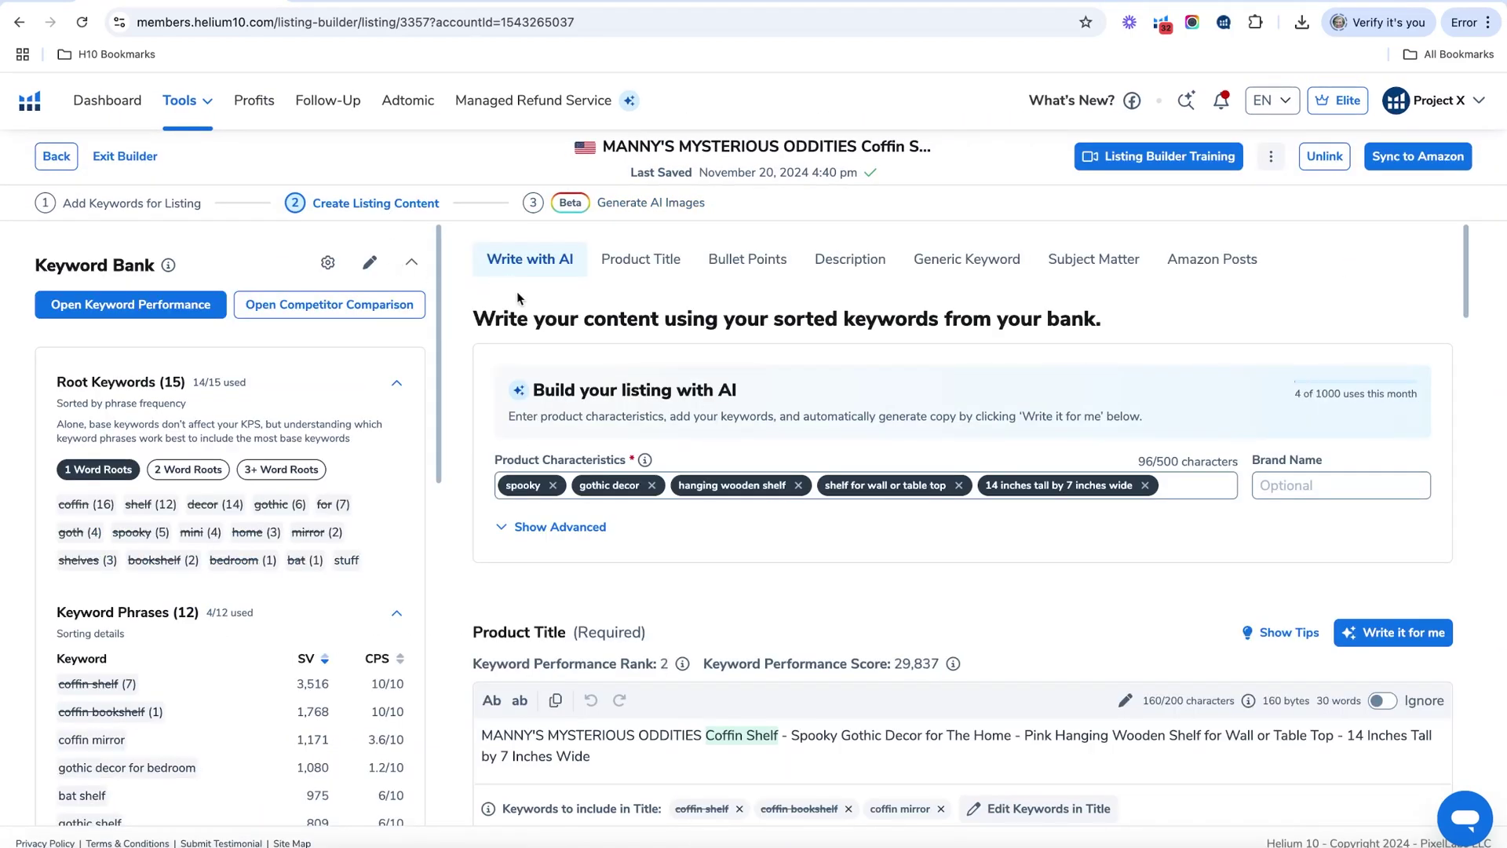
pyautogui.click(110, 312)
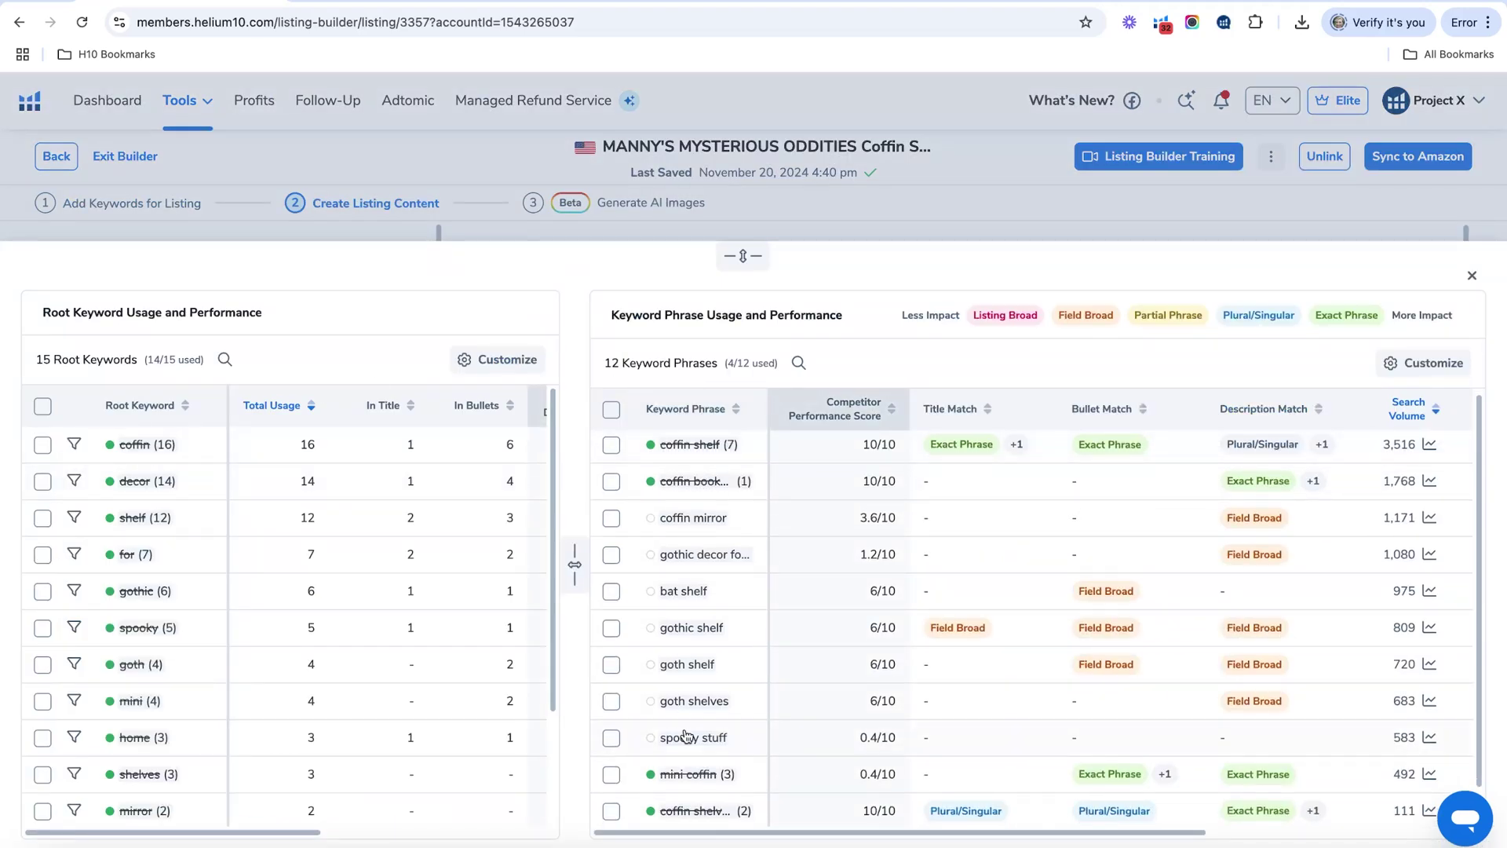
pyautogui.moveTo(685, 736)
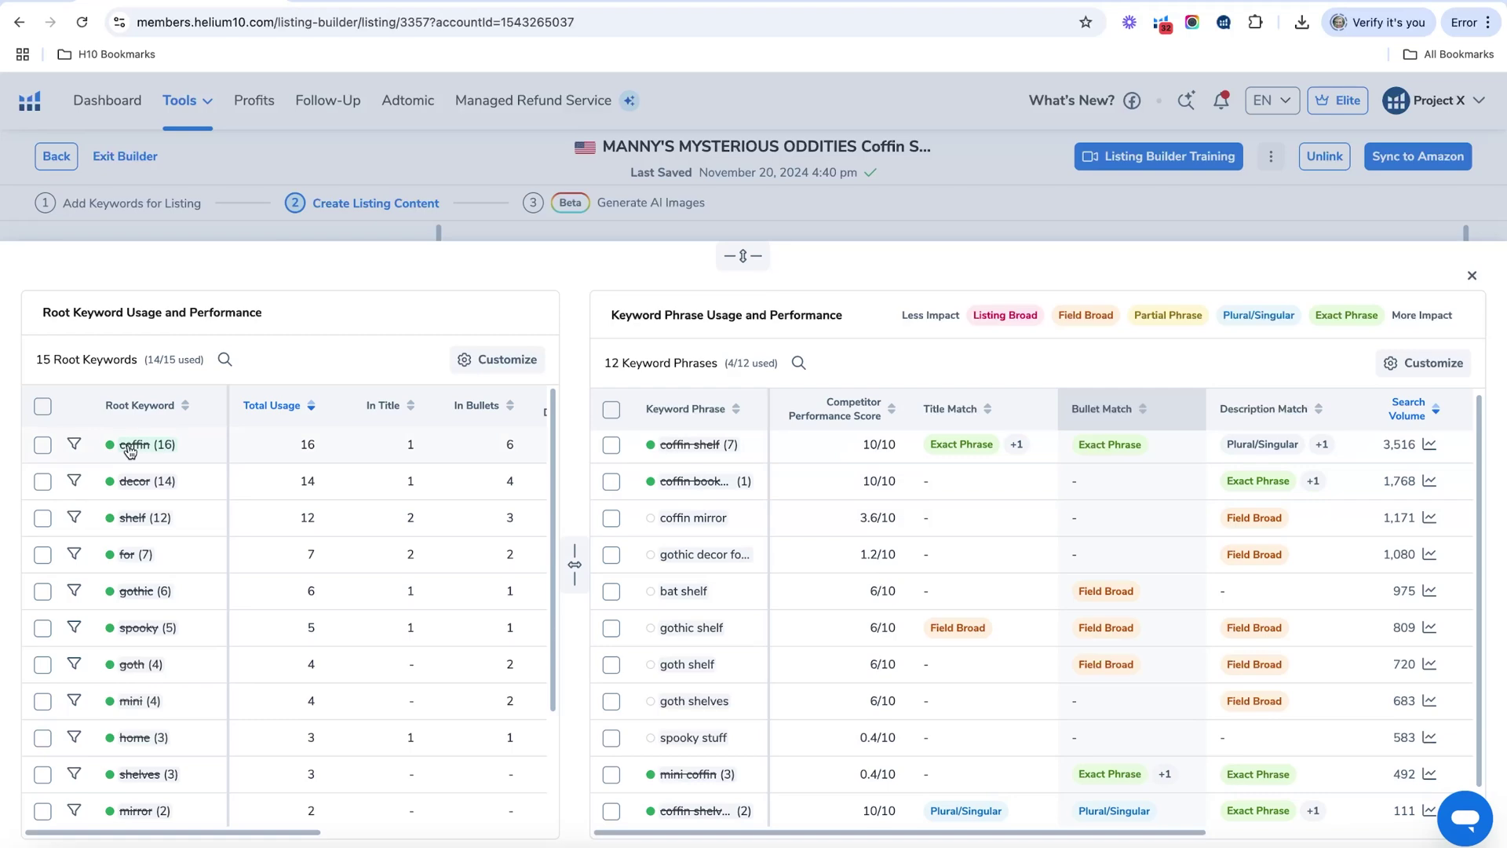
pyautogui.moveTo(157, 456)
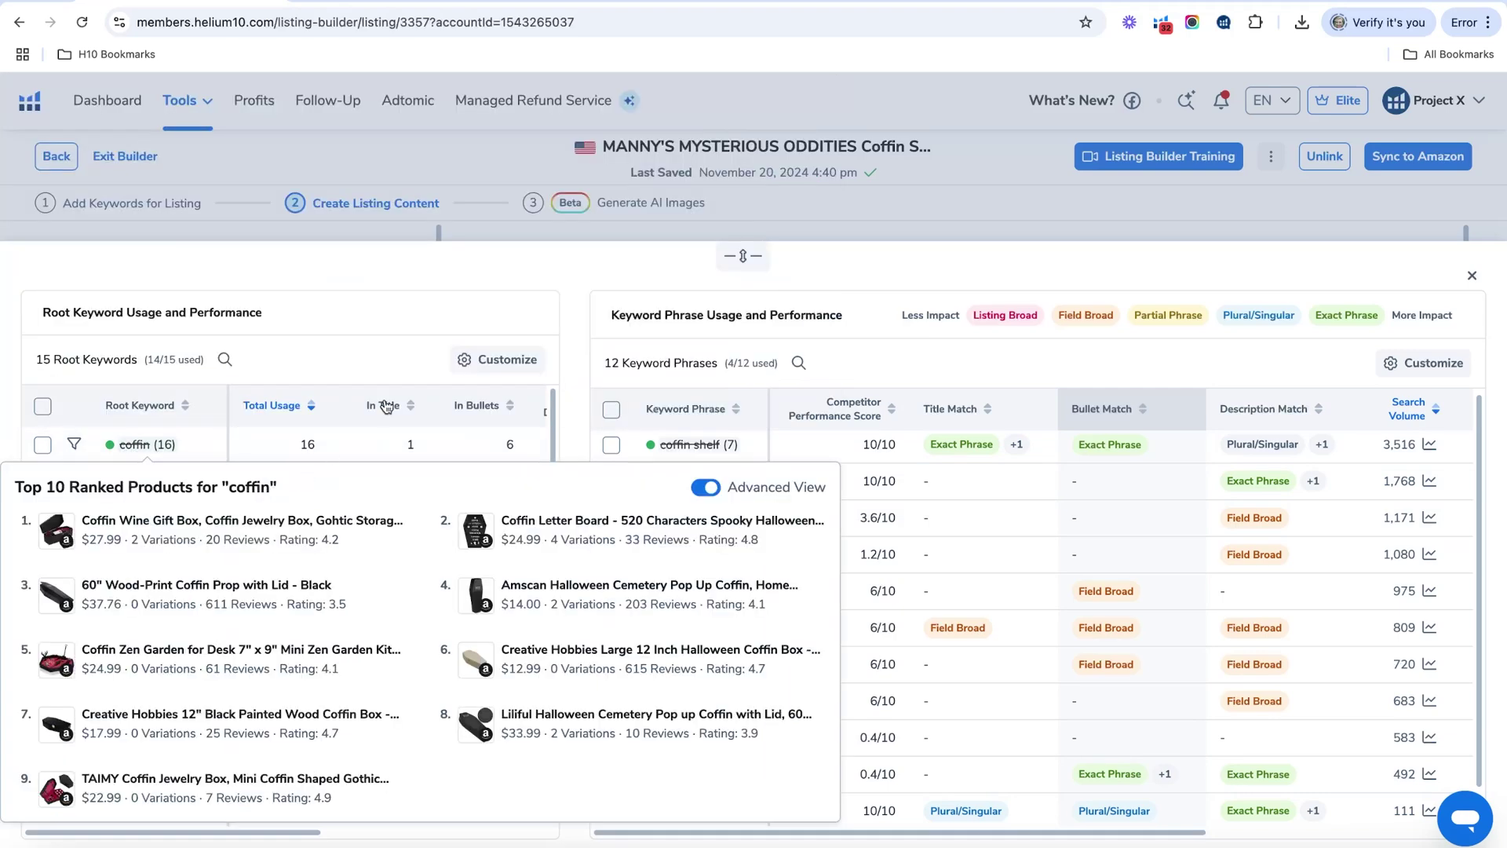
pyautogui.click(74, 444)
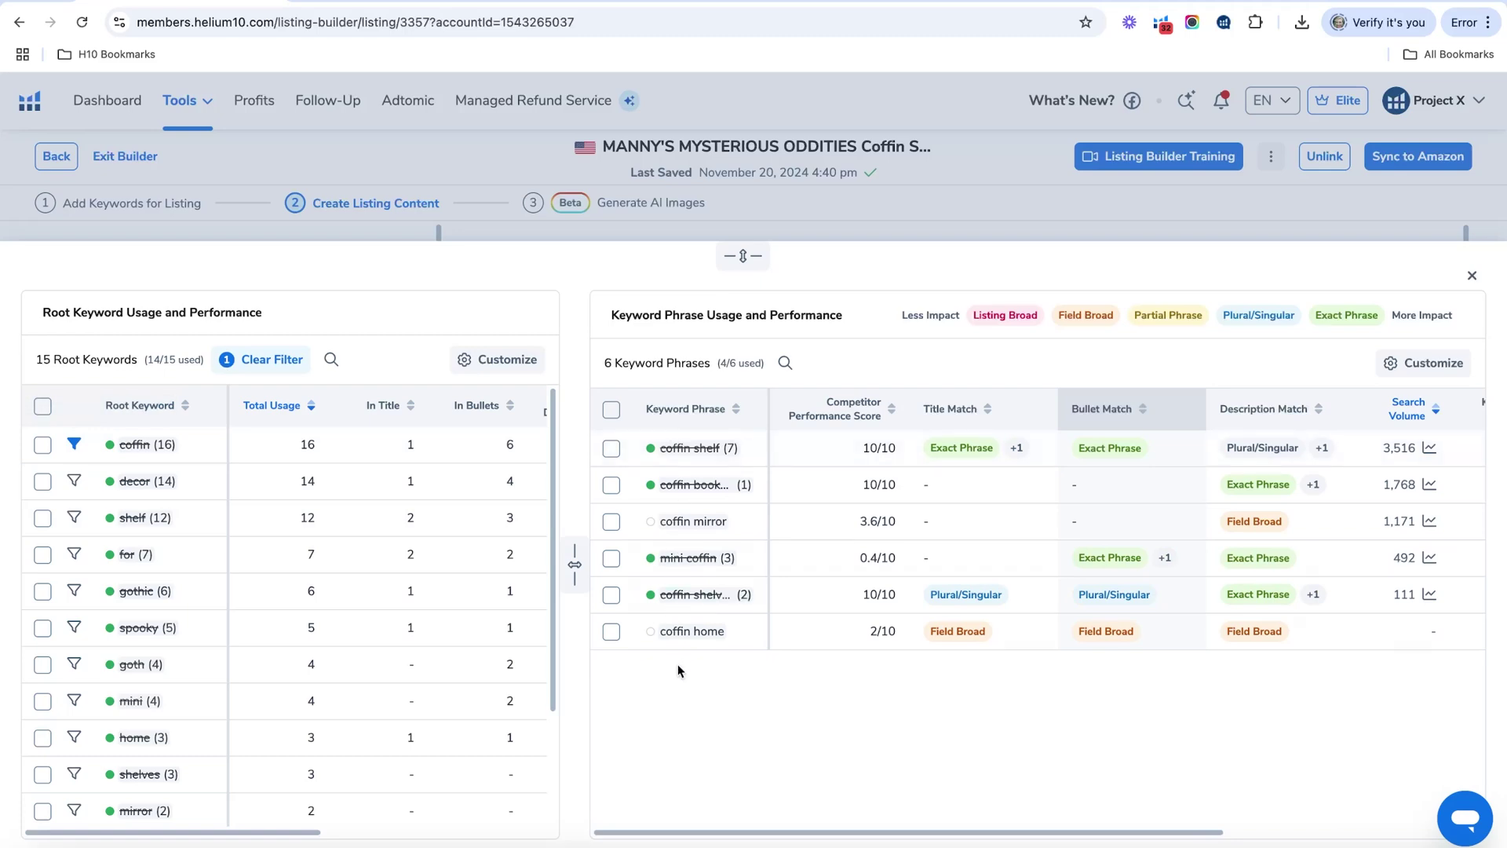
pyautogui.moveTo(696, 457)
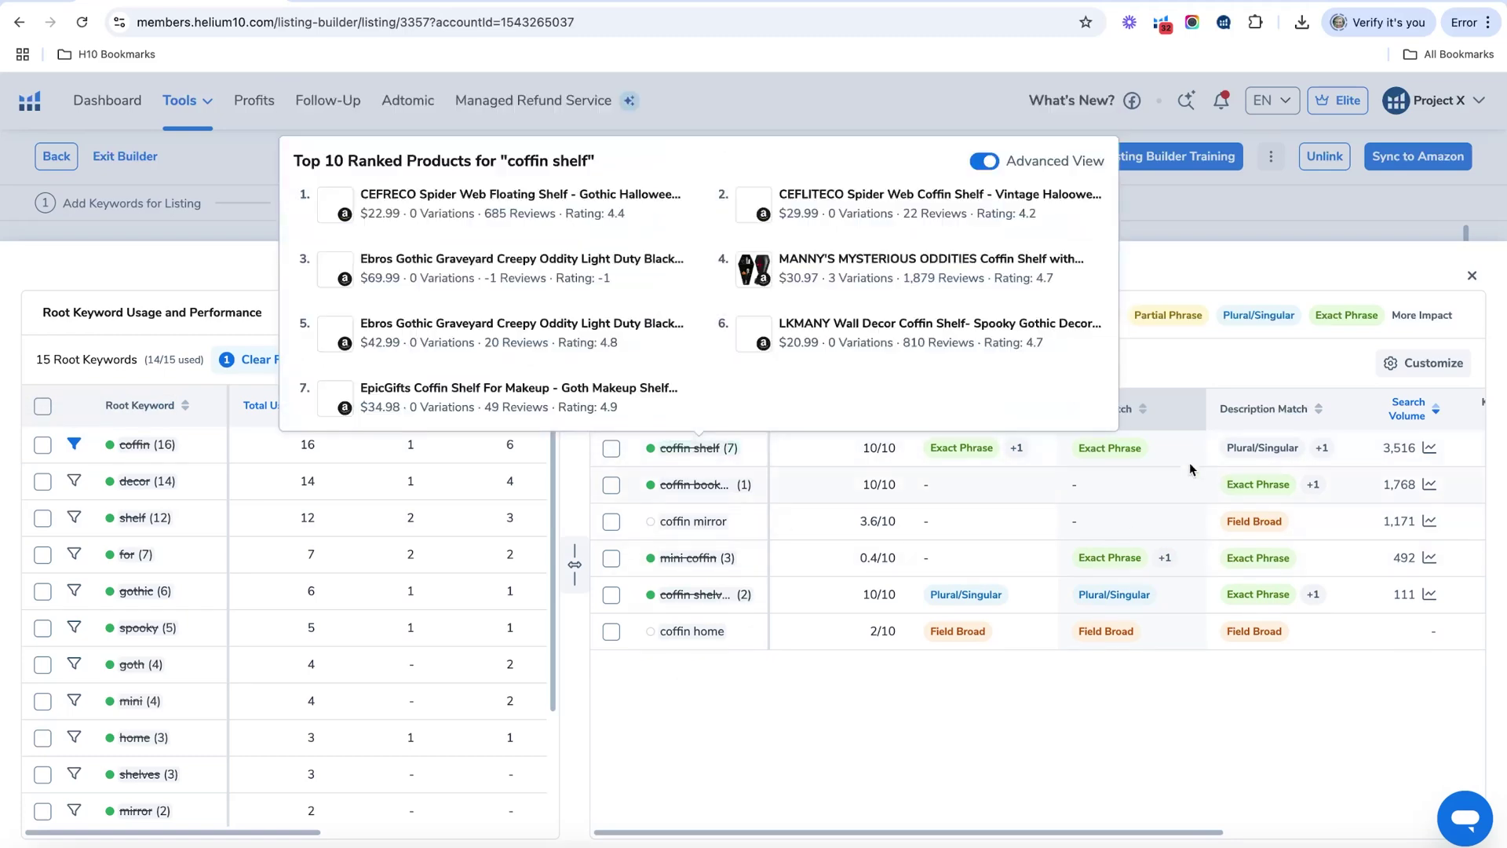
pyautogui.click(75, 451)
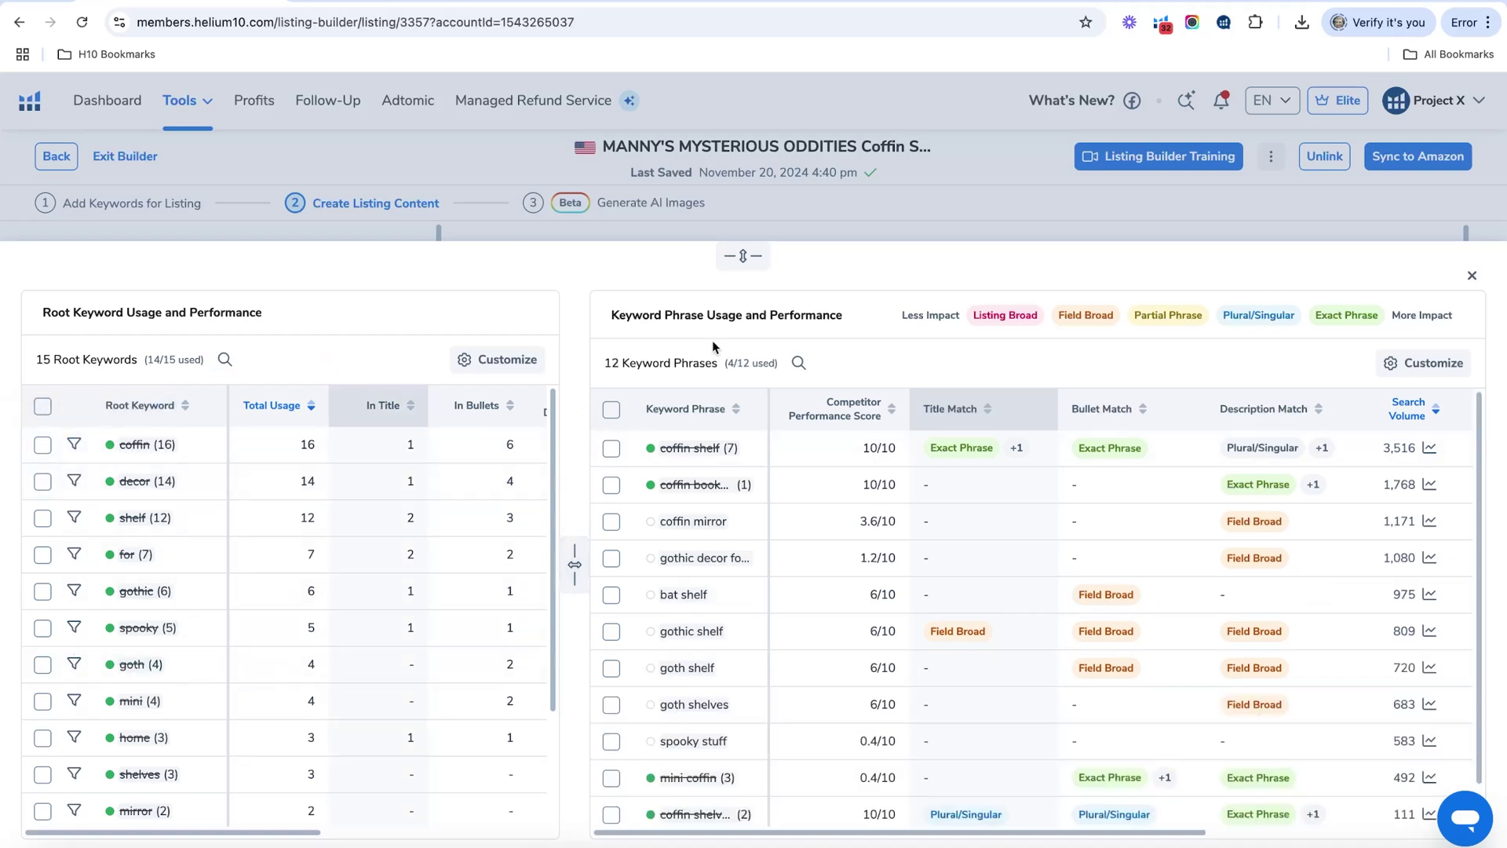
pyautogui.click(1469, 276)
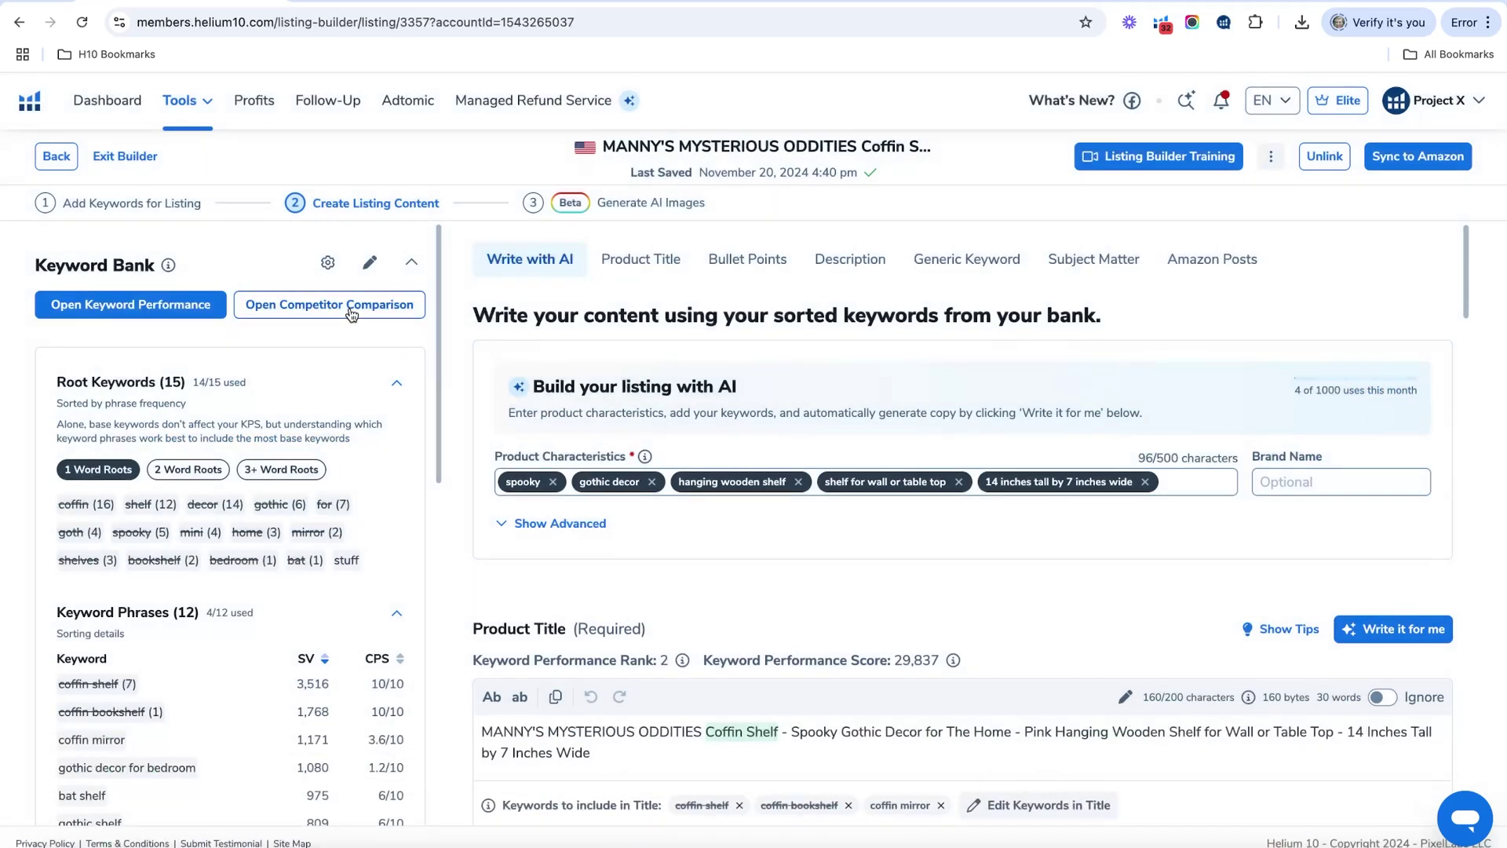
pyautogui.click(351, 313)
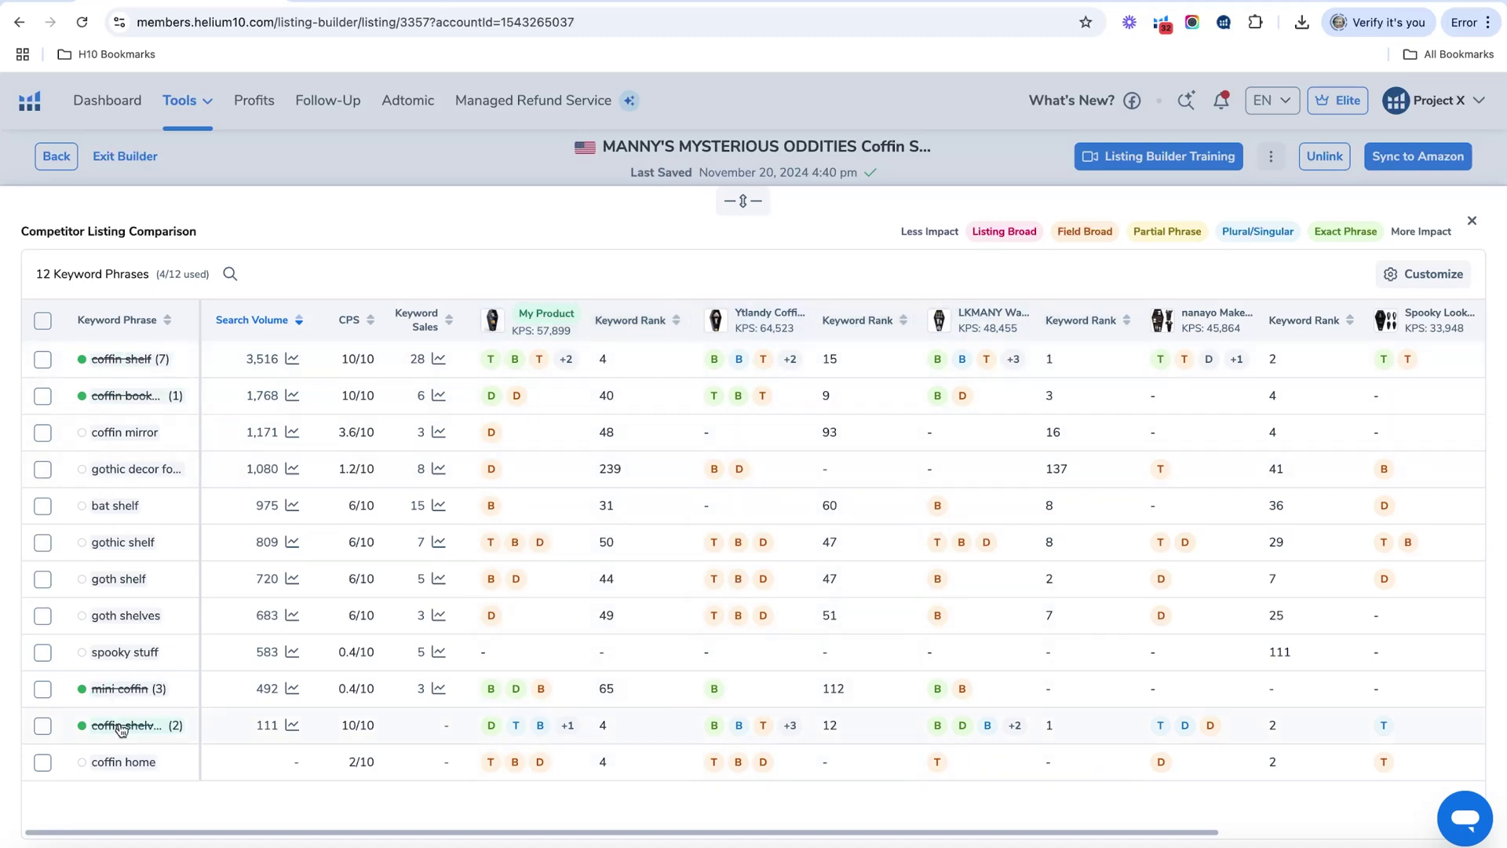
pyautogui.moveTo(136, 737)
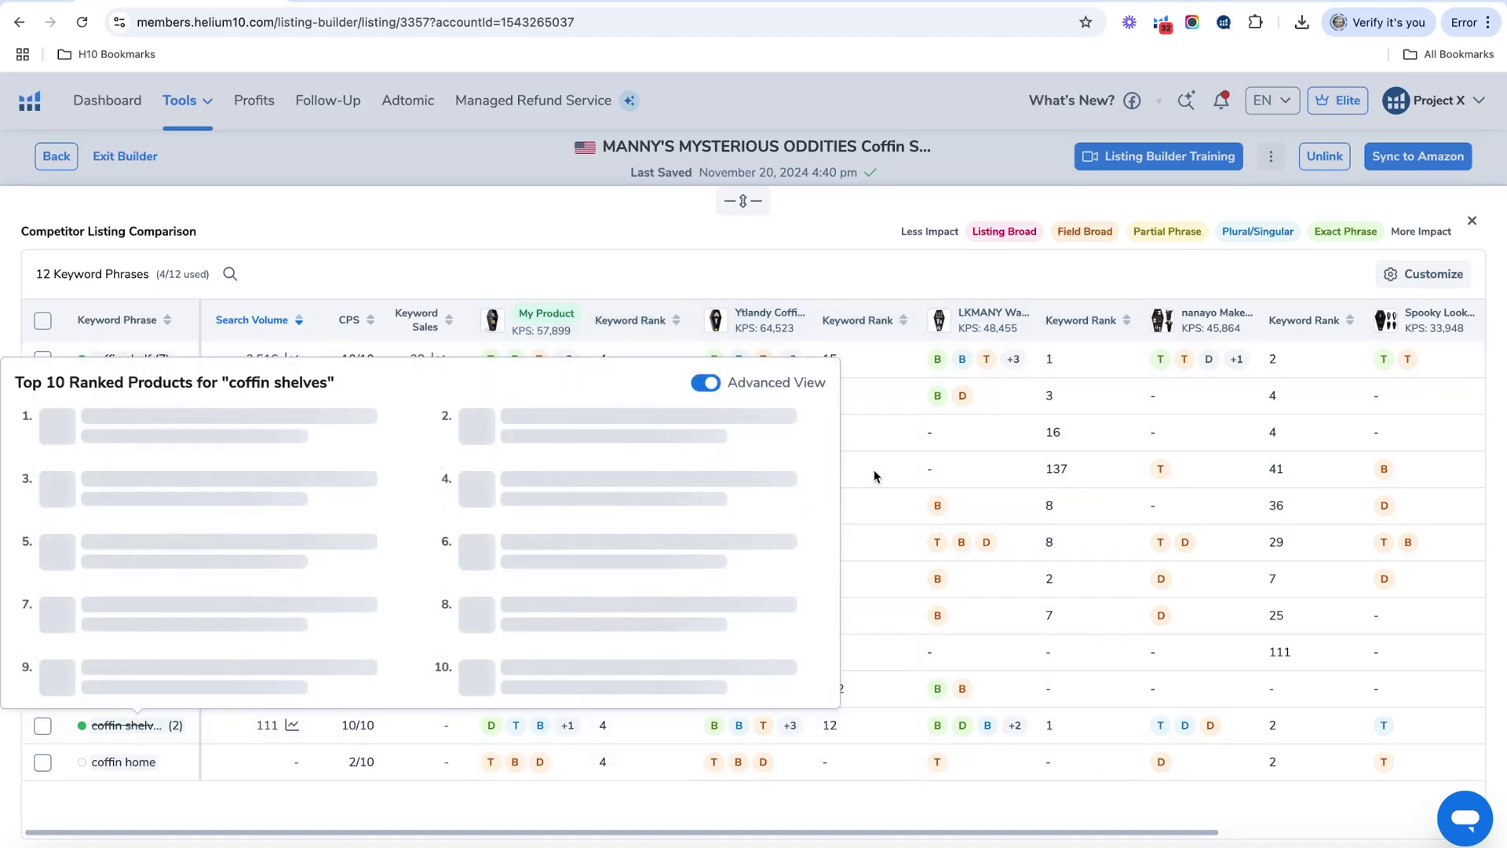
pyautogui.moveTo(494, 365)
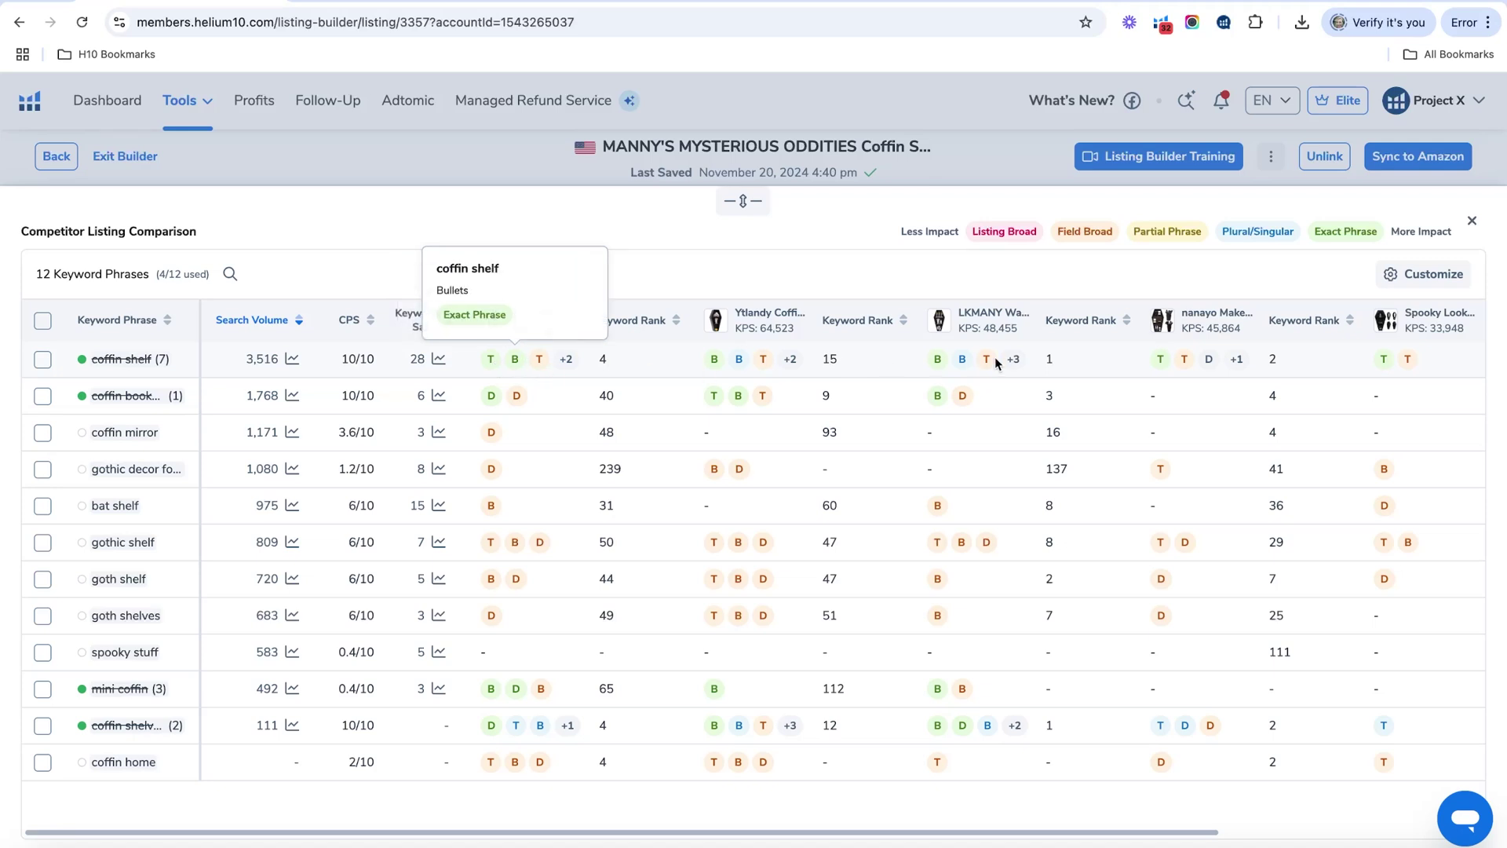
pyautogui.moveTo(901, 832)
pyautogui.mouseDown()
pyautogui.moveTo(1109, 829)
pyautogui.moveTo(886, 829)
pyautogui.mouseUp()
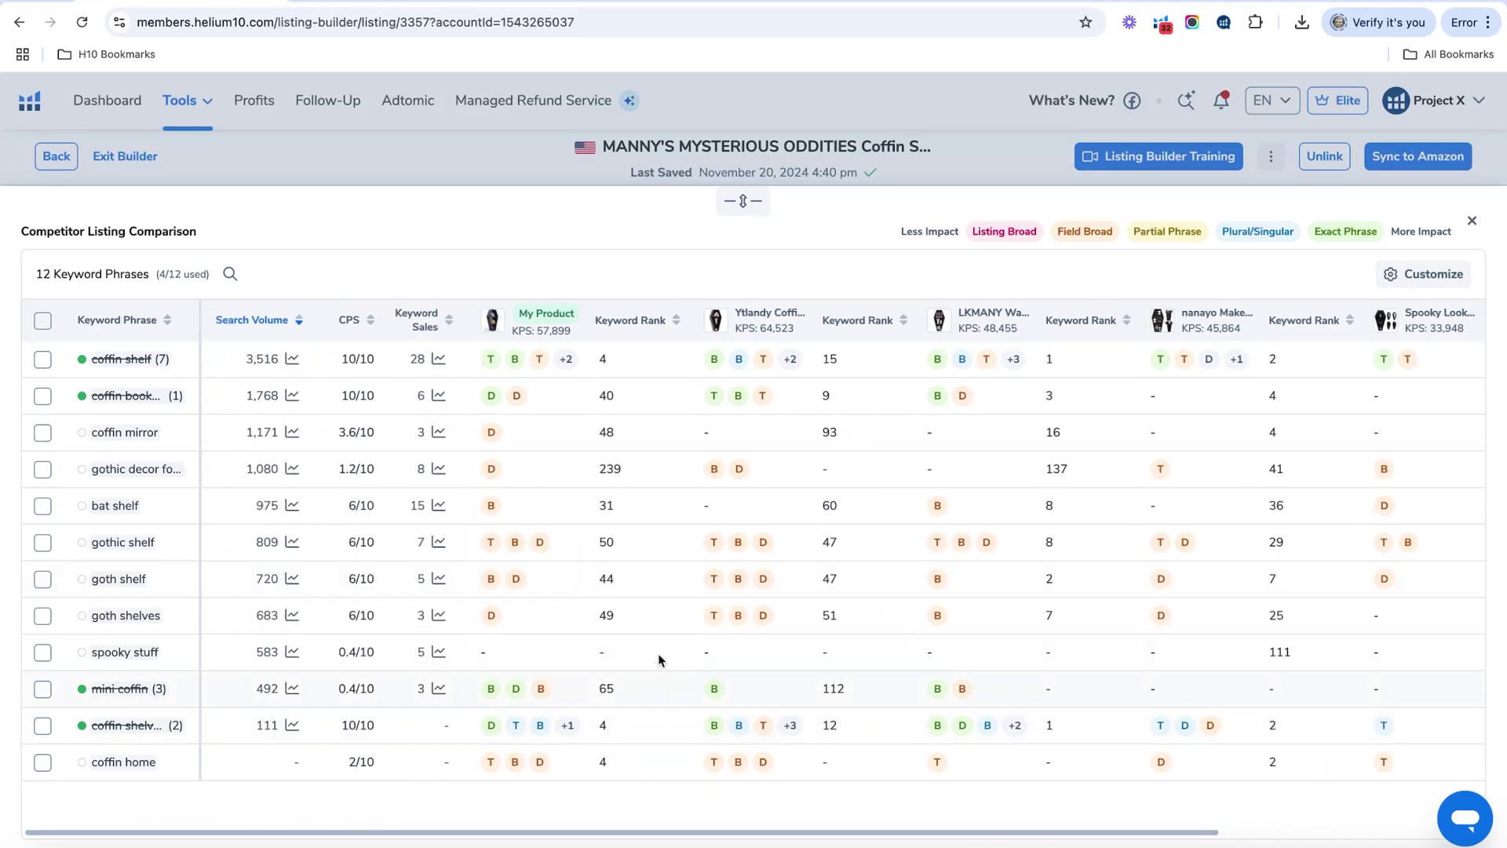
pyautogui.moveTo(492, 546)
pyautogui.click(1472, 226)
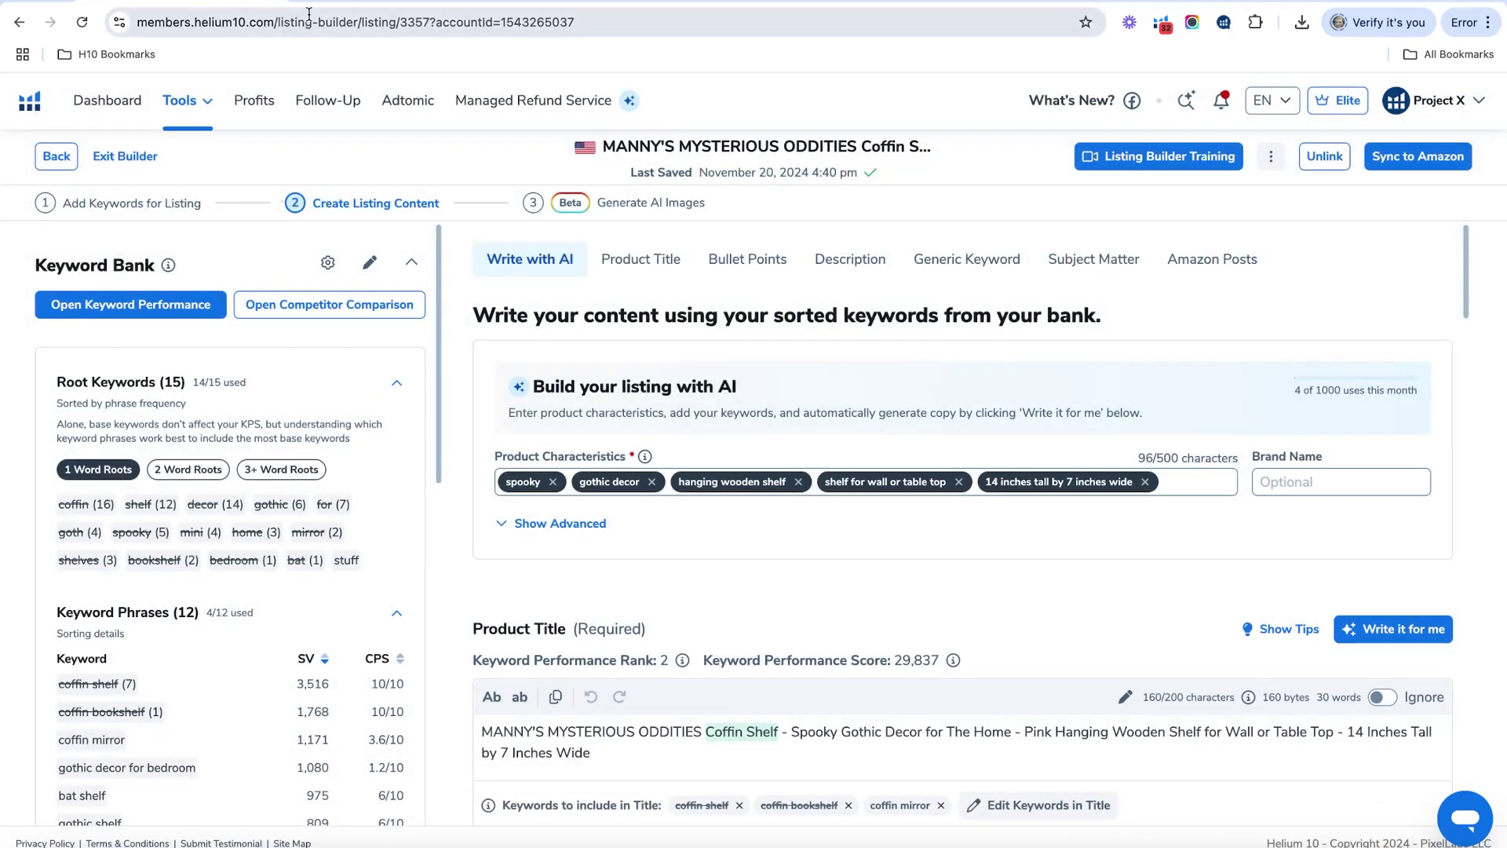
pyautogui.click(51, 165)
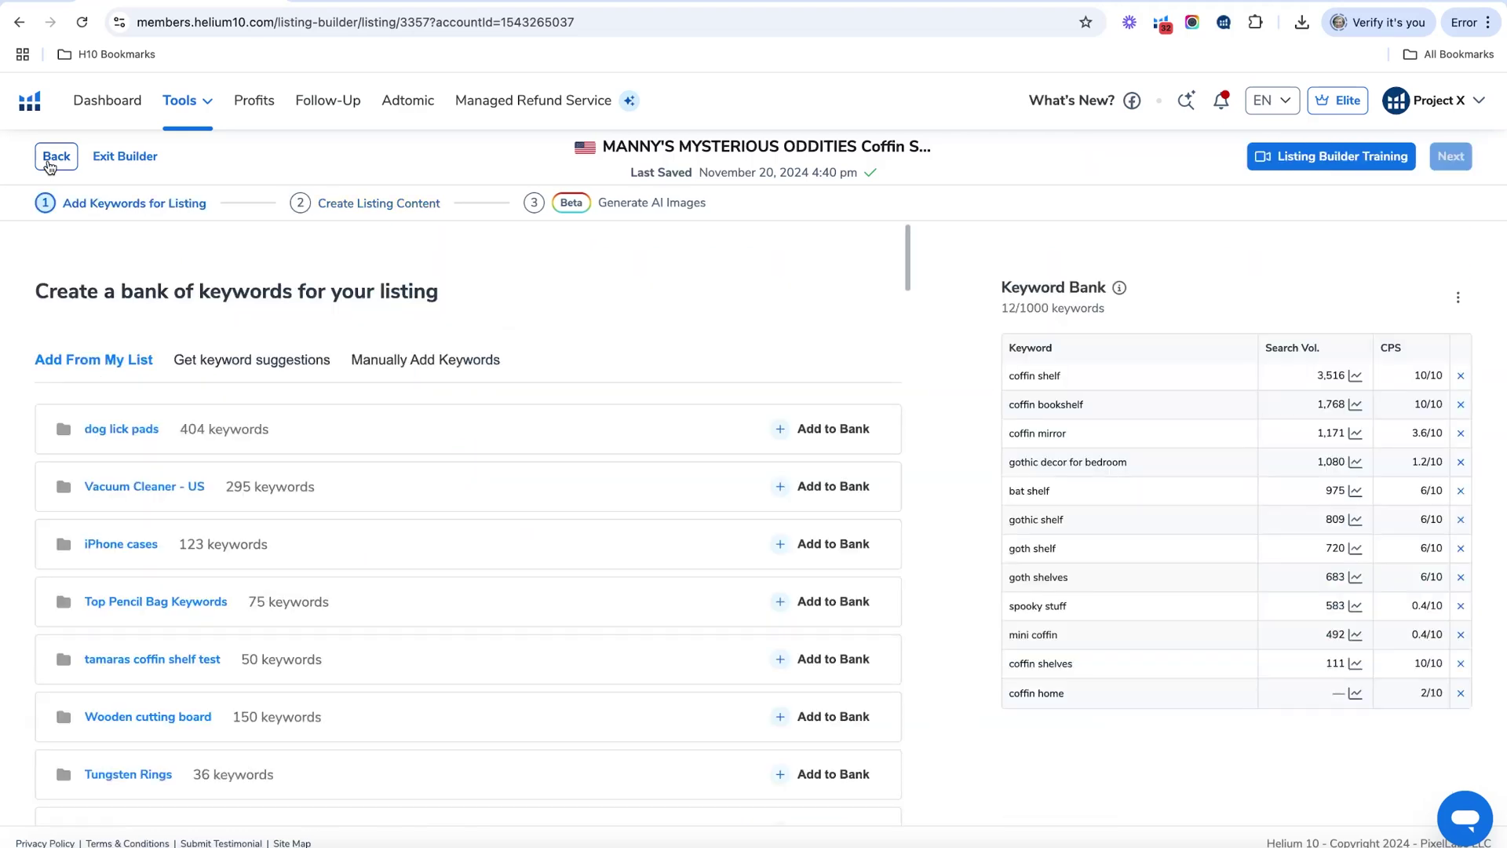
pyautogui.click(52, 157)
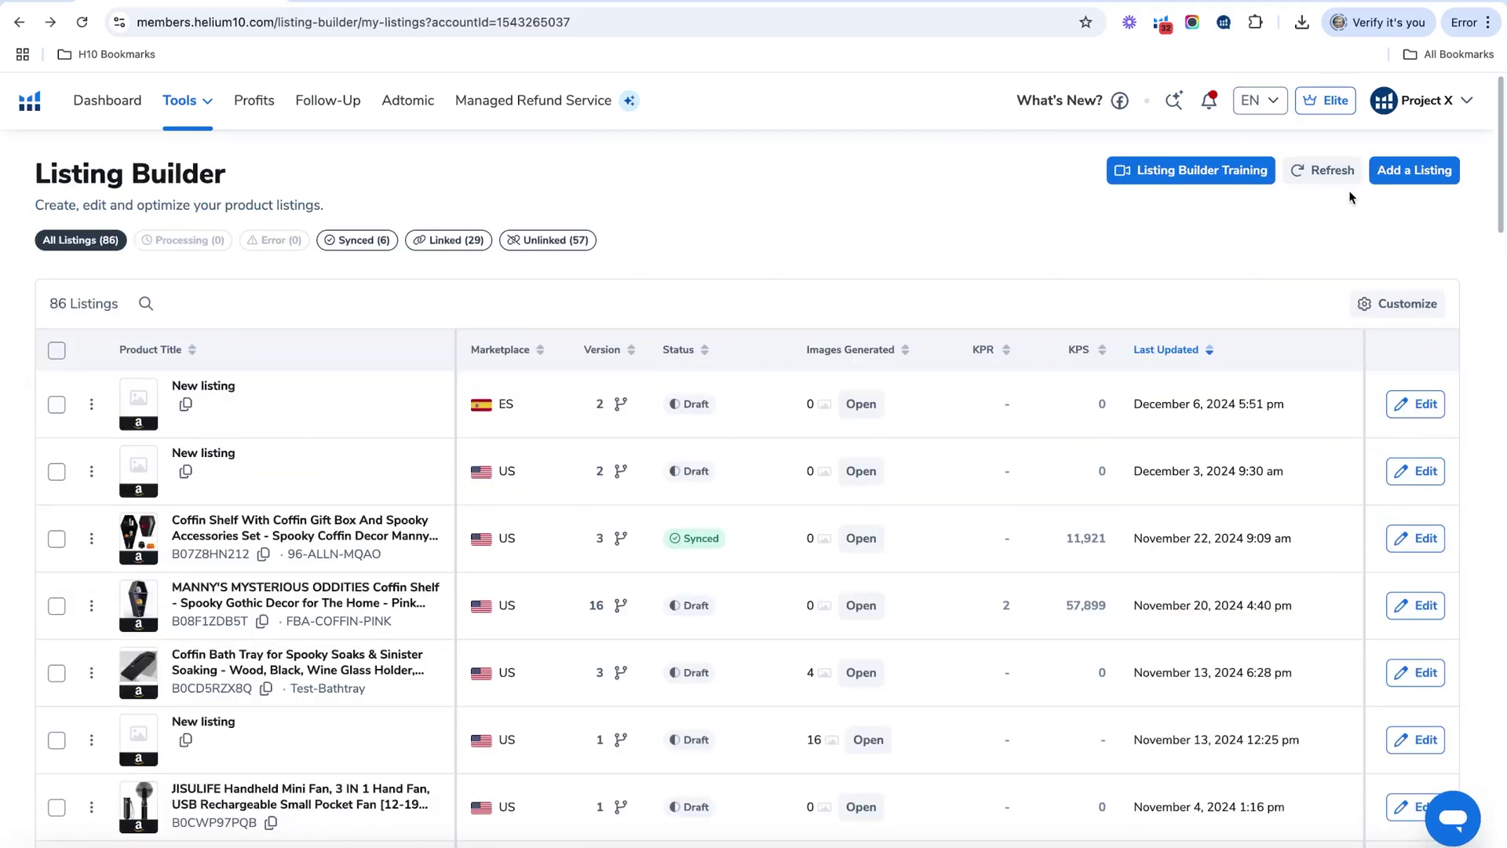
pyautogui.click(1415, 174)
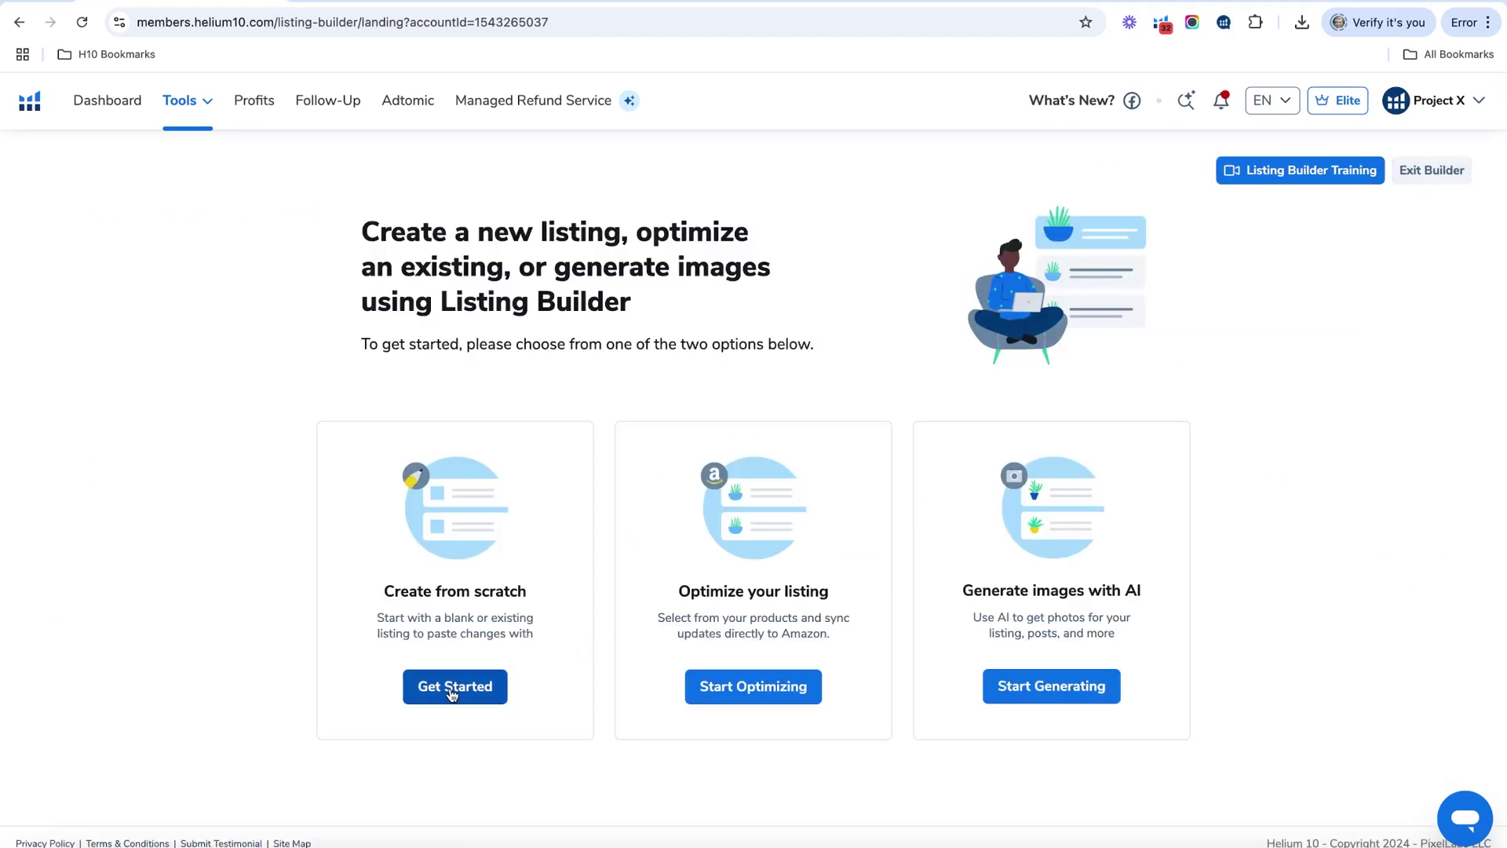
pyautogui.click(452, 692)
pyautogui.click(490, 446)
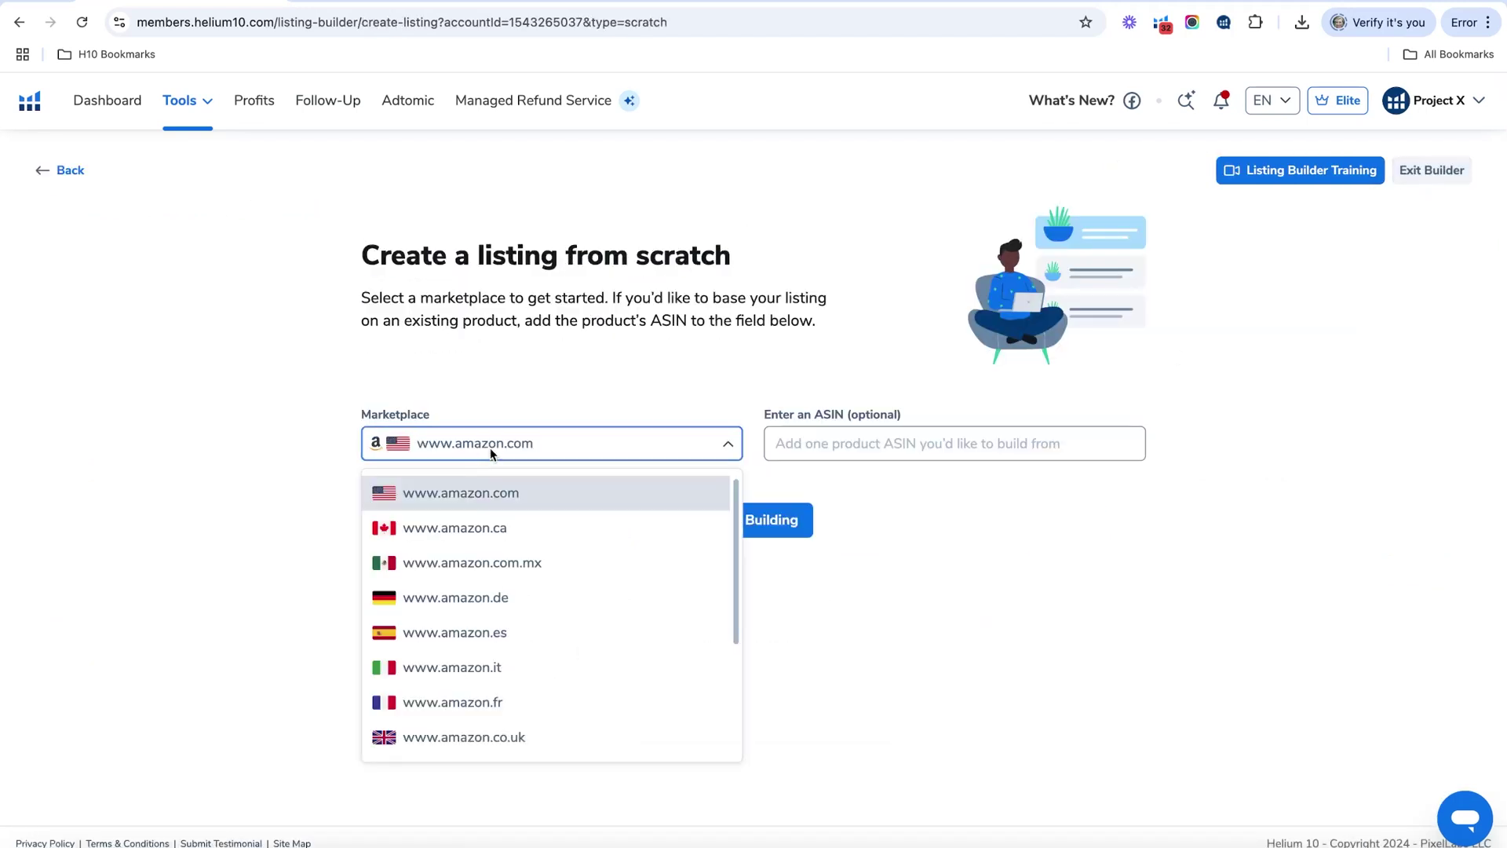
pyautogui.click(521, 637)
pyautogui.click(719, 531)
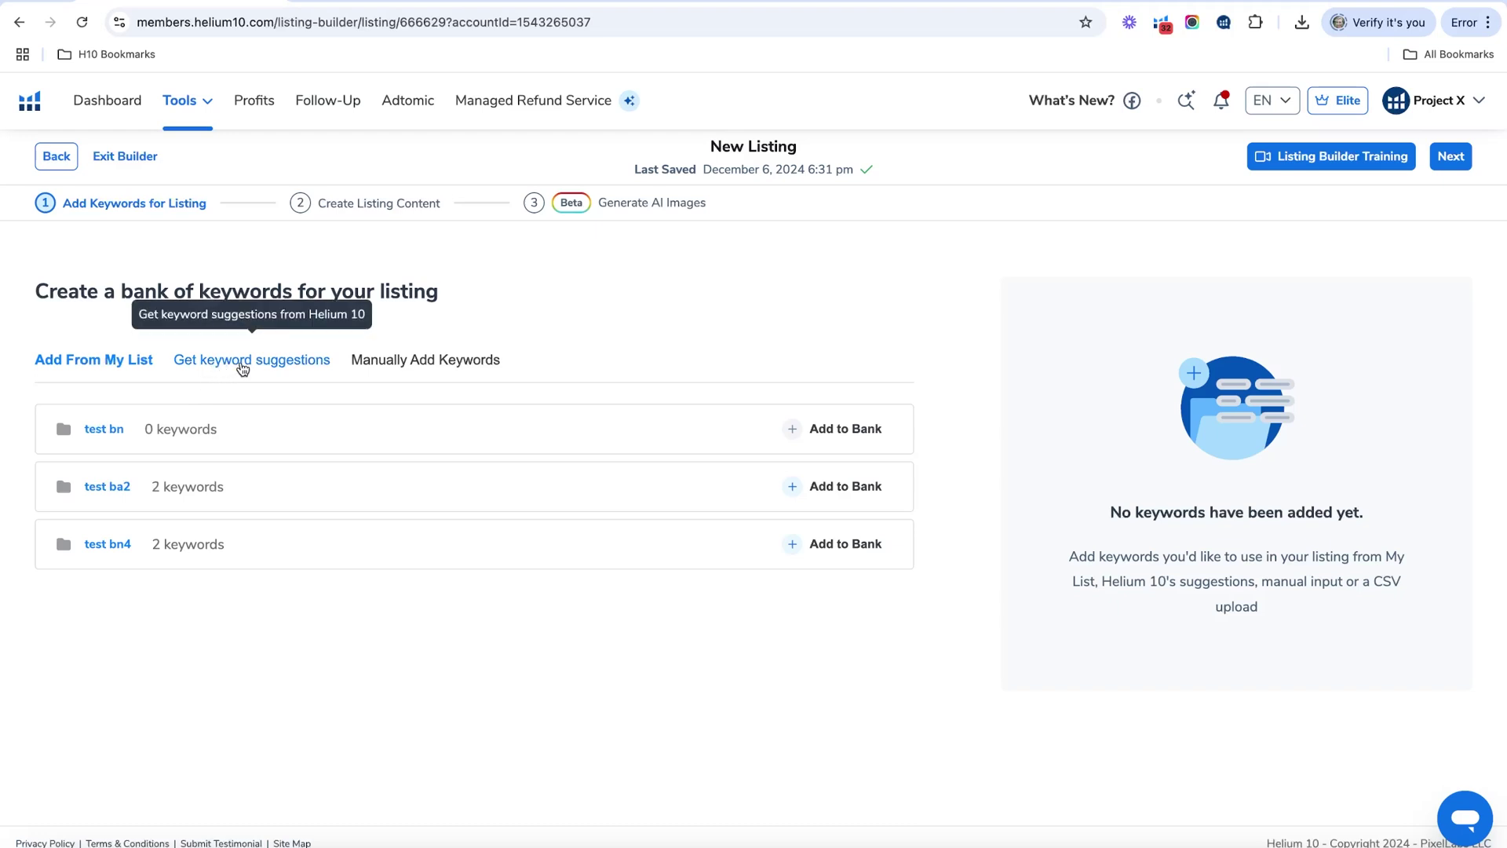
# Step: Search for top competitors of ASIN B0CZ2KMQ62
pyautogui.click(243, 367)
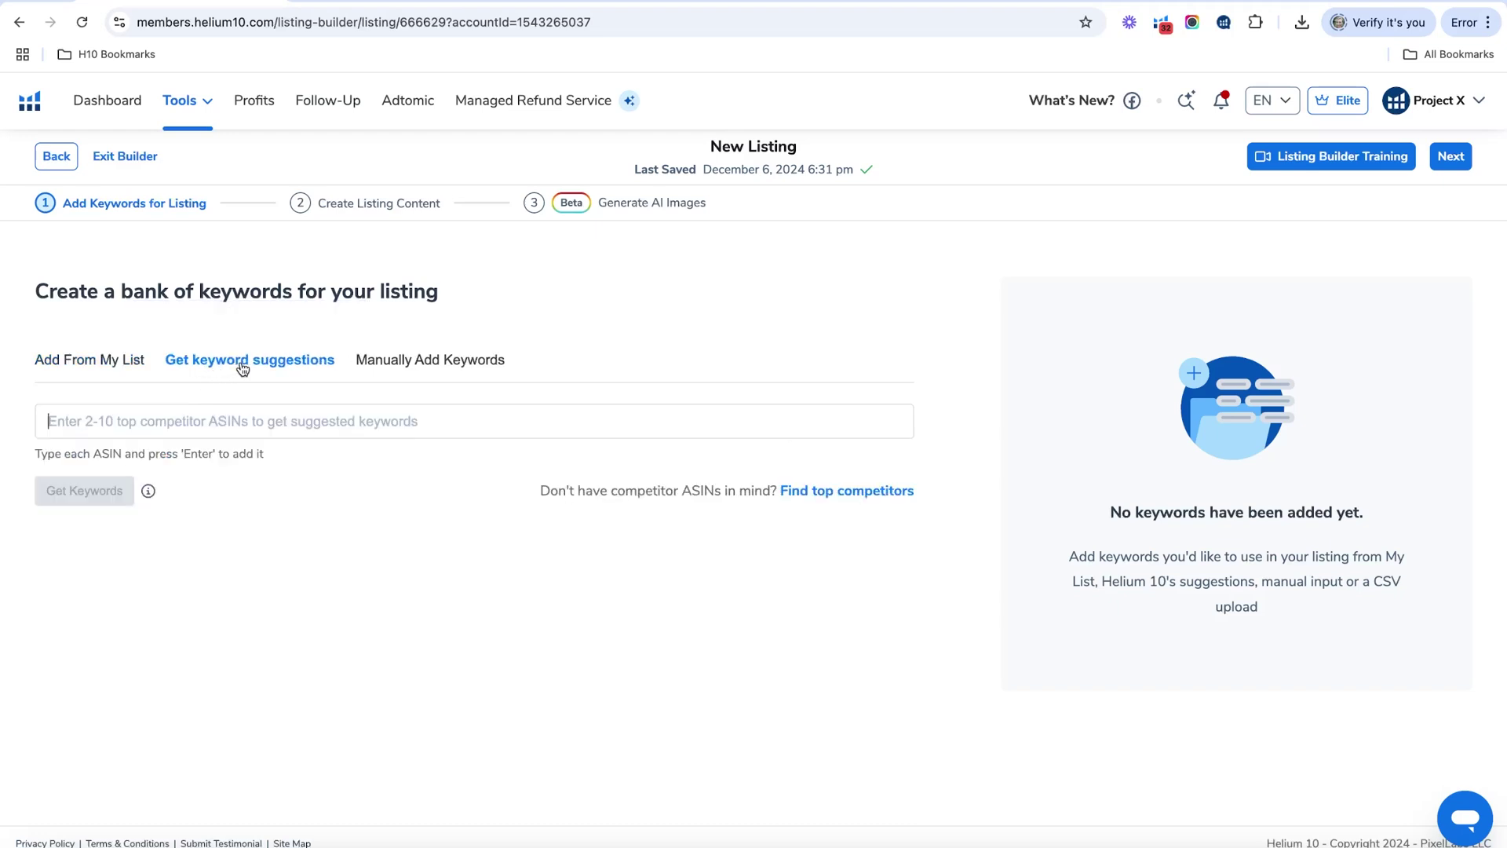
pyautogui.rightClick(156, 428)
pyautogui.click(206, 548)
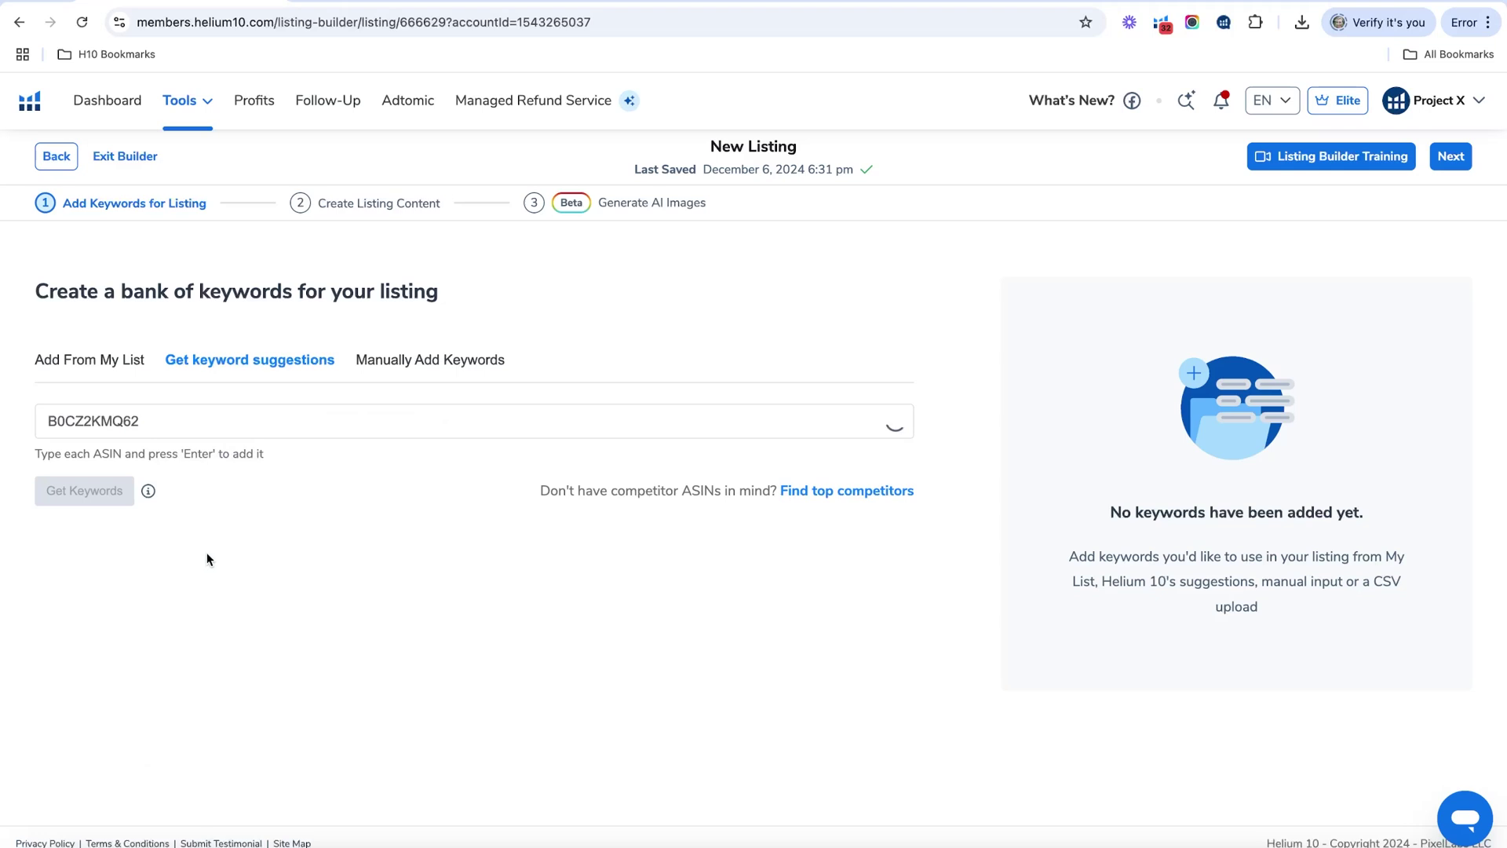
pyautogui.press('Return')
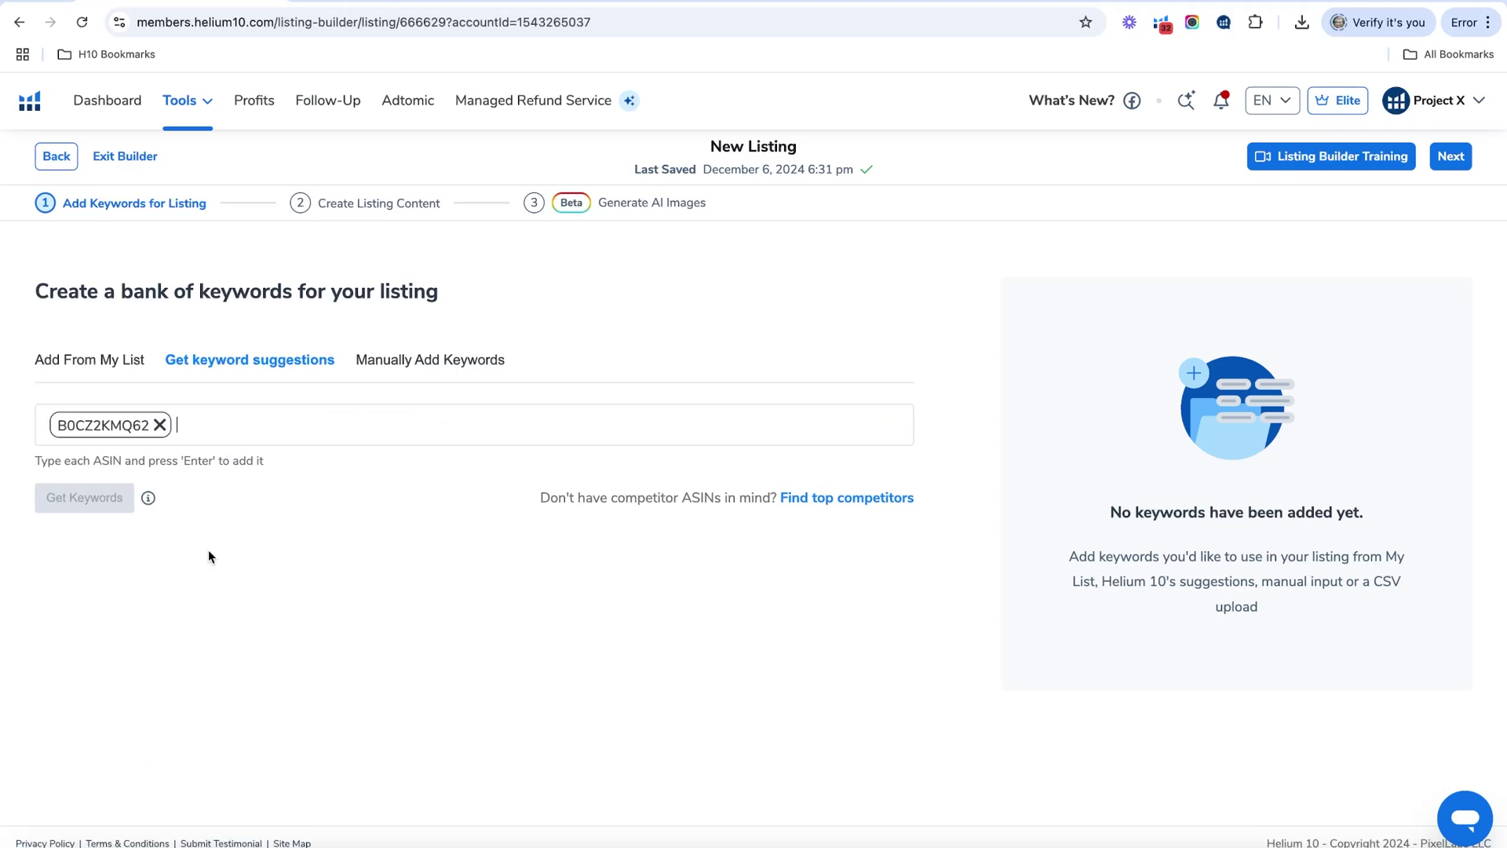
pyautogui.click(161, 426)
pyautogui.click(871, 496)
pyautogui.rightClick(626, 456)
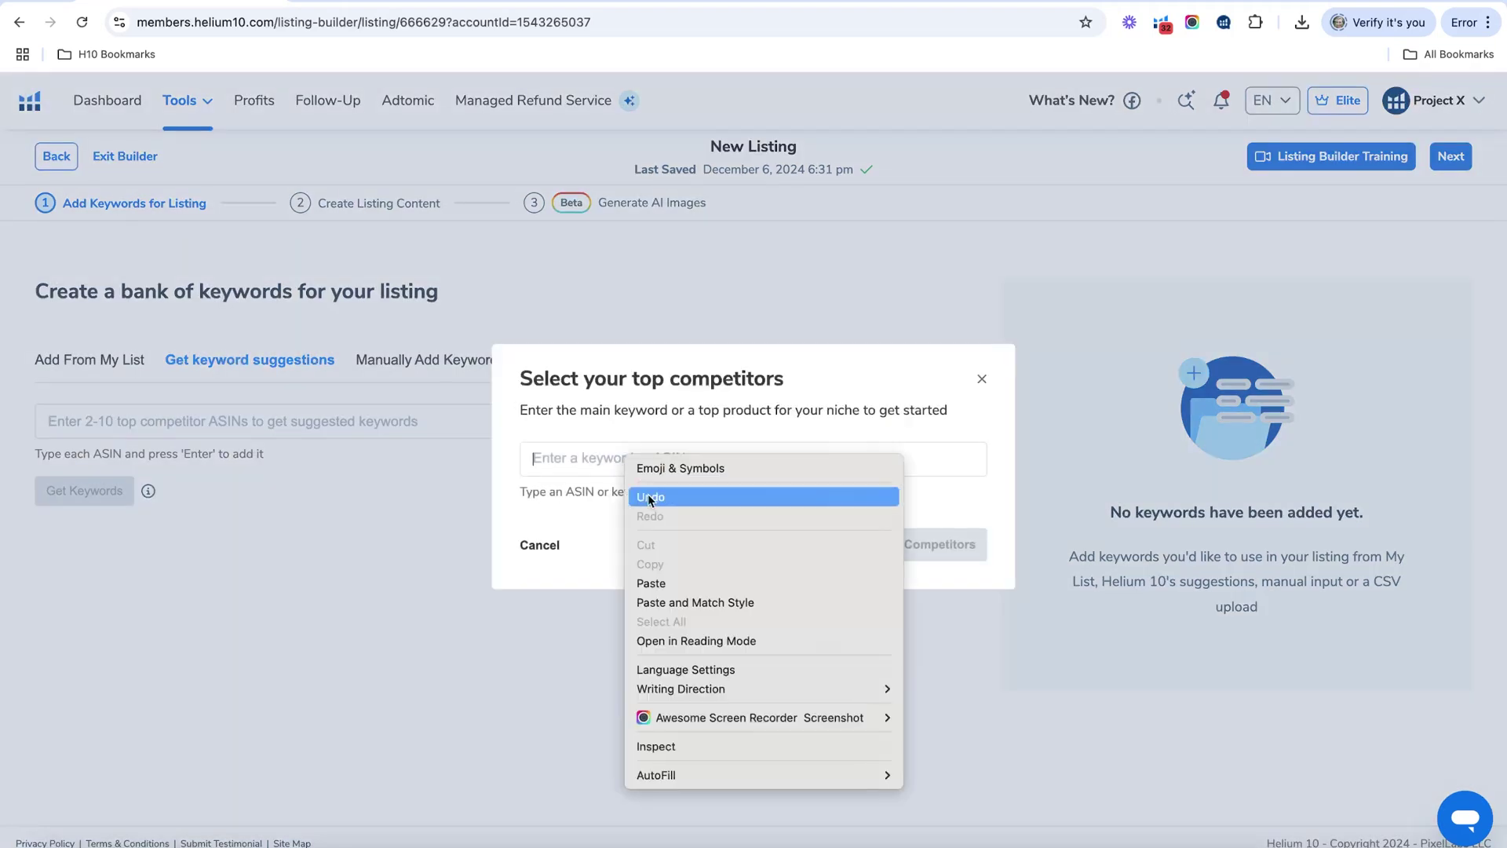
pyautogui.click(650, 583)
pyautogui.press('Return')
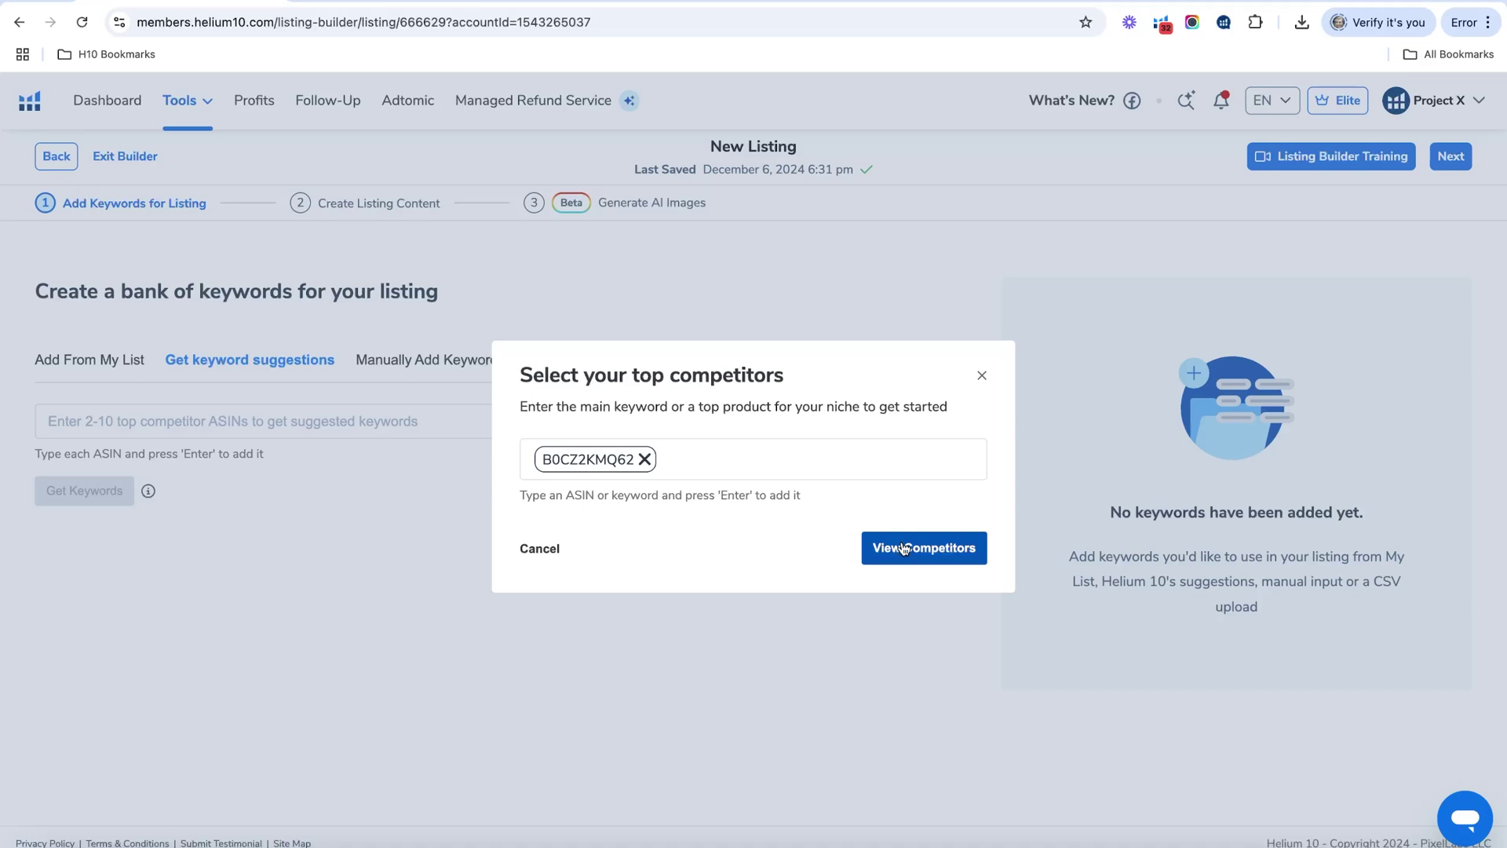
pyautogui.click(904, 547)
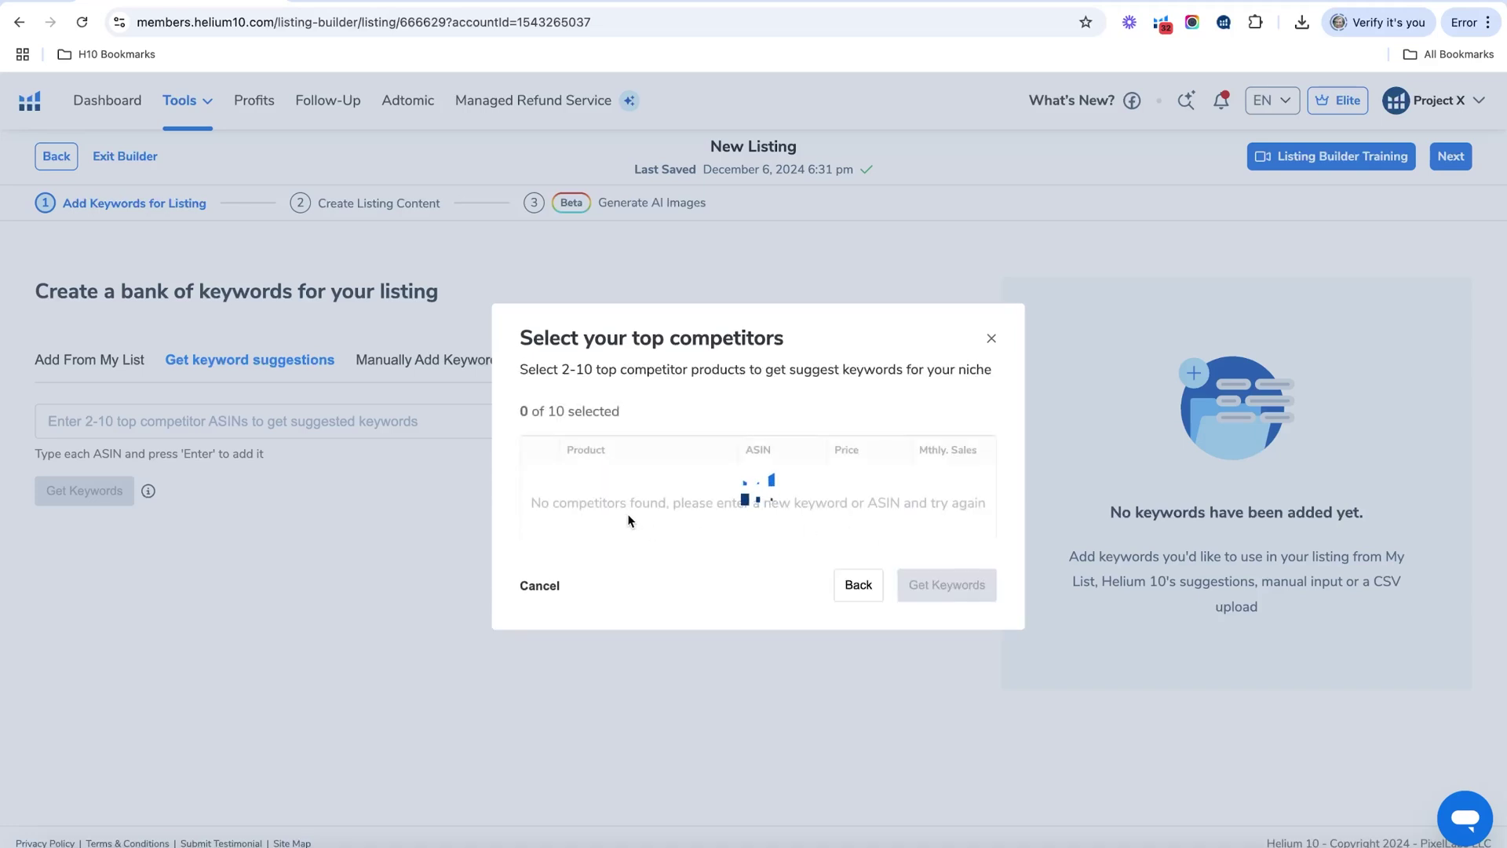
# Step: Pick three competitor products and add all 50 of their suggested keywords to the bank
pyautogui.click(539, 334)
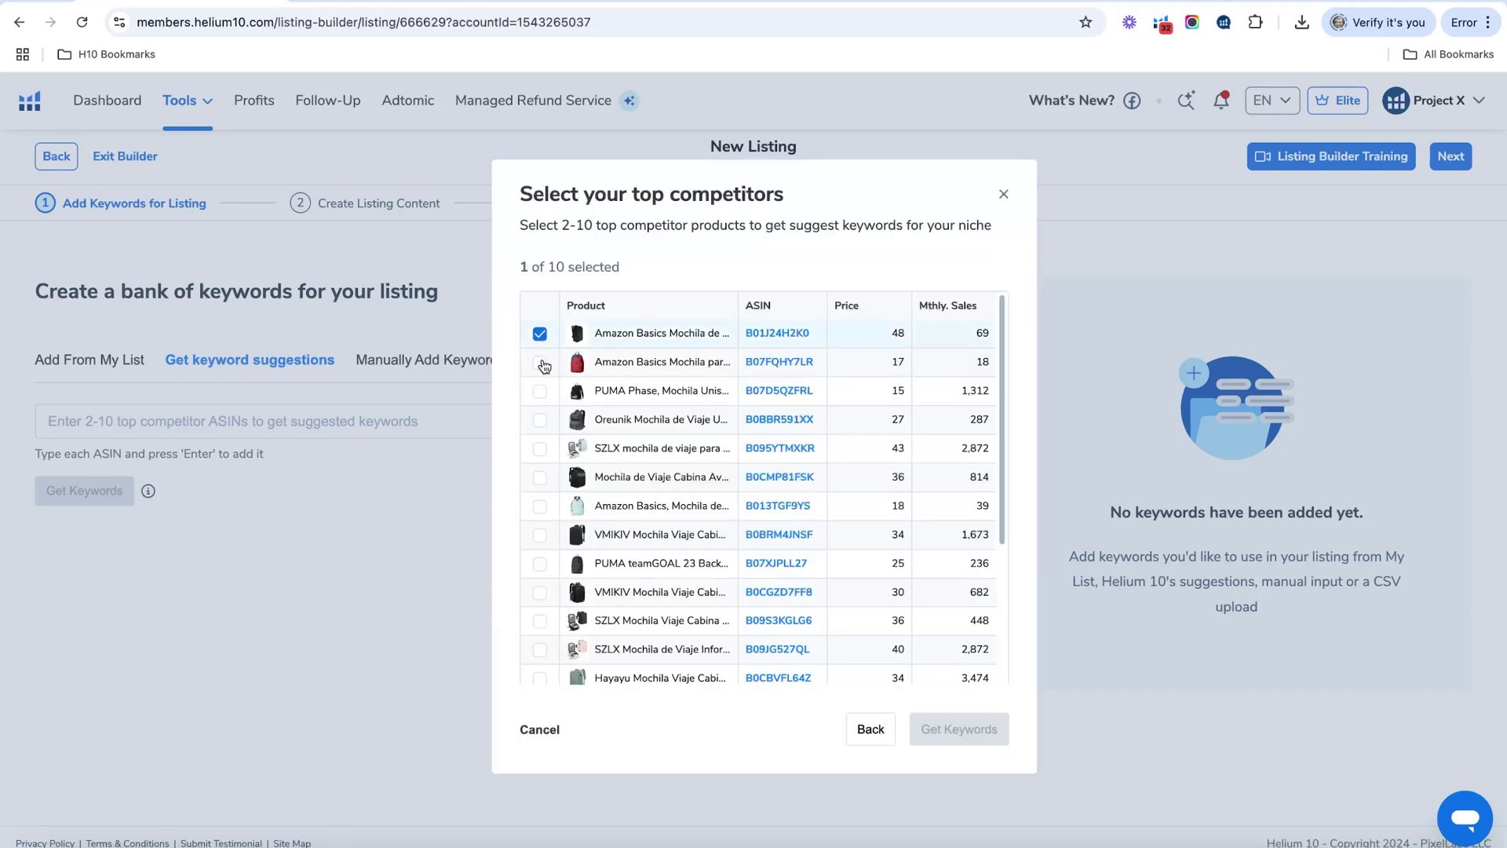
pyautogui.click(539, 362)
pyautogui.click(539, 391)
pyautogui.click(961, 729)
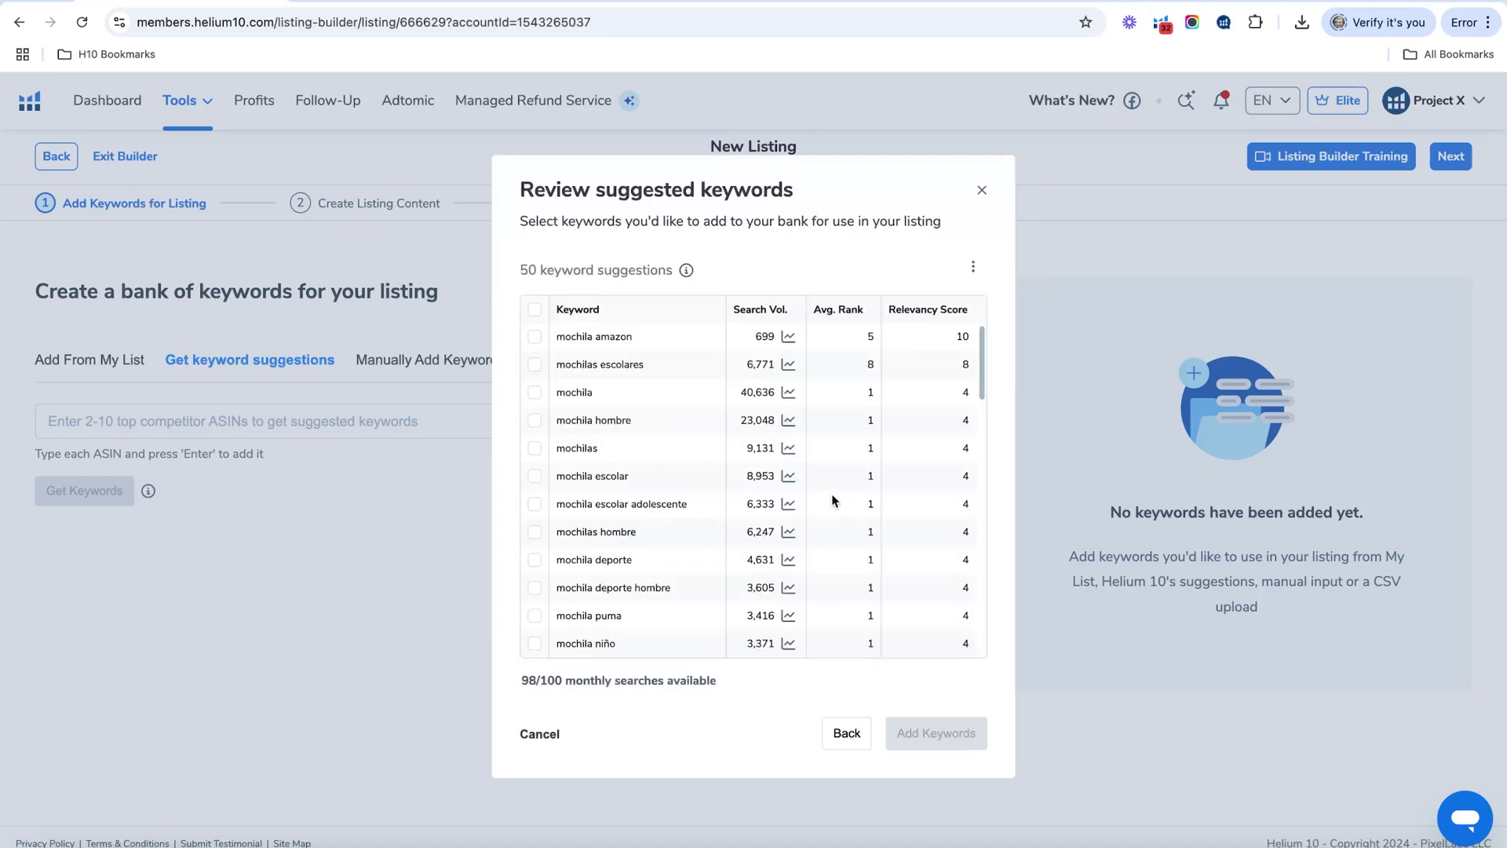
pyautogui.click(534, 309)
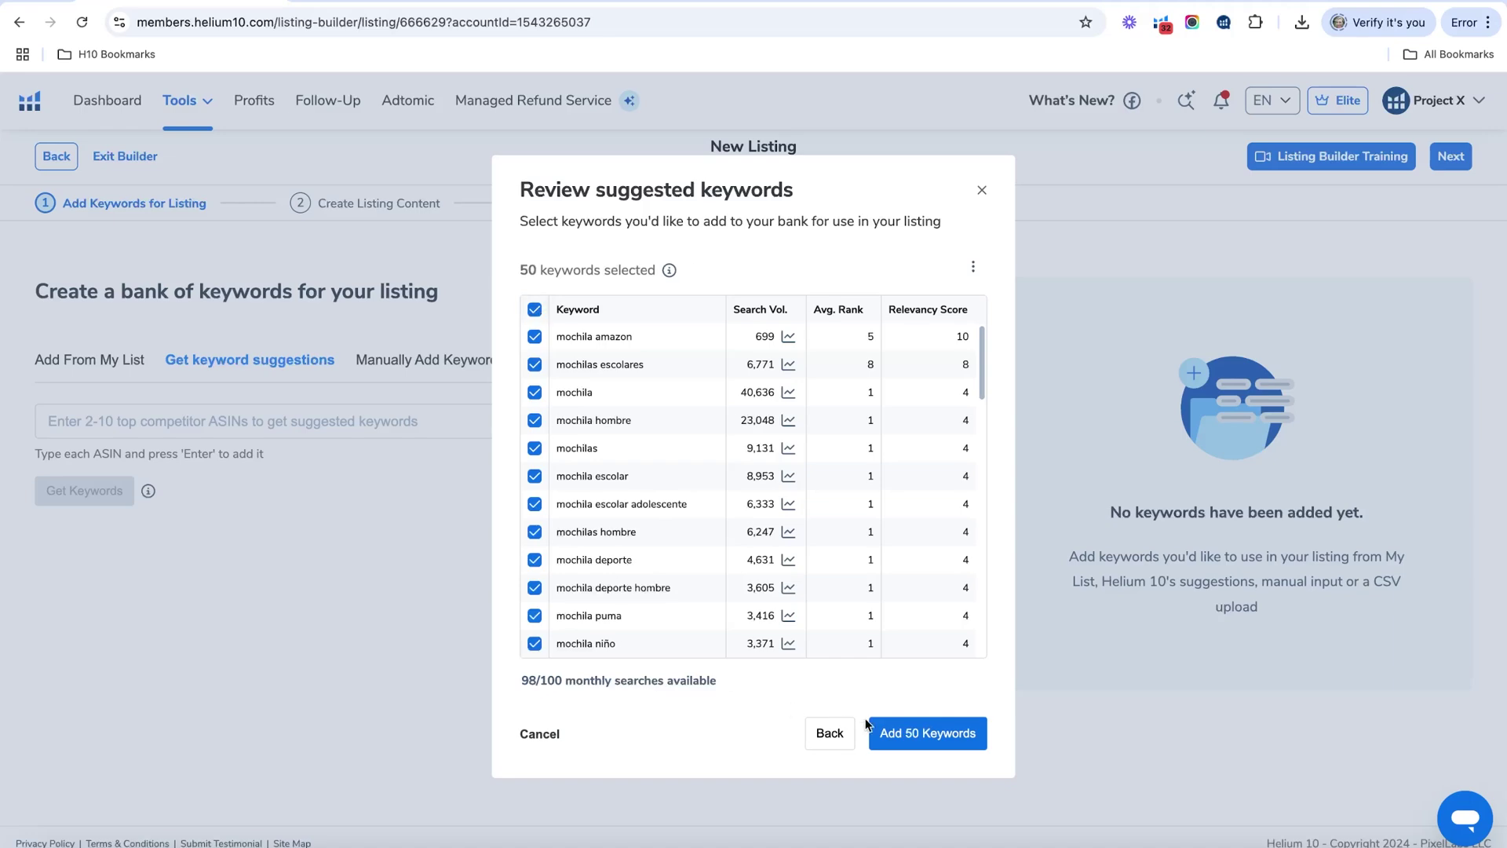
pyautogui.click(923, 733)
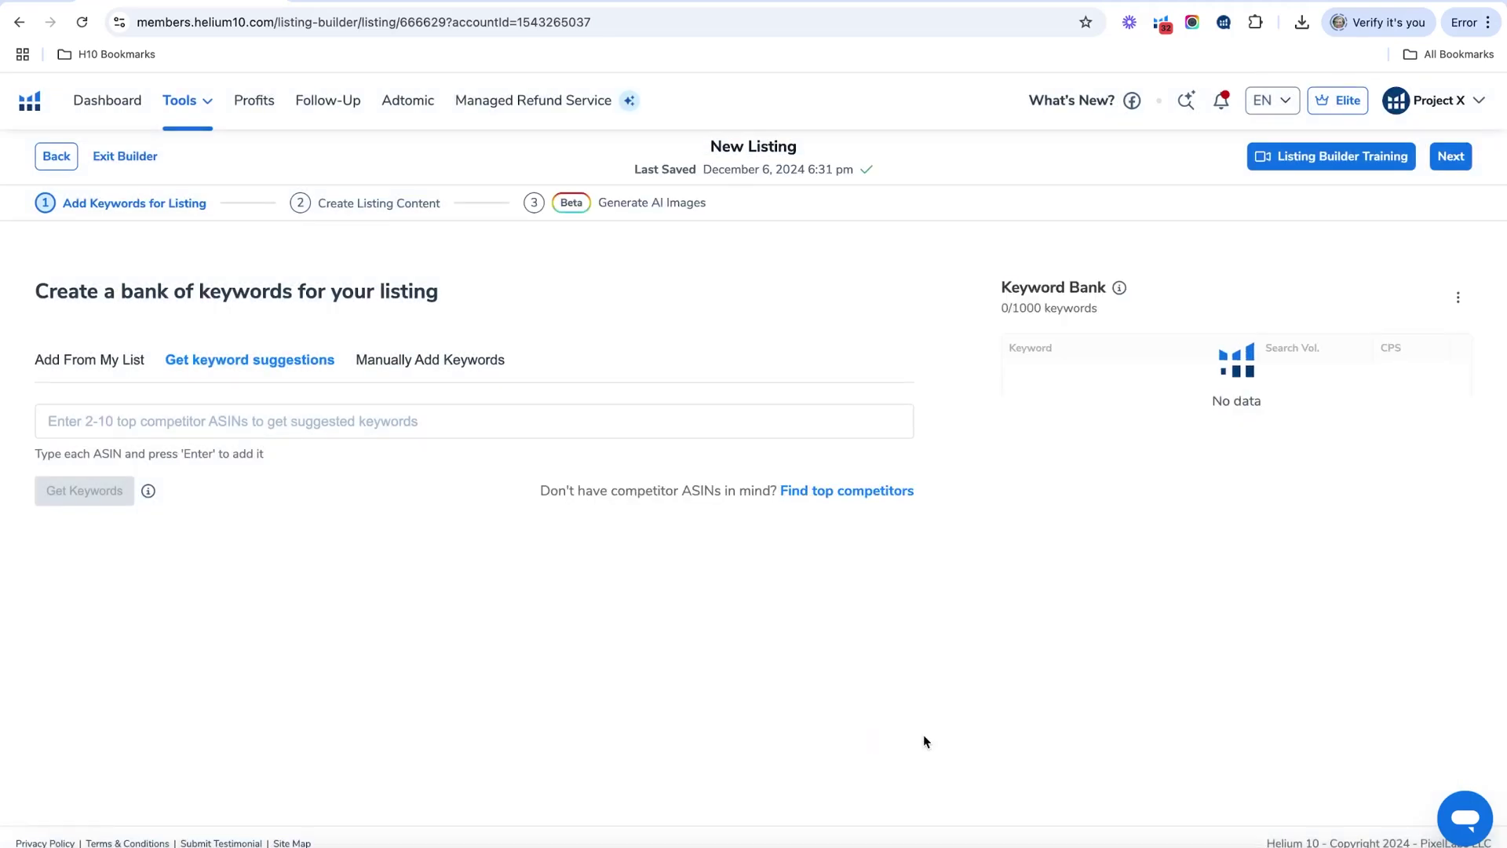
# Step: Add product characteristics backpack, backpack for kids, stylish and great for school under advanced options
pyautogui.click(1454, 161)
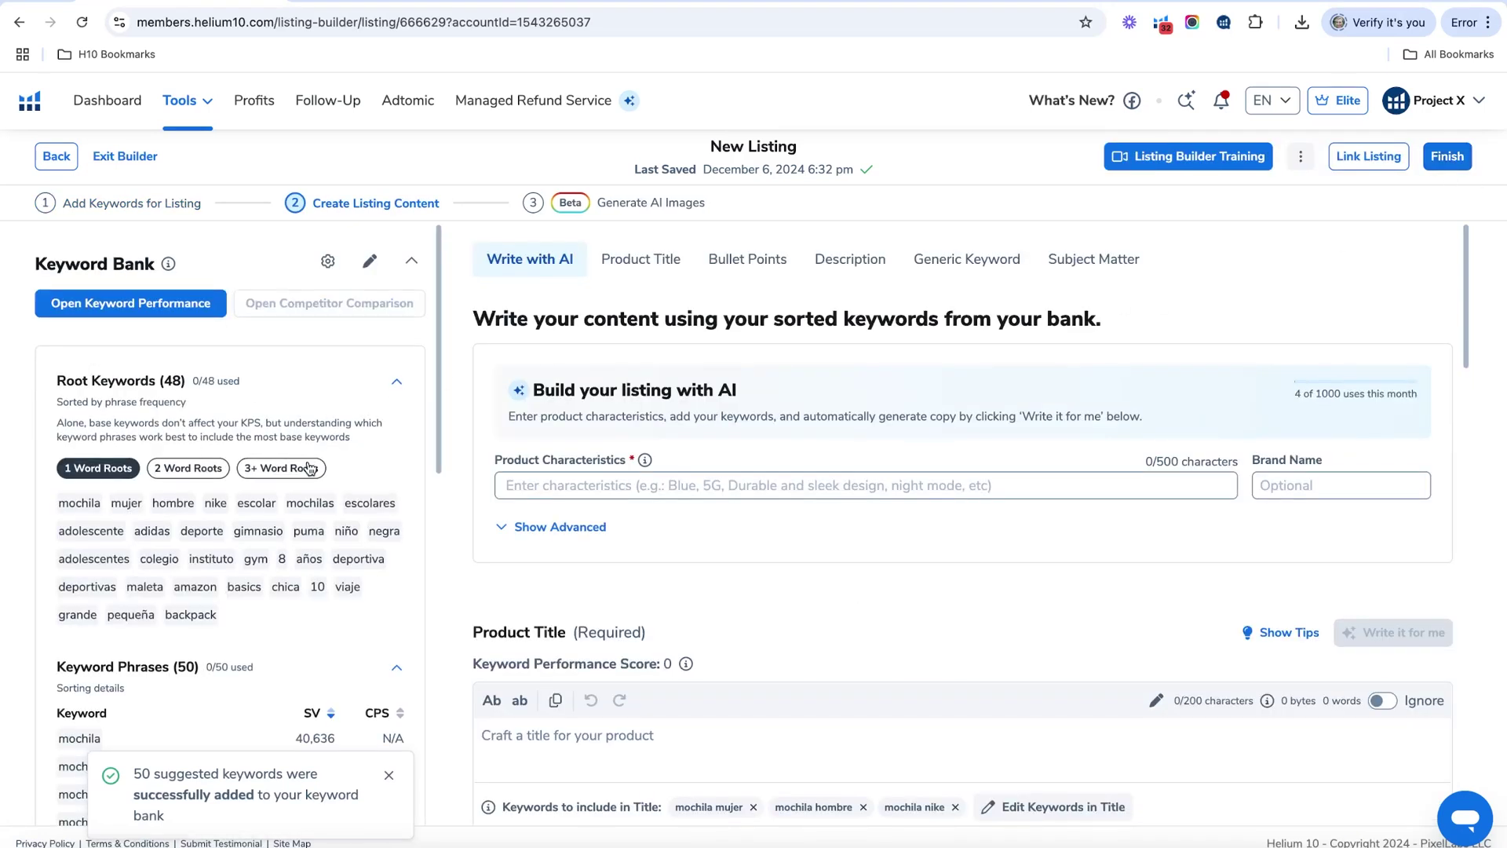
pyautogui.scroll(-1, 309, 469)
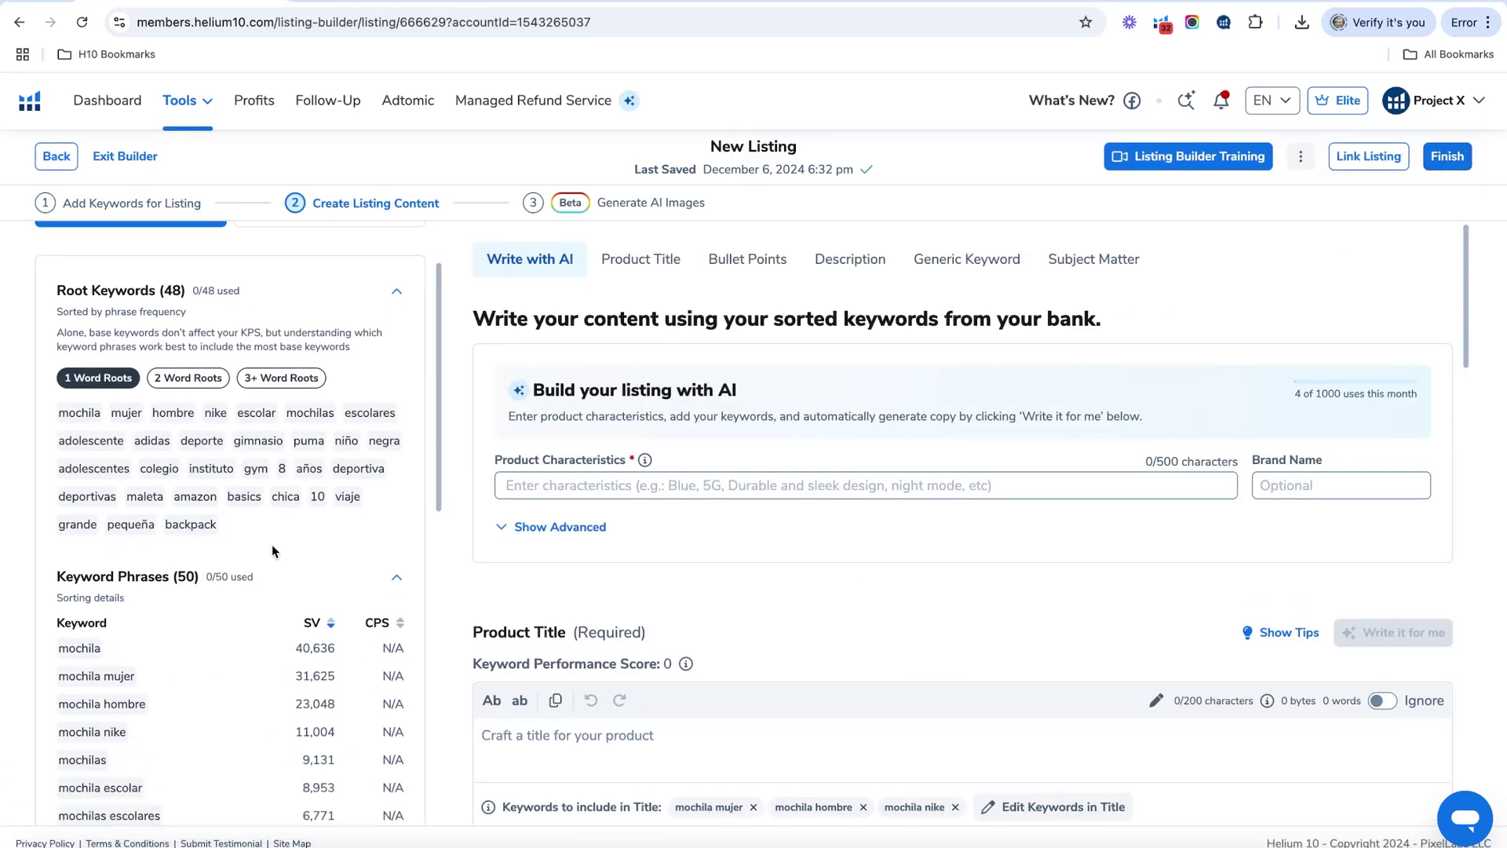
pyautogui.scroll(-1, 272, 544)
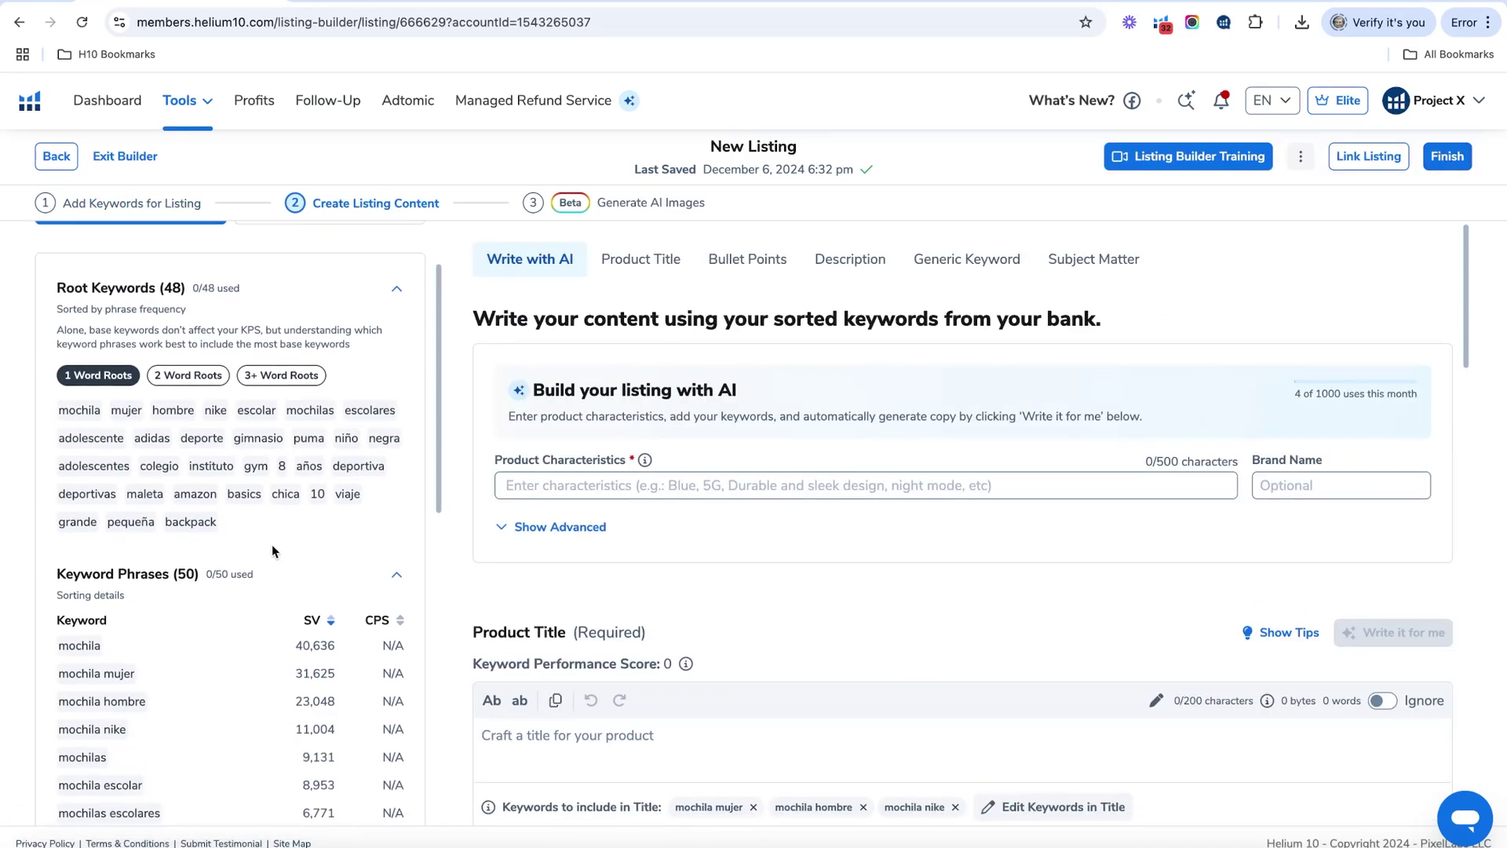
pyautogui.click(511, 529)
pyautogui.click(569, 484)
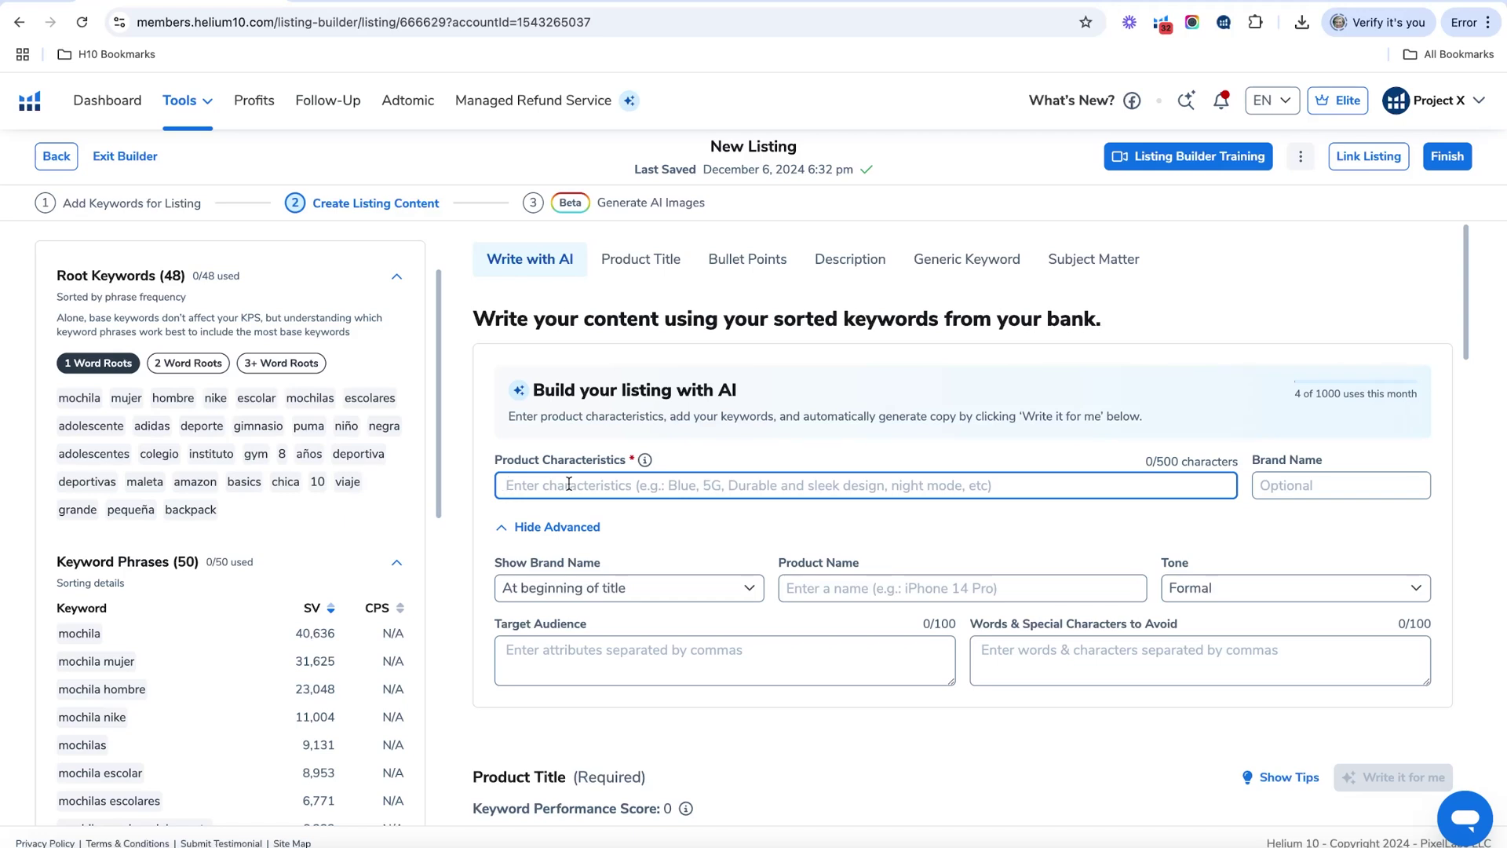
pyautogui.write('bac')
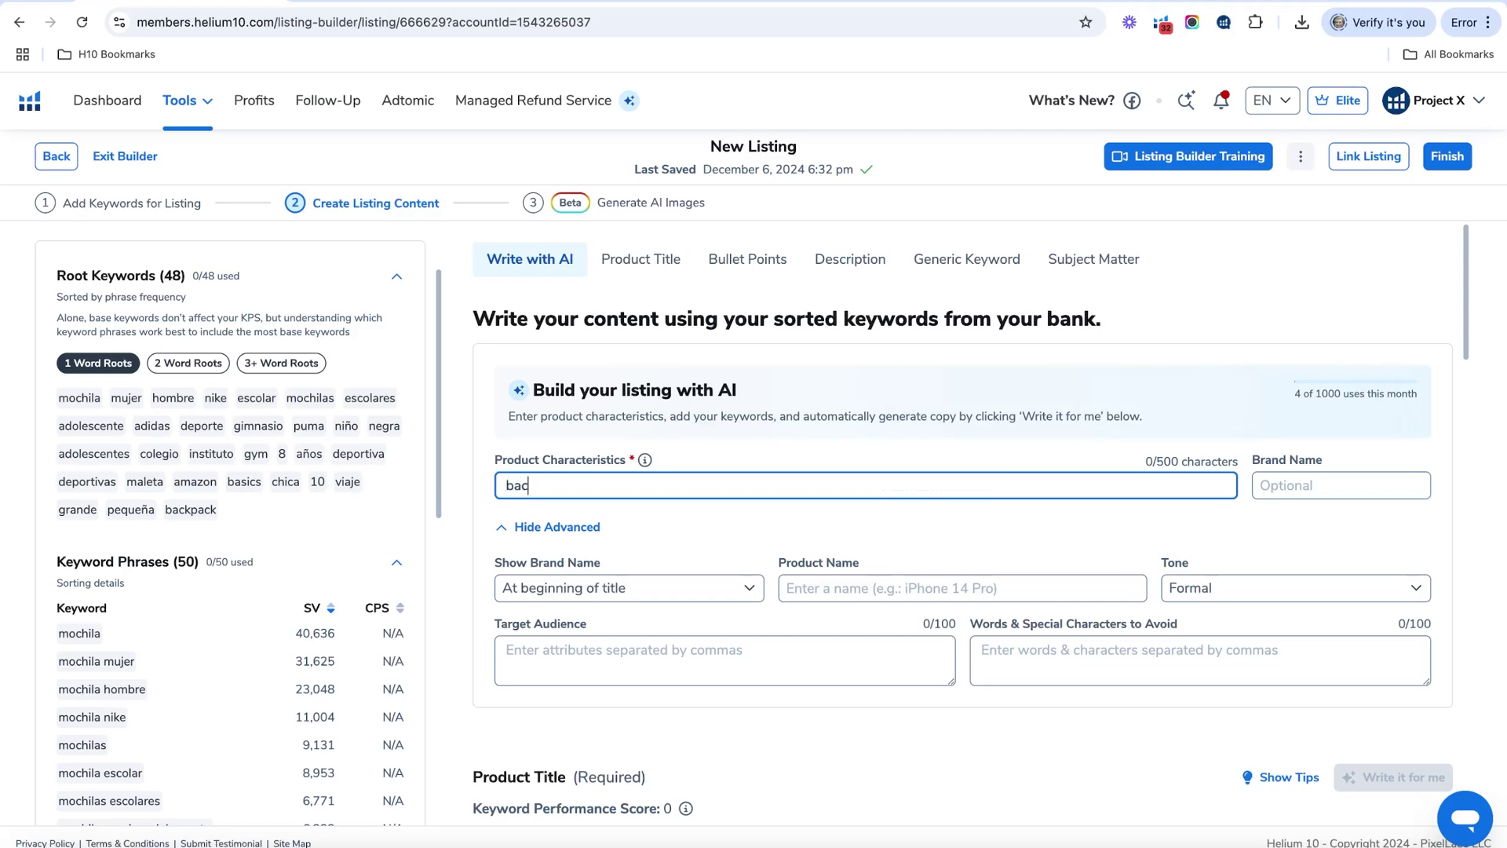
pyautogui.write('kpack for kids')
pyautogui.press('Return')
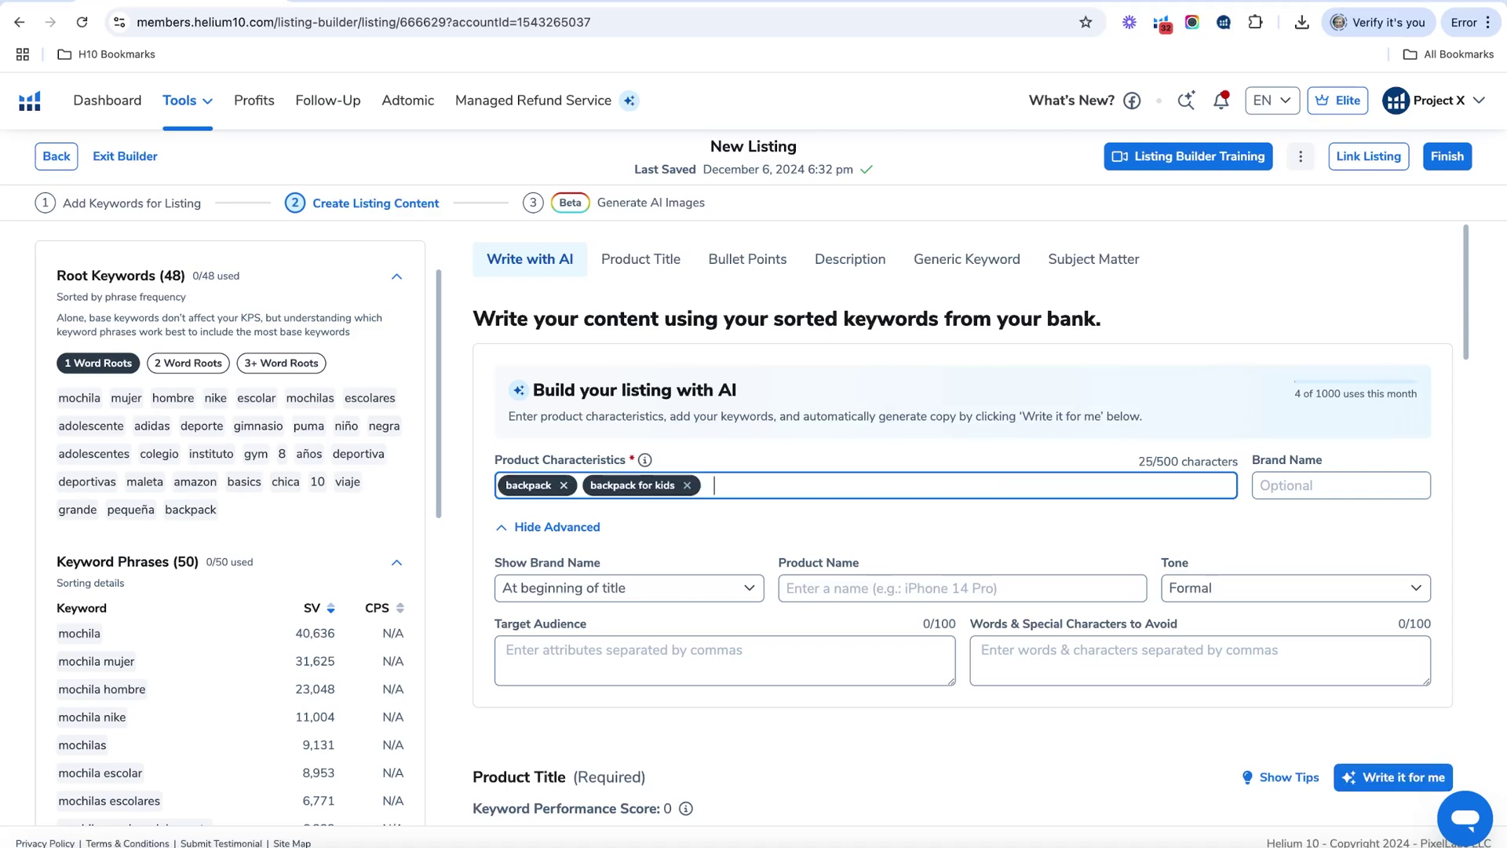
pyautogui.write('stylish')
pyautogui.press('Return')
pyautogui.write('great fo')
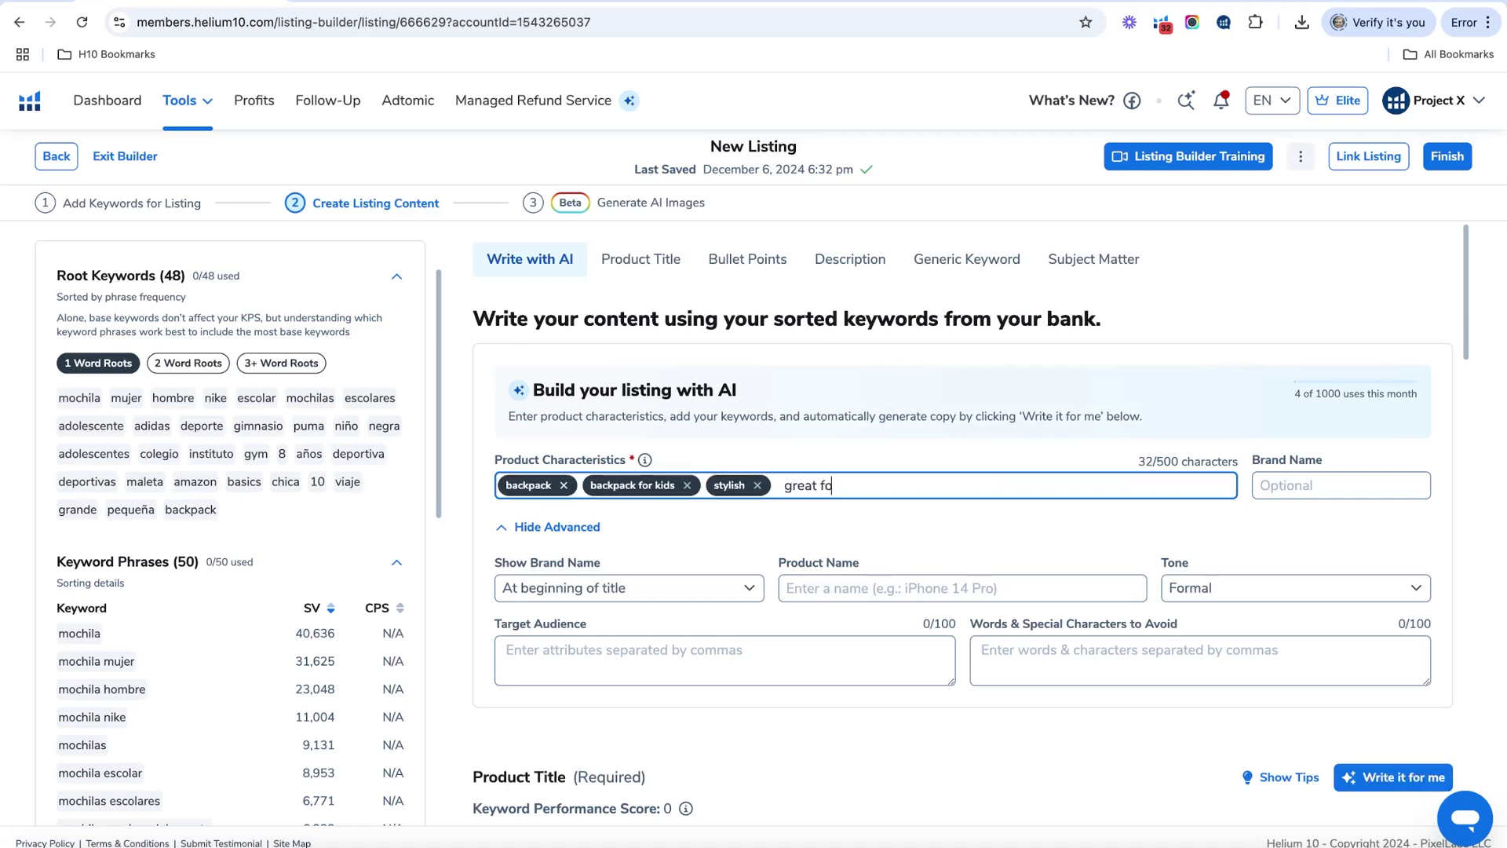
pyautogui.write('r school')
pyautogui.press('Return')
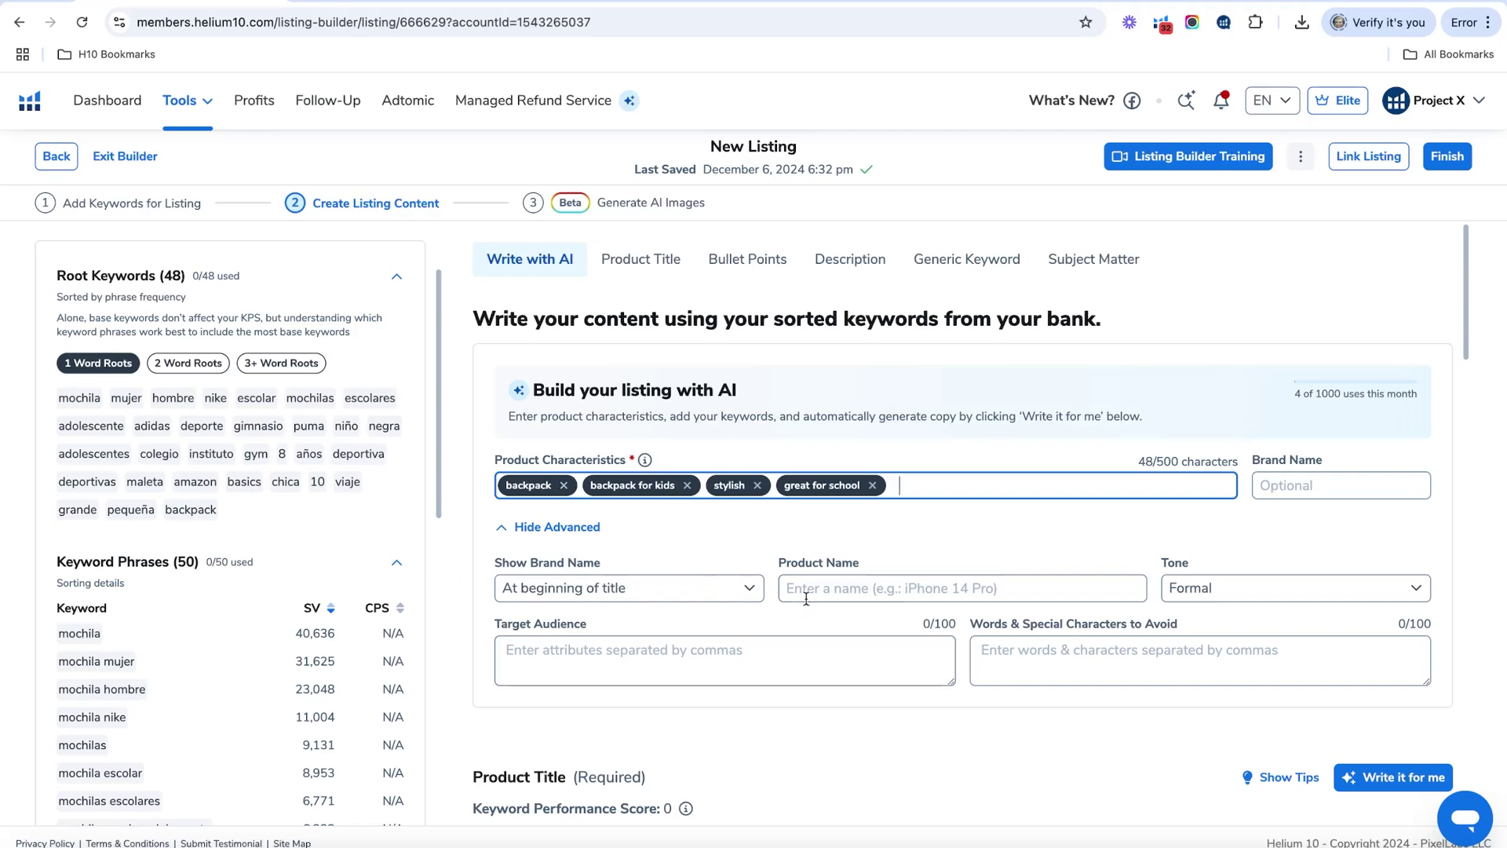
pyautogui.scroll(-3, 814, 631)
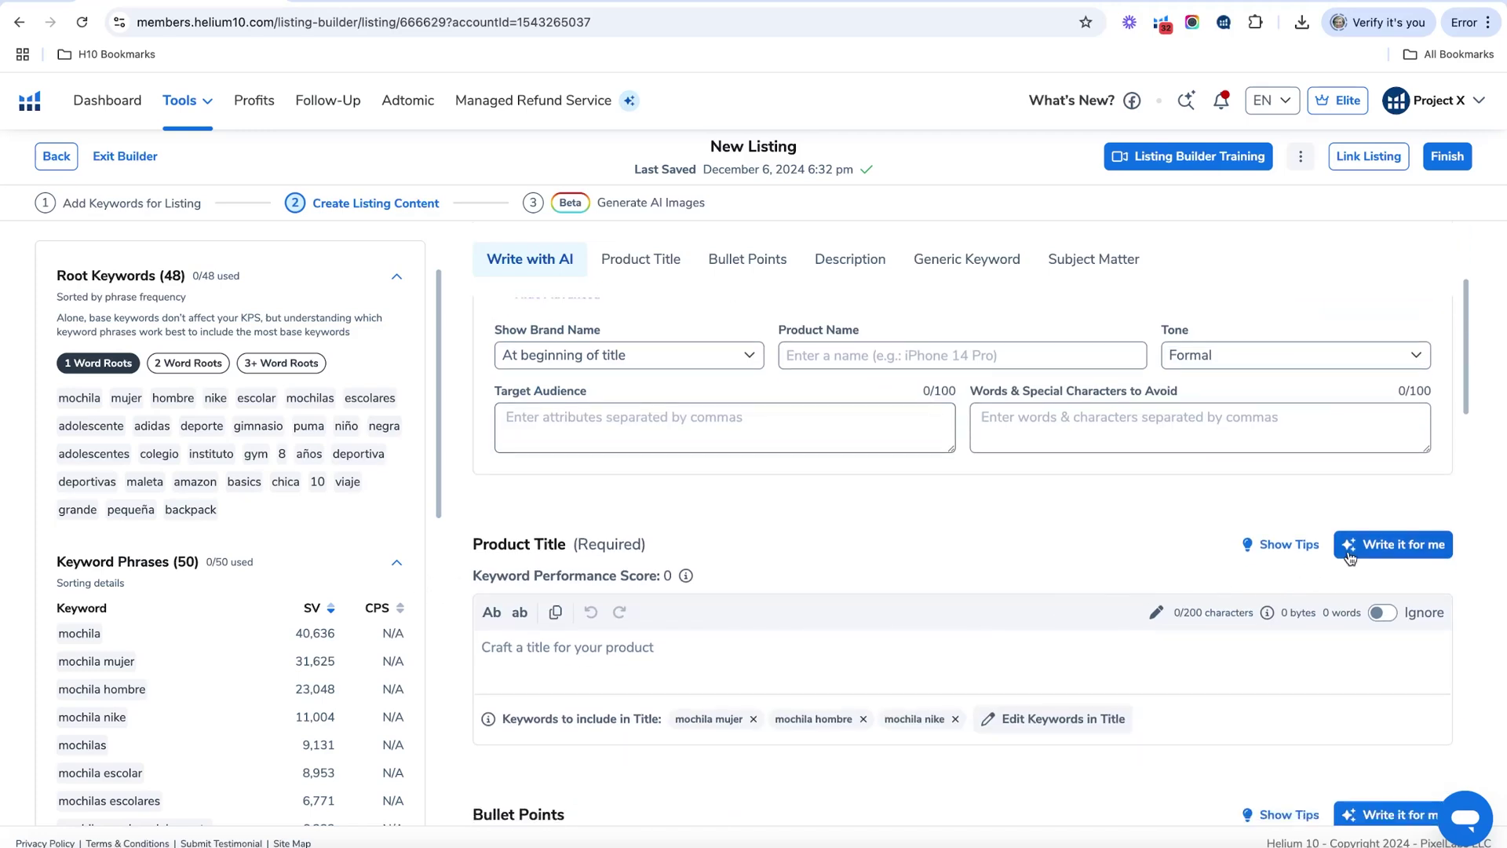
# Step: Insert the AI title 'Mochila Escolar para Niños, Mochila Nike Estilo Moderno…' (184/200 characters)
pyautogui.click(1349, 550)
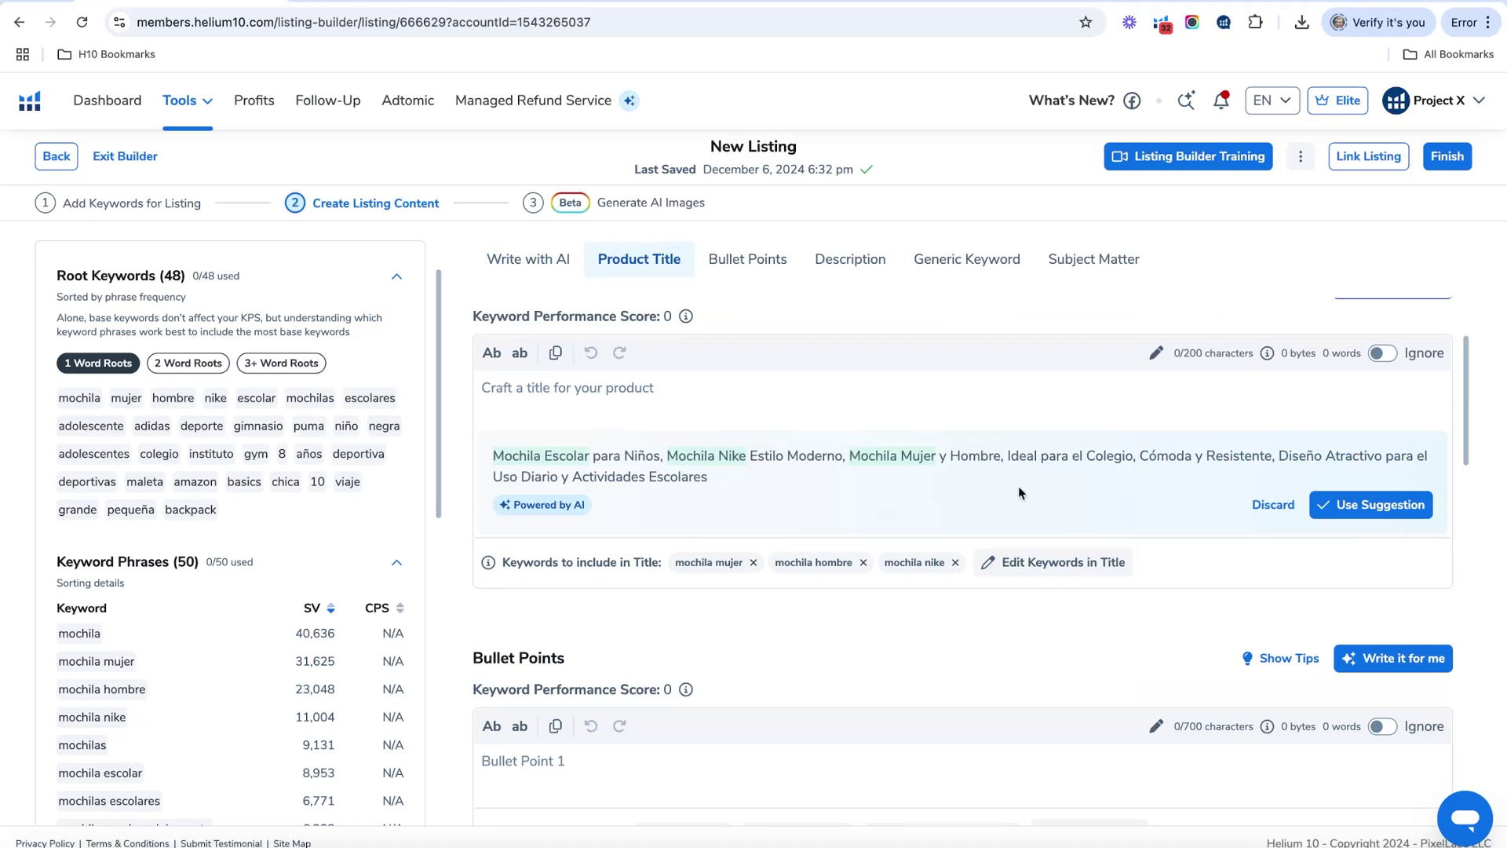
pyautogui.click(1012, 562)
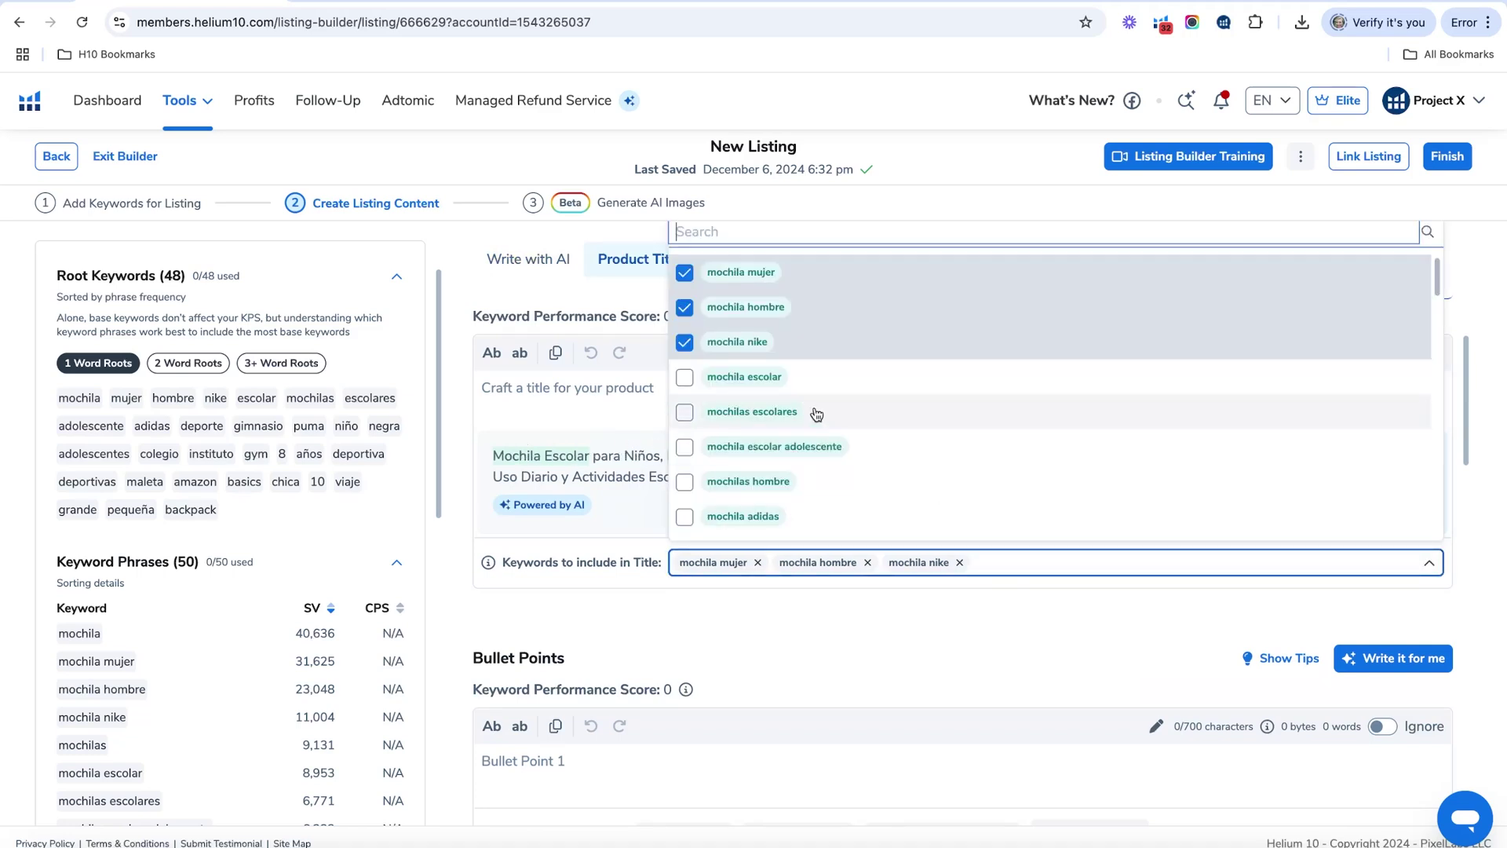
pyautogui.click(1452, 306)
pyautogui.click(1369, 505)
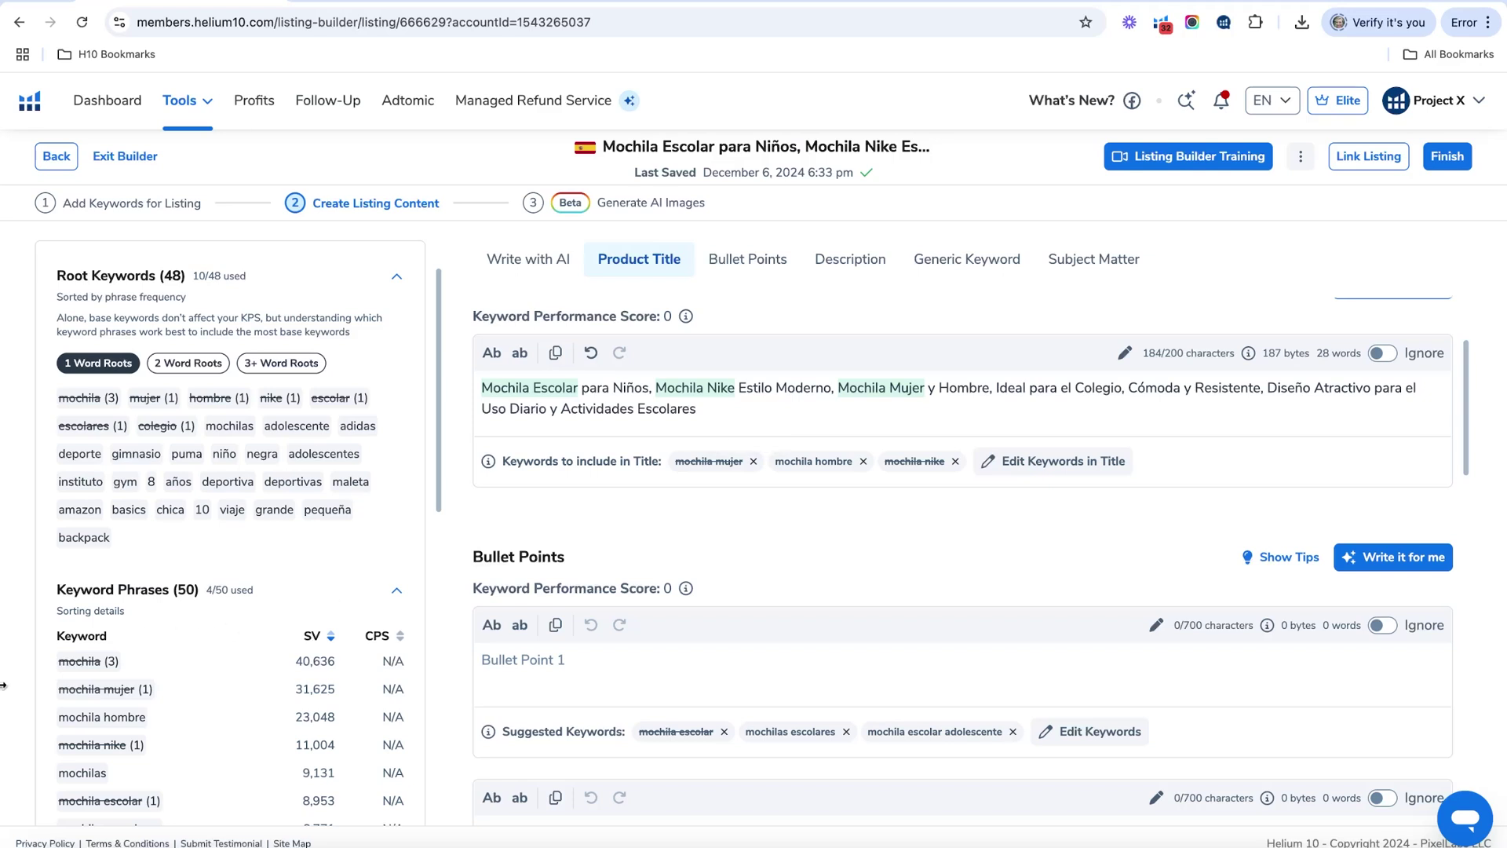
# Step: Show more Keyword Phrases to see phrases like mochila mujer and mochila nike with search volumes
pyautogui.scroll(-2, 191, 494)
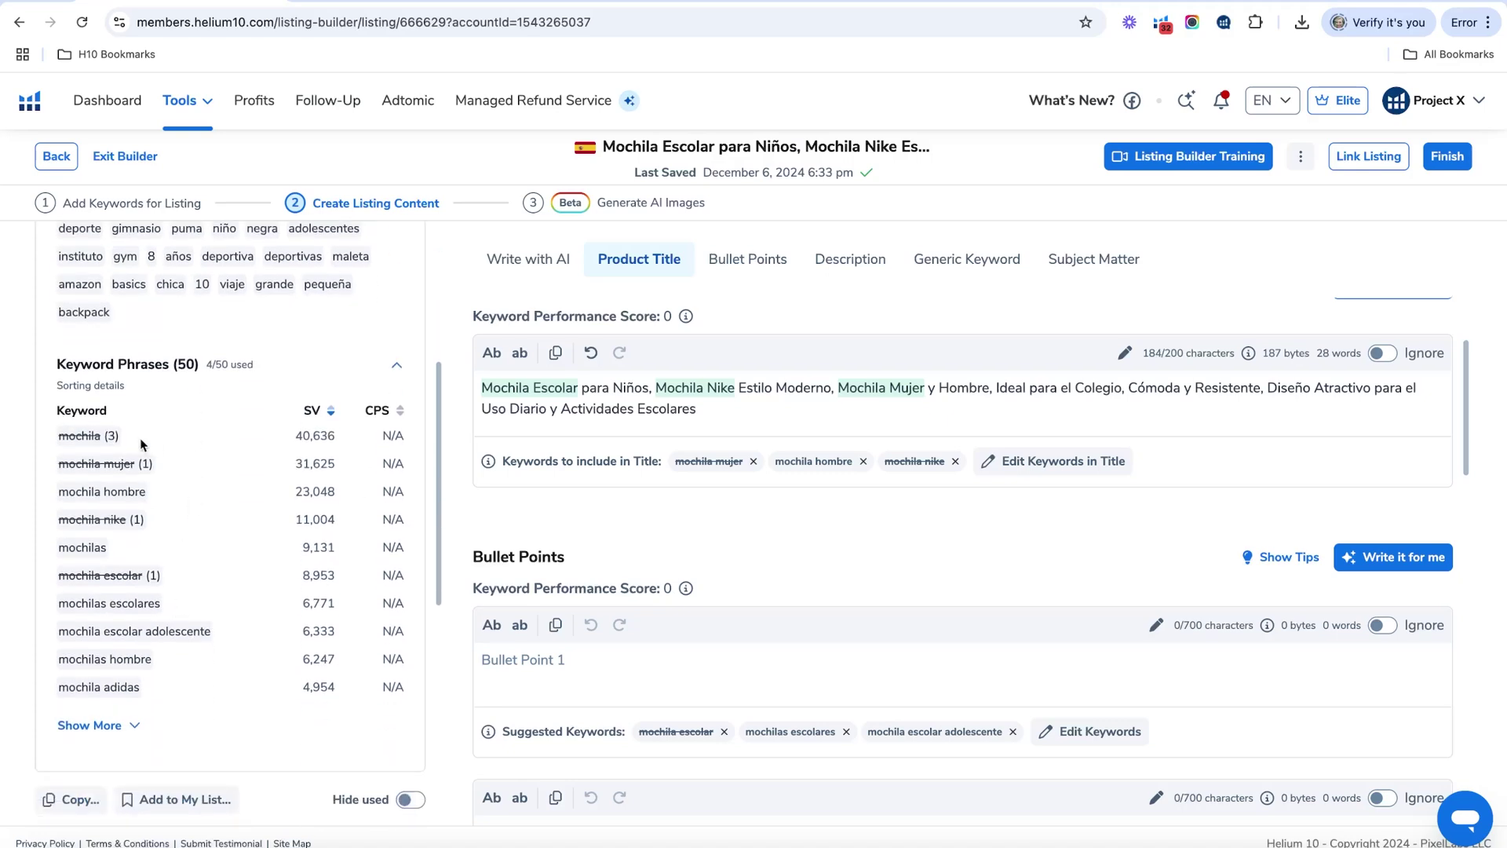
pyautogui.scroll(4, 142, 444)
pyautogui.scroll(-7, 165, 497)
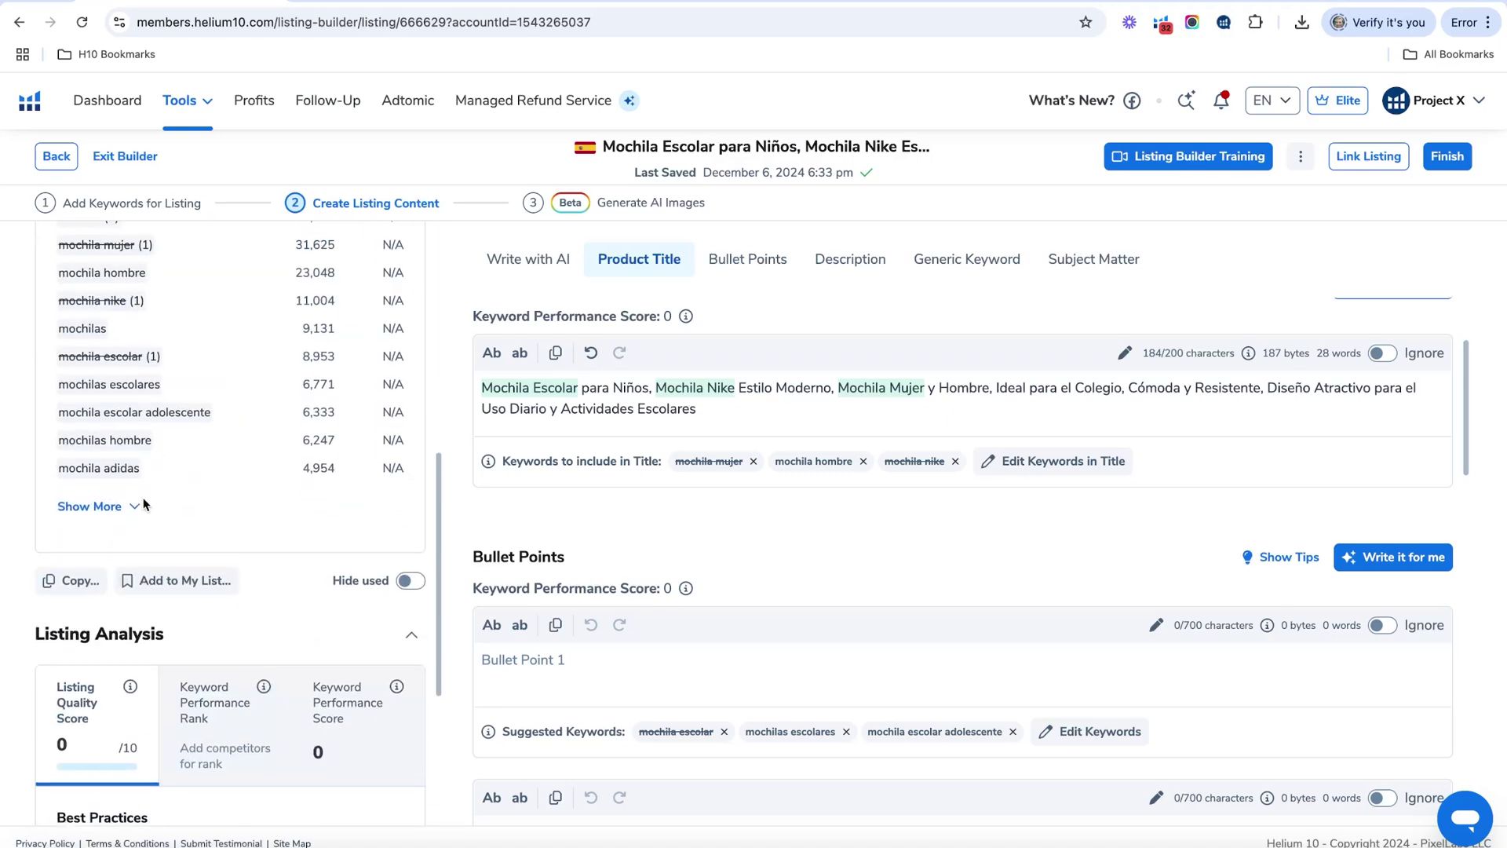
pyautogui.click(142, 506)
pyautogui.scroll(2, 148, 450)
pyautogui.moveTo(148, 459)
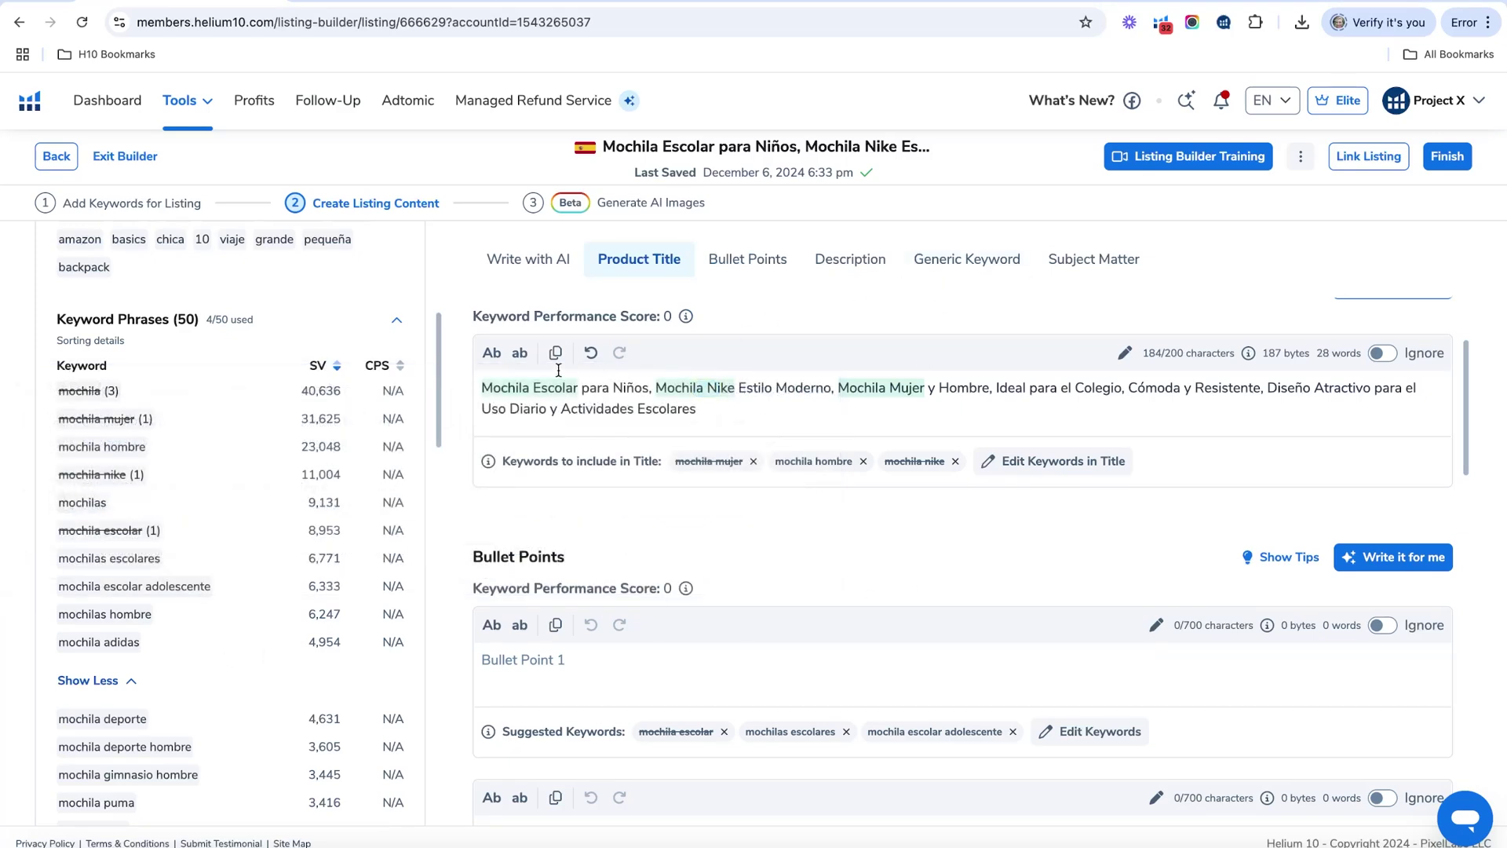
pyautogui.scroll(4, 681, 400)
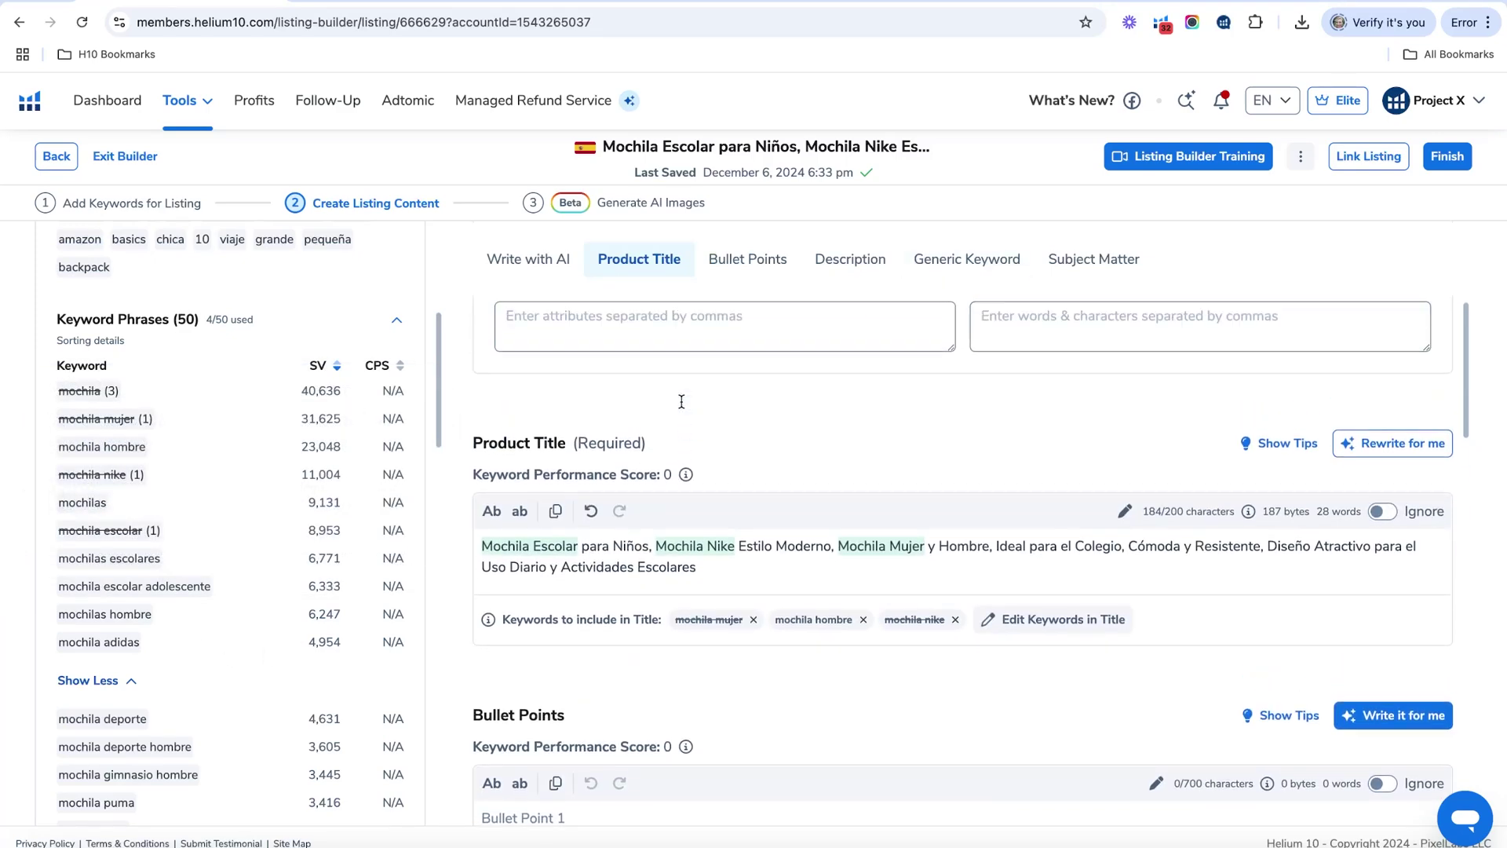